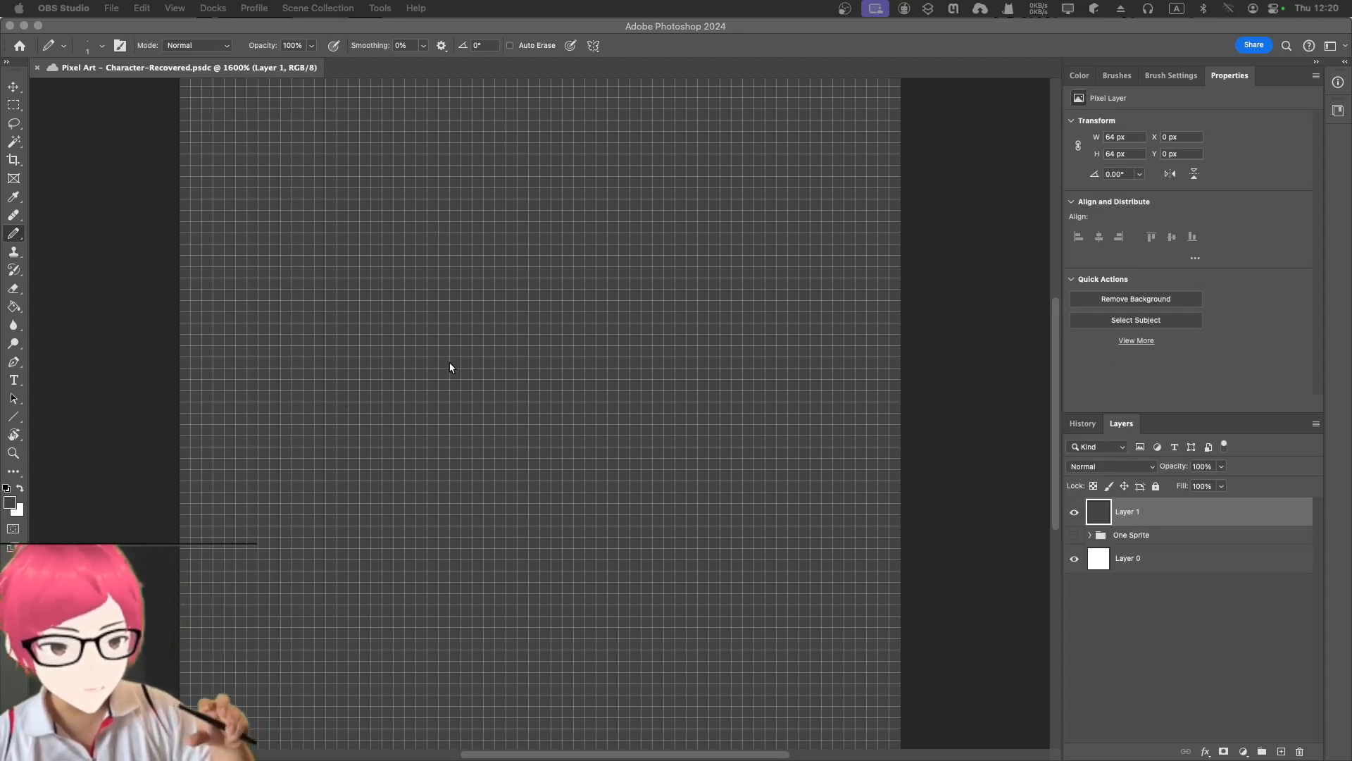
{"action": "scroll", "coordinate": [452, 362], "scroll_direction": "up", "scroll_amount": 2}
{"action": "scroll", "coordinate": [452, 361], "scroll_direction": "down", "scroll_amount": 2}
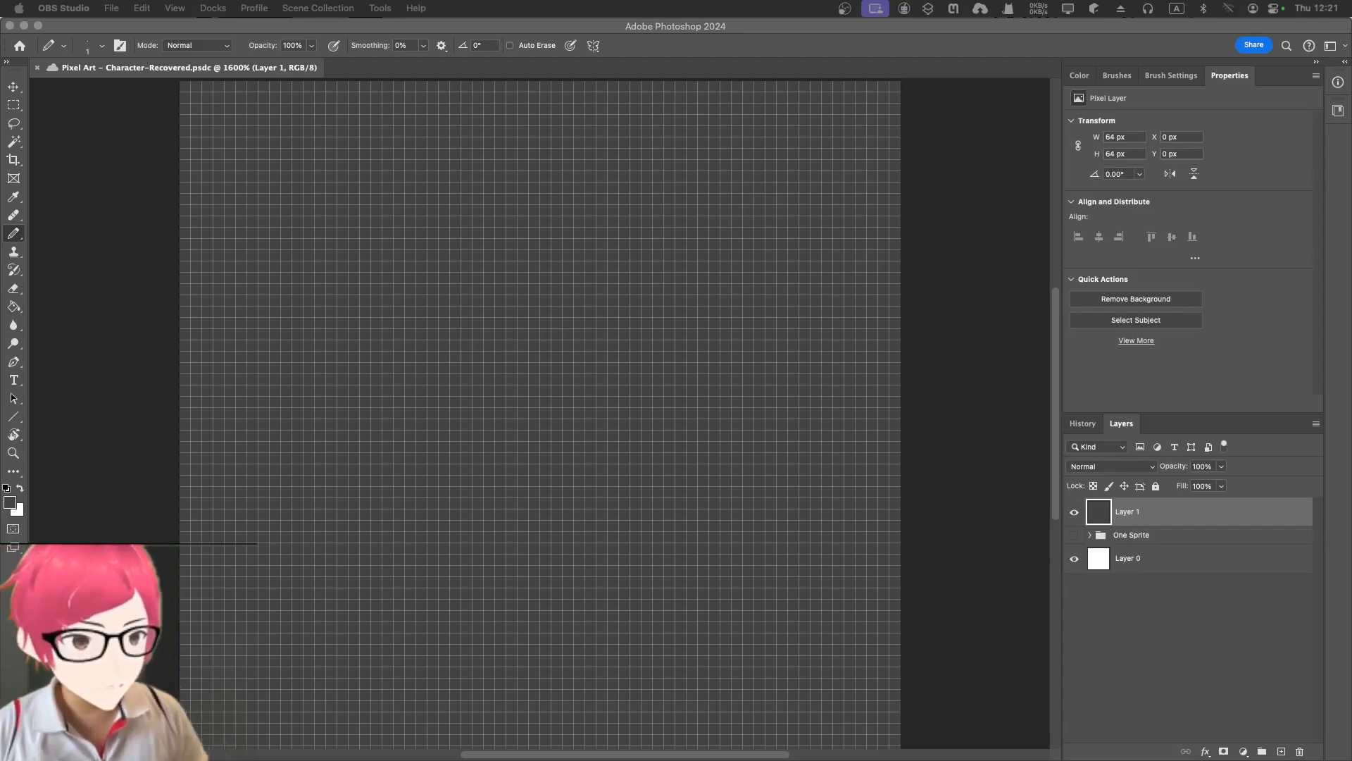
{"action": "key", "text": "ctrl+Up"}
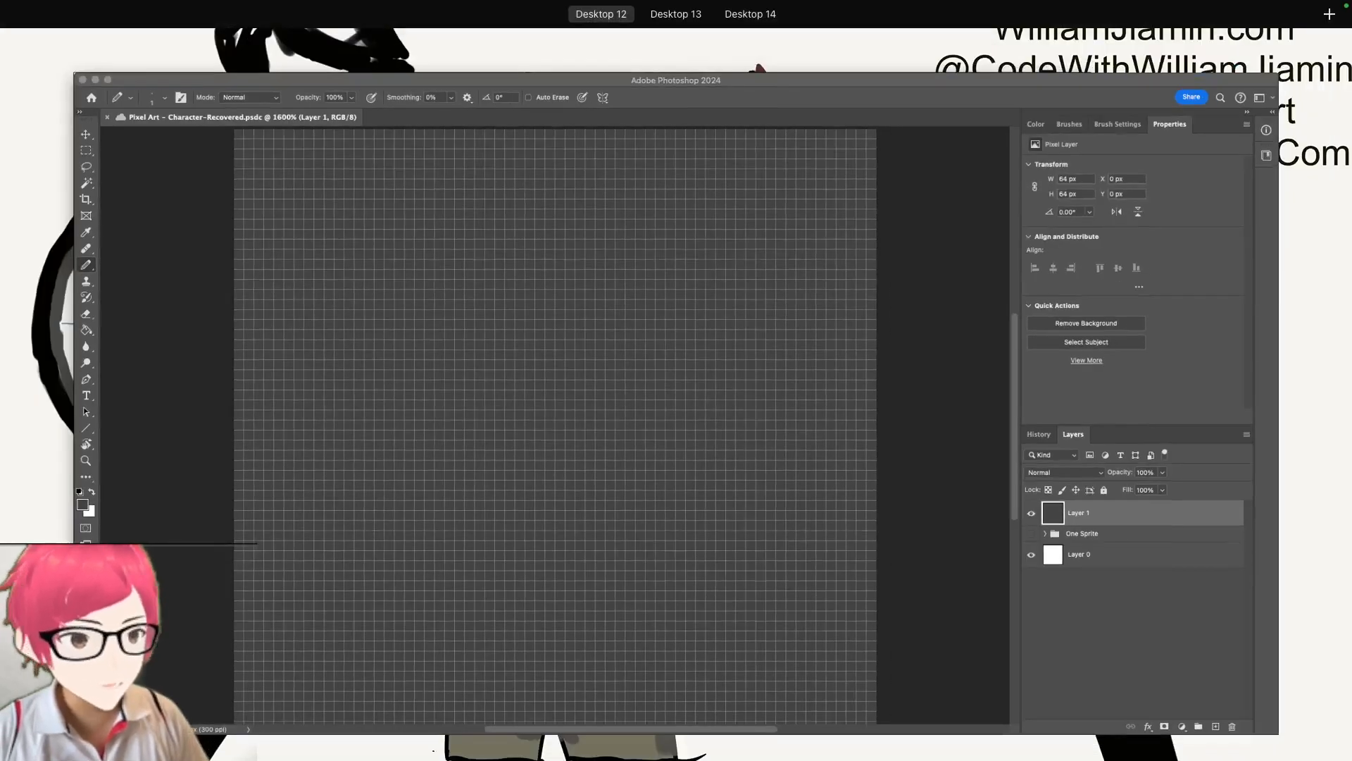
{"action": "mouse_move", "coordinate": [1329, 15]}
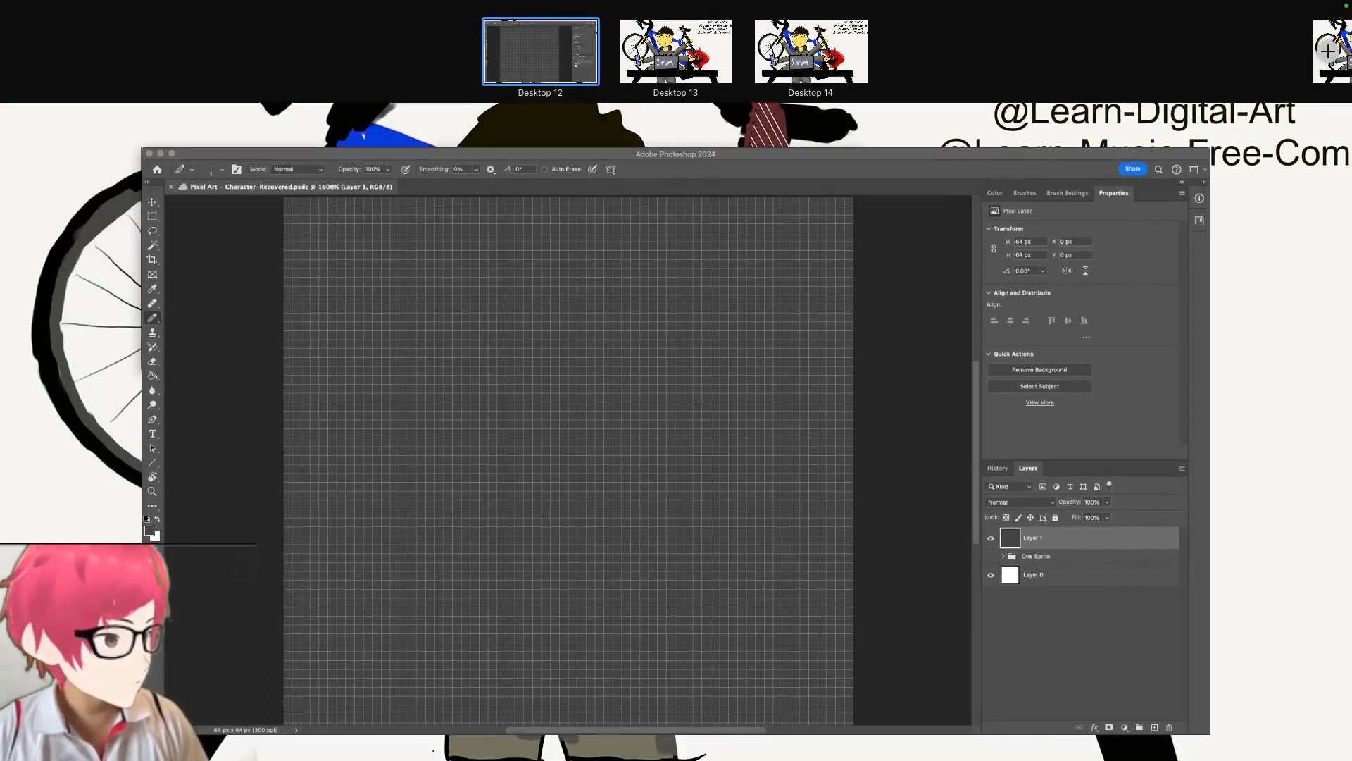
{"action": "key", "text": "ctrl+Up"}
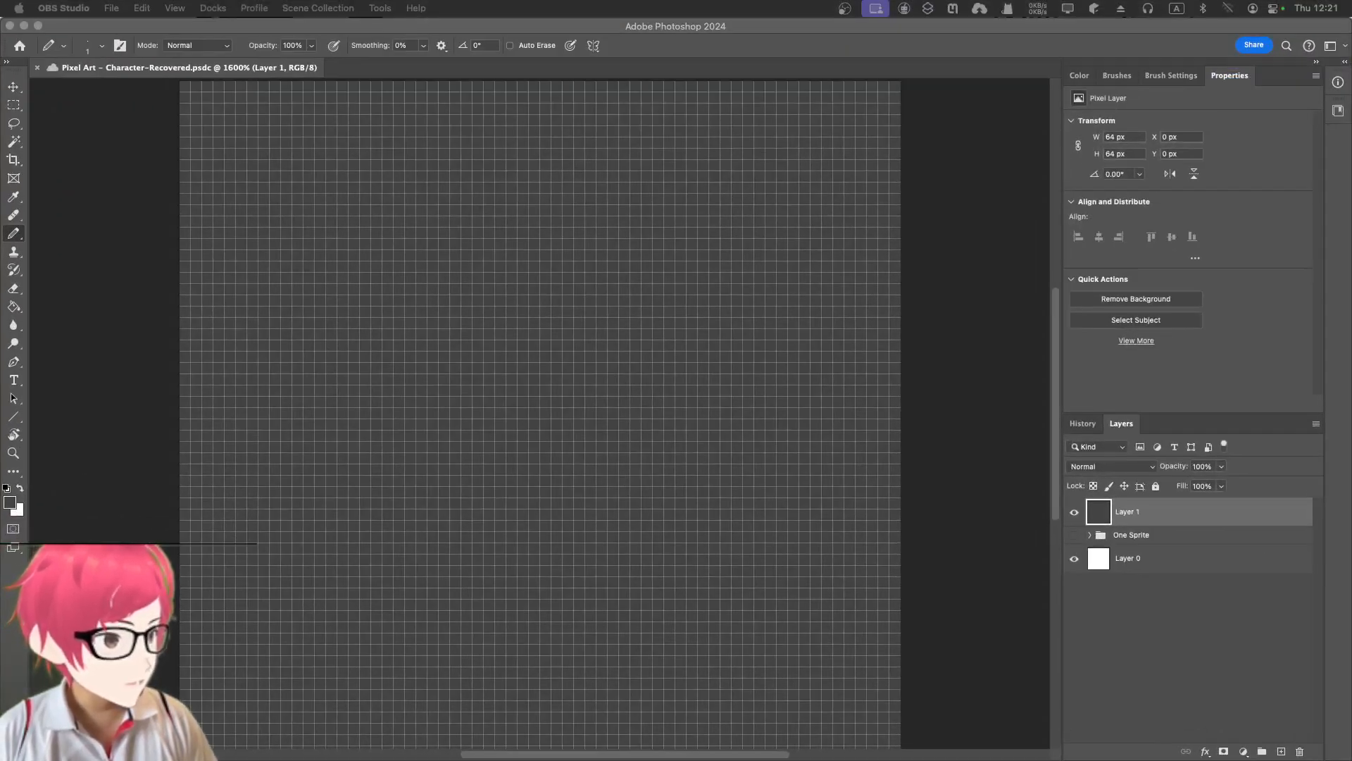
{"action": "left_click", "coordinate": [456, 323]}
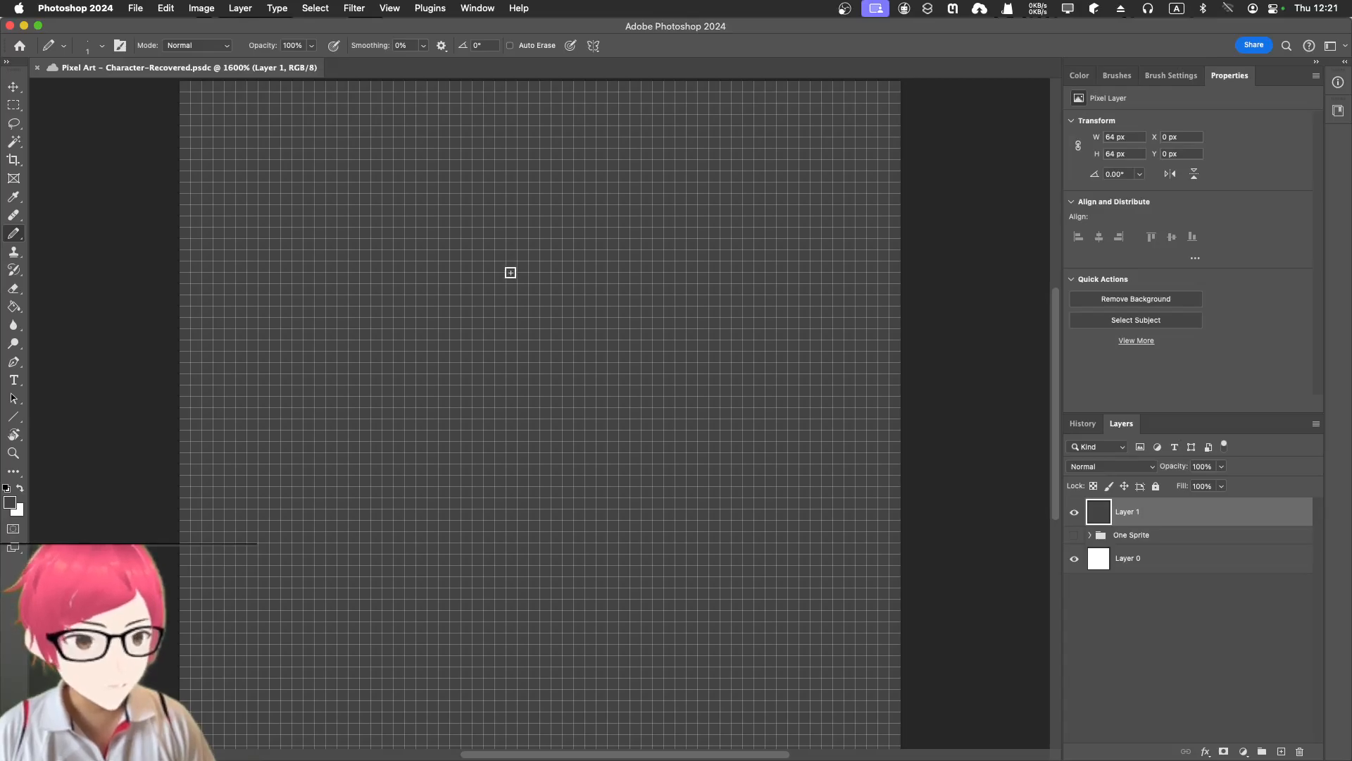
{"action": "scroll", "coordinate": [511, 273], "scroll_direction": "up", "scroll_amount": 2}
{"action": "scroll", "coordinate": [511, 273], "scroll_direction": "down", "scroll_amount": 5}
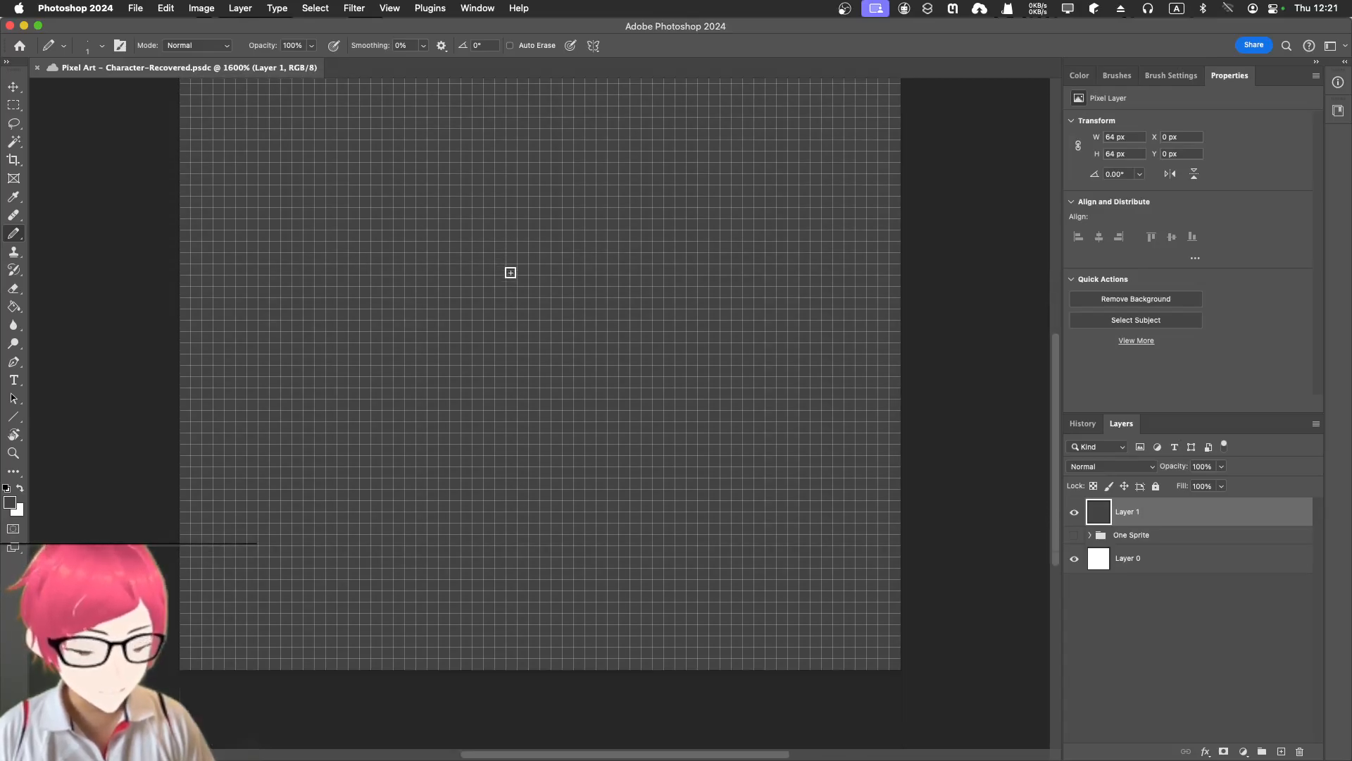
{"action": "scroll", "coordinate": [511, 273], "scroll_direction": "up", "scroll_amount": 3}
{"action": "scroll", "coordinate": [511, 272], "scroll_direction": "up", "scroll_amount": 3}
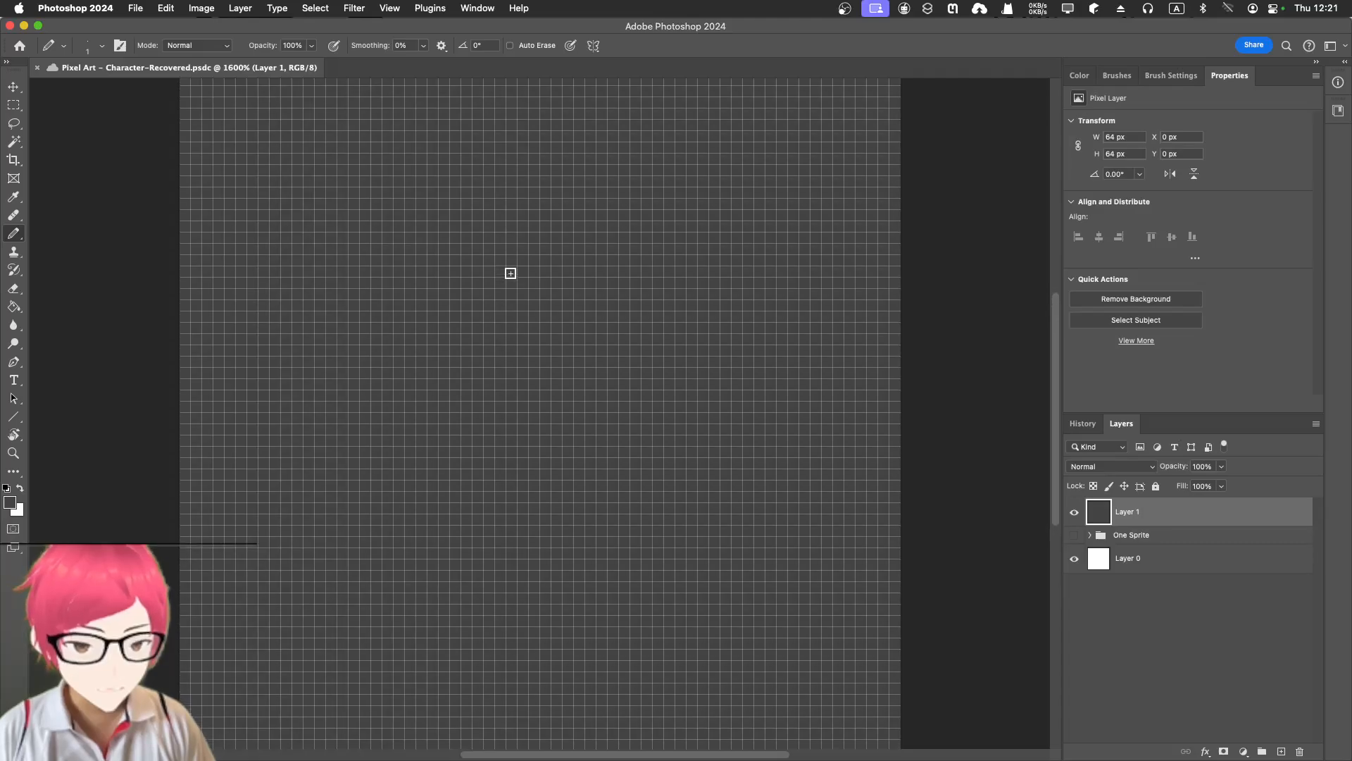
{"action": "scroll", "coordinate": [509, 277], "scroll_direction": "down", "scroll_amount": 2}
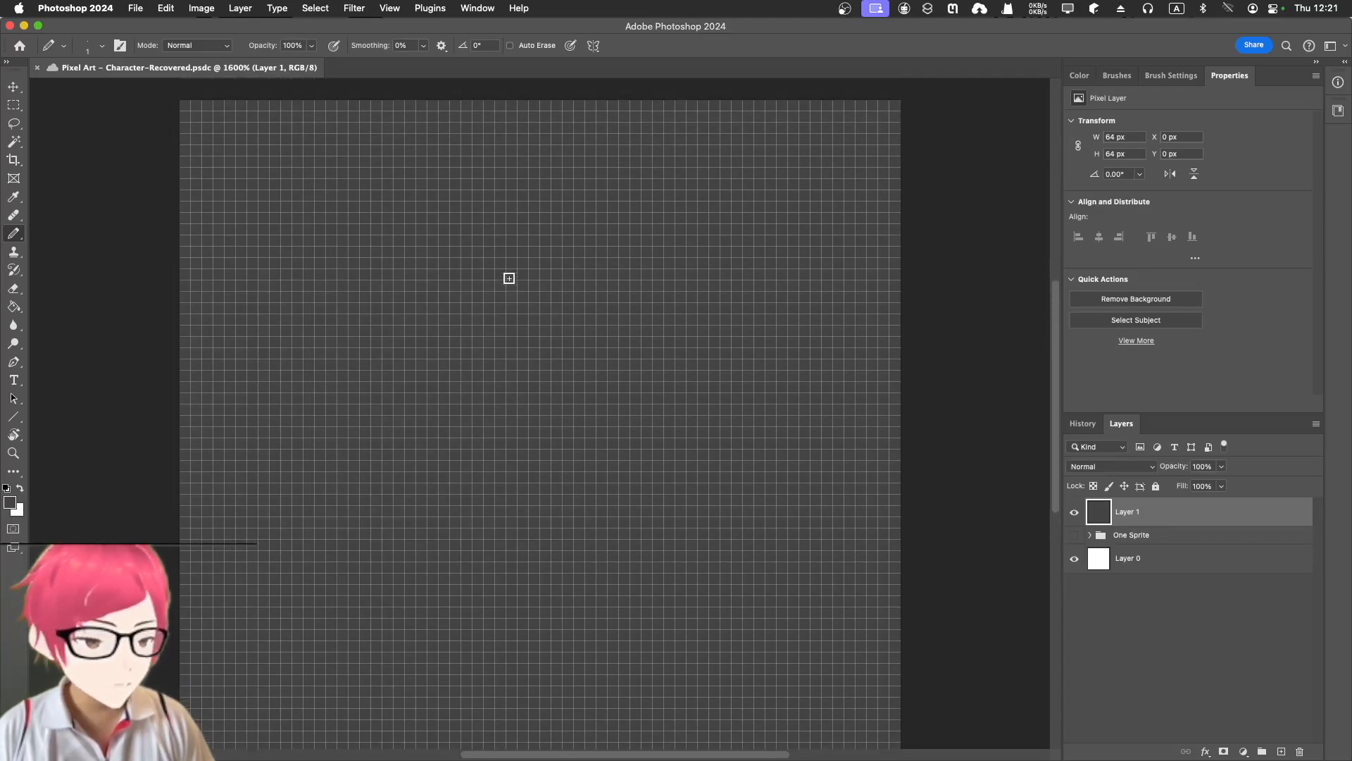
{"action": "scroll", "coordinate": [510, 277], "scroll_direction": "down", "scroll_amount": 1}
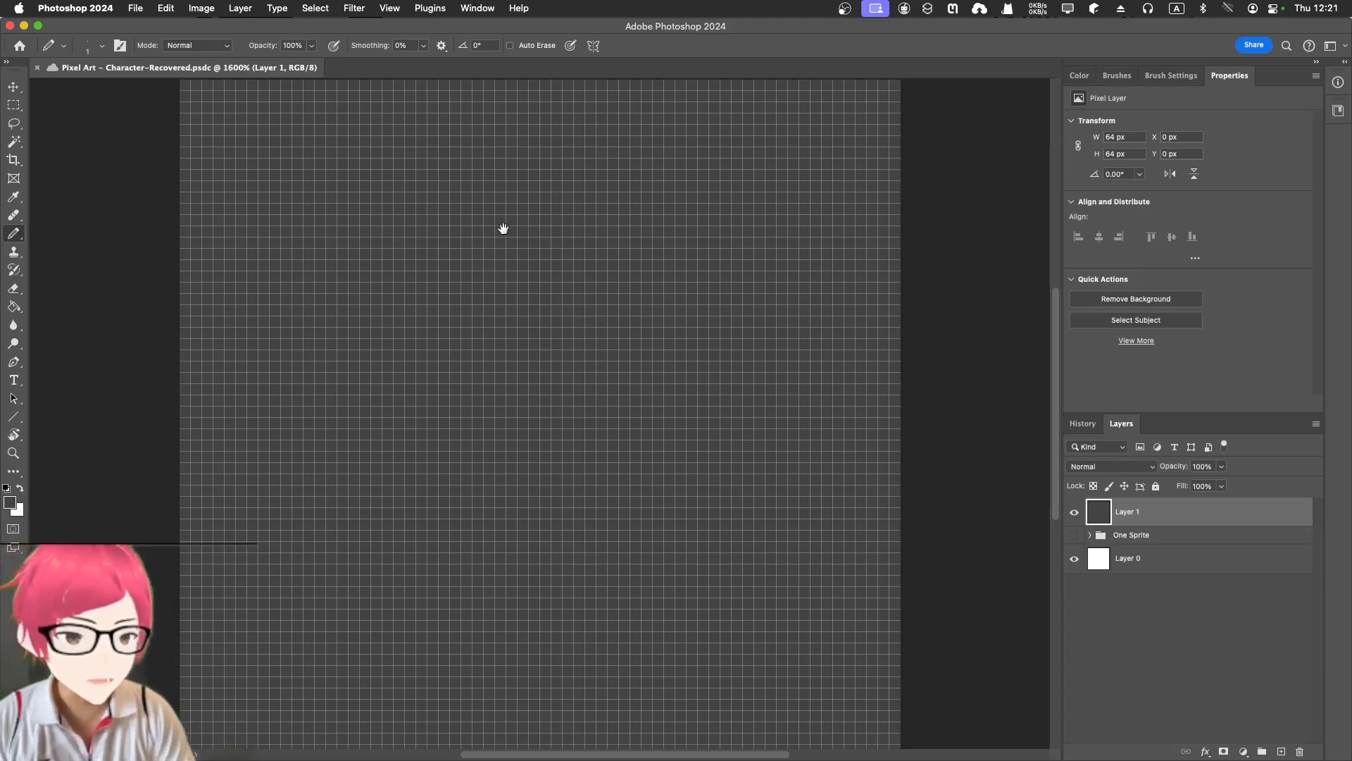
{"action": "left_click_drag", "start_coordinate": [500, 226], "coordinate": [552, 226]}
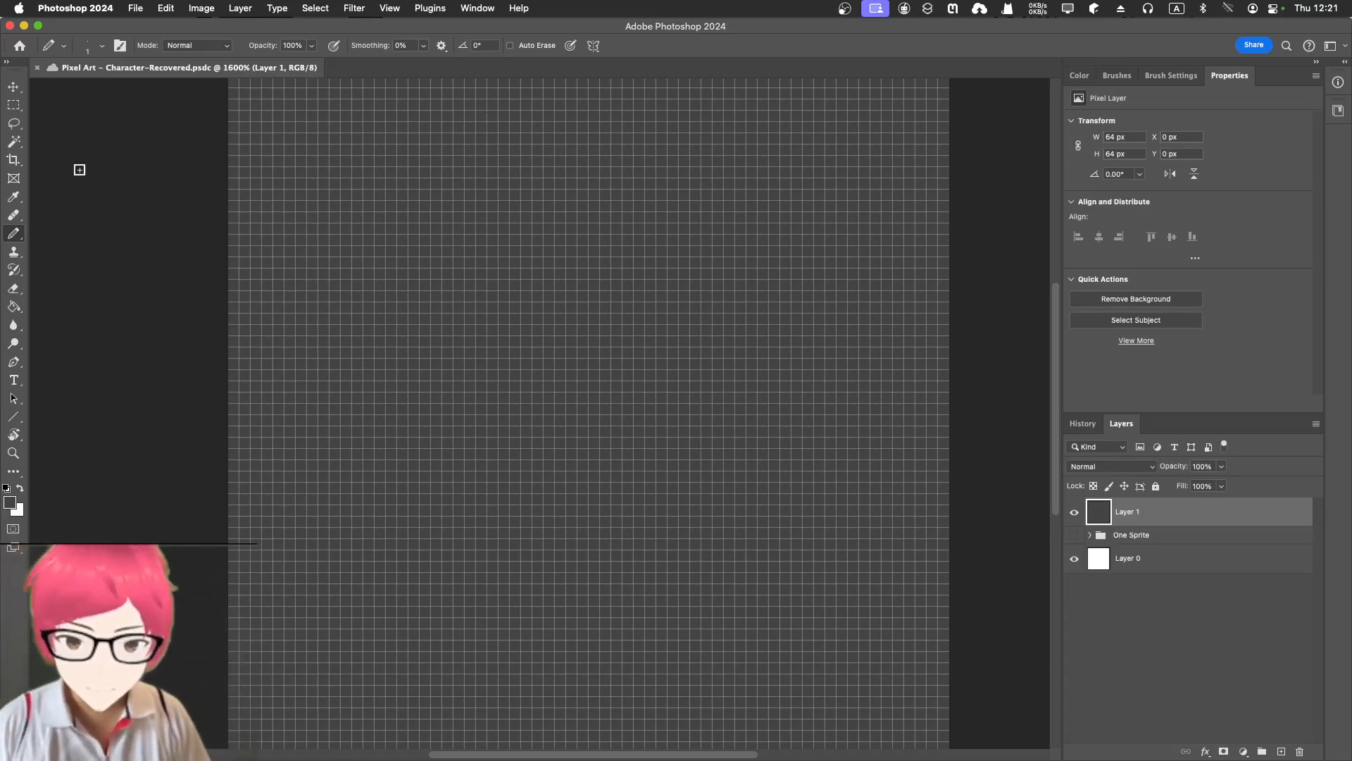
Draw the character's long, arched hair on Layer 1 with the Pencil Tool in light red (H 0°, S 72%, B 100%).
{"action": "left_click", "coordinate": [14, 235]}
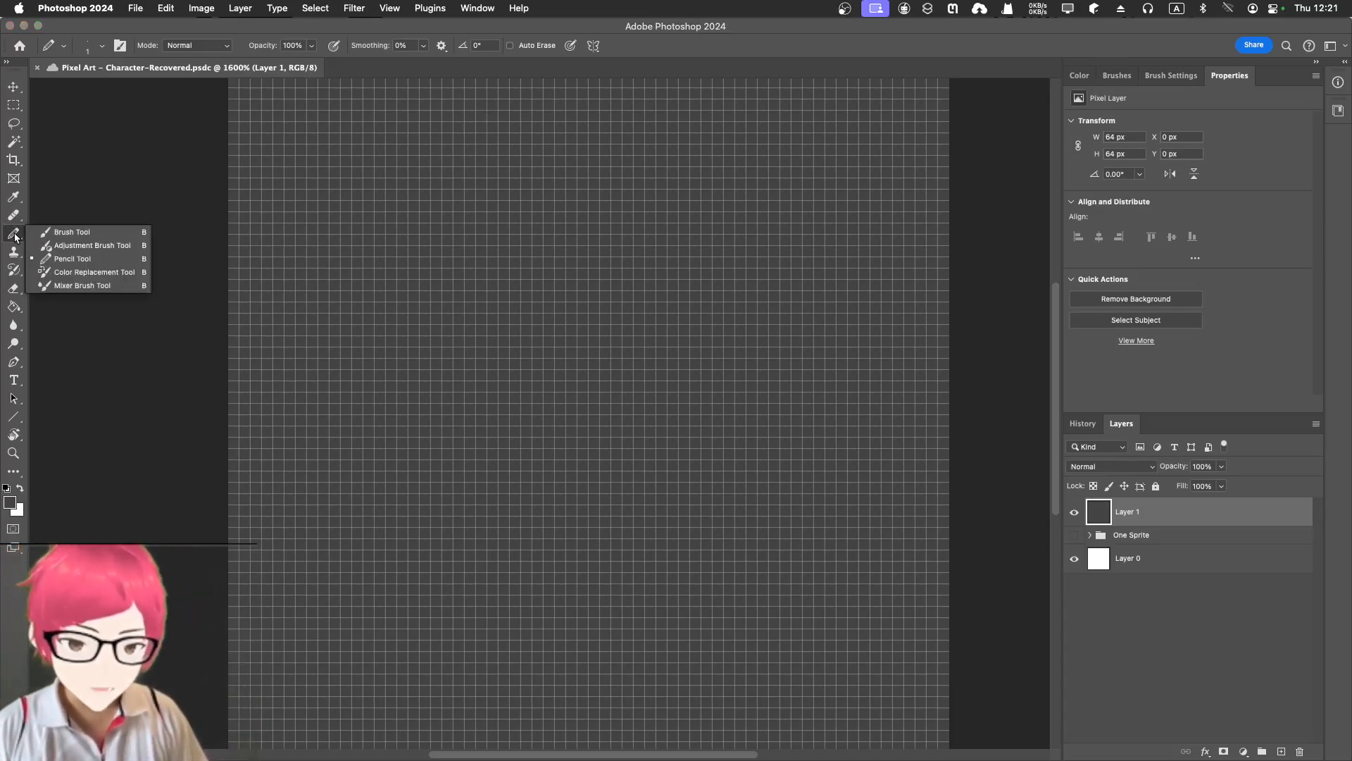
{"action": "left_click", "coordinate": [106, 261]}
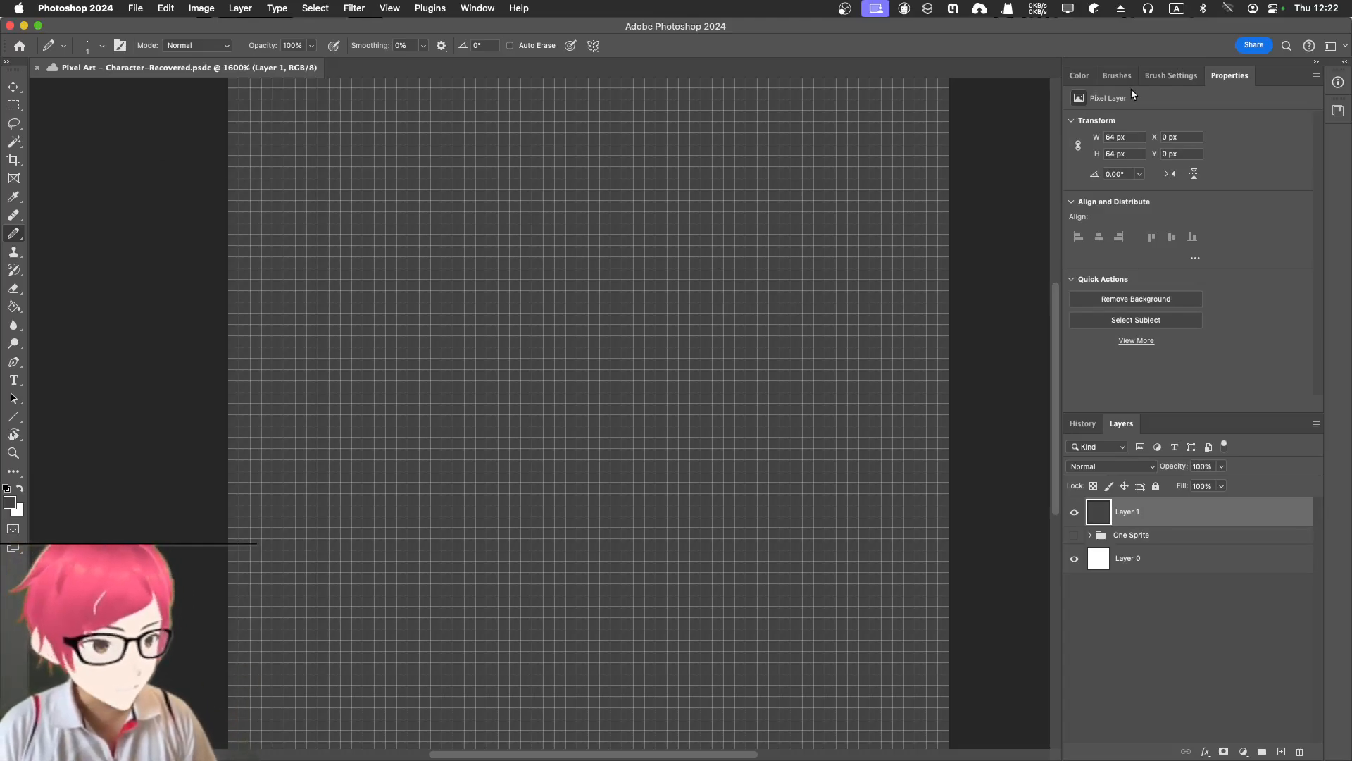
{"action": "left_click", "coordinate": [1077, 76]}
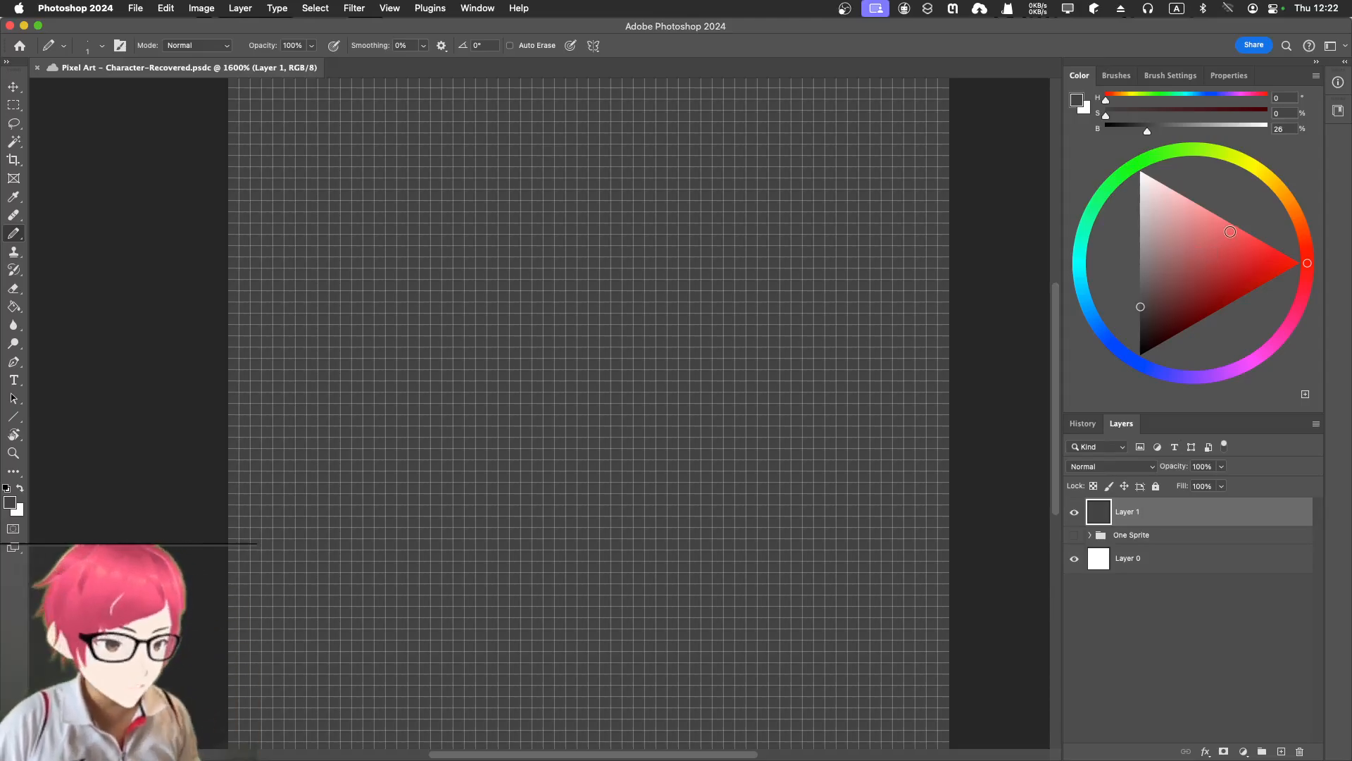
{"action": "left_click_drag", "start_coordinate": [1230, 232], "coordinate": [1255, 237]}
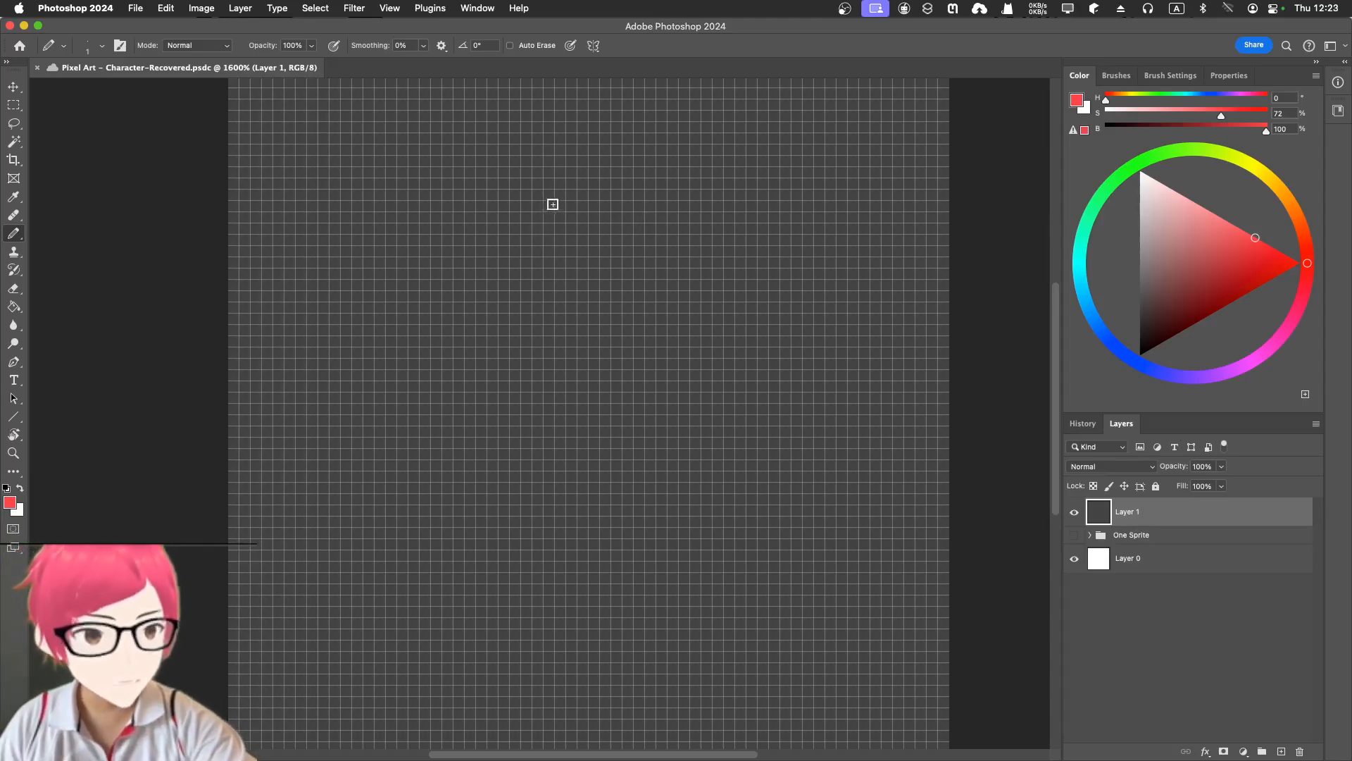
{"action": "left_click_drag", "start_coordinate": [552, 205], "coordinate": [500, 273]}
{"action": "left_click_drag", "start_coordinate": [528, 213], "coordinate": [513, 295]}
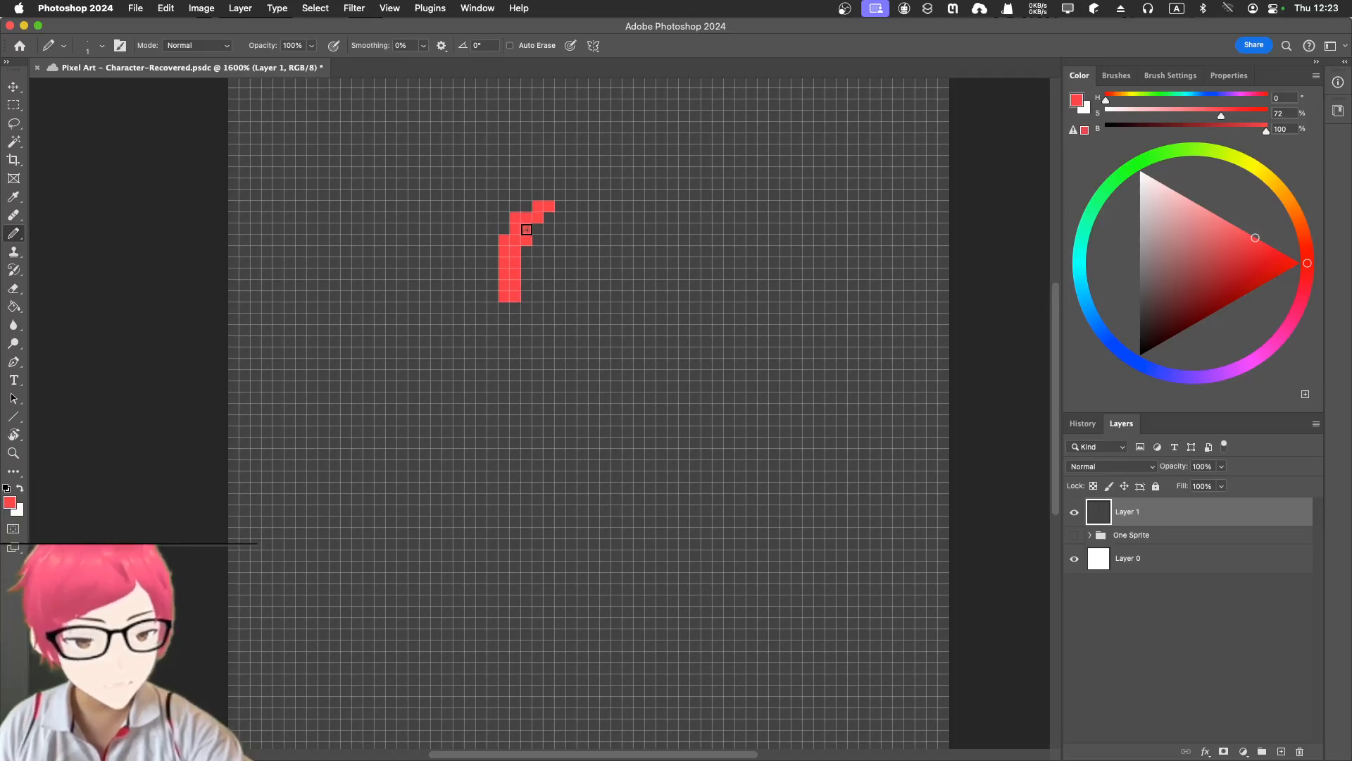
{"action": "mouse_move", "coordinate": [503, 247]}
{"action": "left_mouse_down"}
{"action": "mouse_move", "coordinate": [496, 334]}
{"action": "mouse_move", "coordinate": [548, 240]}
{"action": "mouse_move", "coordinate": [568, 230]}
{"action": "mouse_move", "coordinate": [525, 316]}
{"action": "mouse_move", "coordinate": [506, 322]}
{"action": "mouse_move", "coordinate": [540, 232]}
{"action": "mouse_move", "coordinate": [510, 305]}
{"action": "mouse_move", "coordinate": [520, 275]}
{"action": "mouse_move", "coordinate": [469, 353]}
{"action": "left_mouse_up"}
{"action": "mouse_move", "coordinate": [555, 205]}
{"action": "left_mouse_down"}
{"action": "mouse_move", "coordinate": [621, 233]}
{"action": "mouse_move", "coordinate": [589, 236]}
{"action": "mouse_move", "coordinate": [615, 235]}
{"action": "mouse_move", "coordinate": [635, 275]}
{"action": "mouse_move", "coordinate": [632, 245]}
{"action": "mouse_move", "coordinate": [617, 342]}
{"action": "left_mouse_up"}
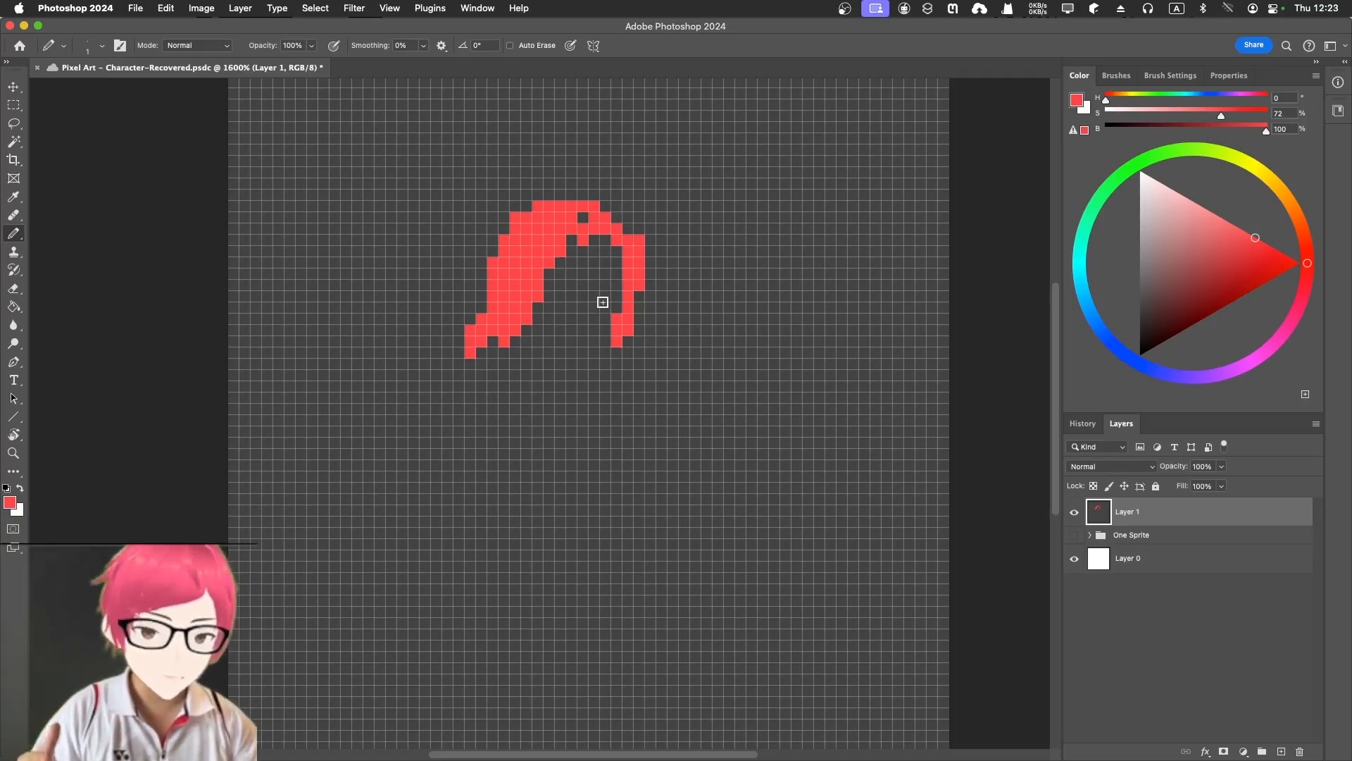
Fill the gap in the red hair, thicken its lower tip and square off its upper outer curve.
{"action": "left_click", "coordinate": [583, 217]}
{"action": "left_click_drag", "start_coordinate": [493, 342], "coordinate": [482, 365]}
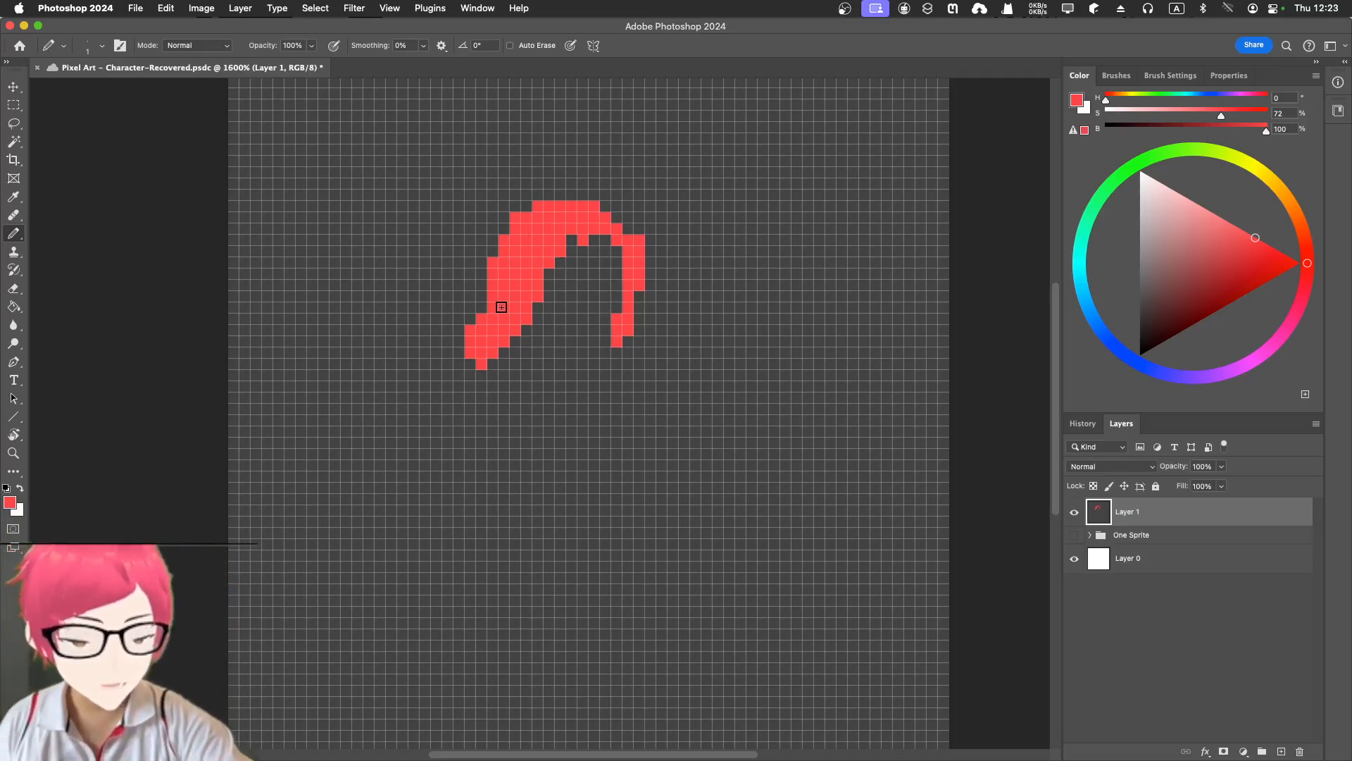
{"action": "left_click_drag", "start_coordinate": [629, 228], "coordinate": [640, 228]}
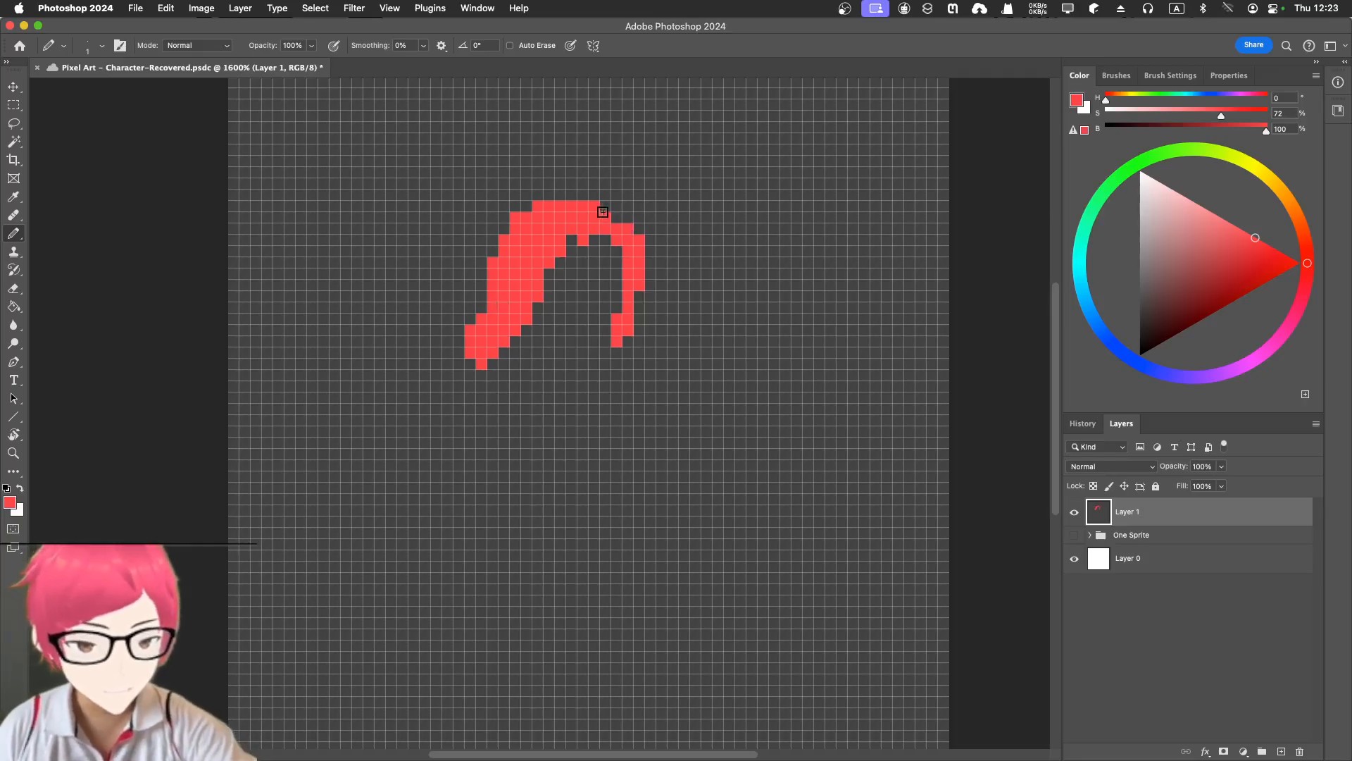
{"action": "left_click", "coordinate": [617, 217]}
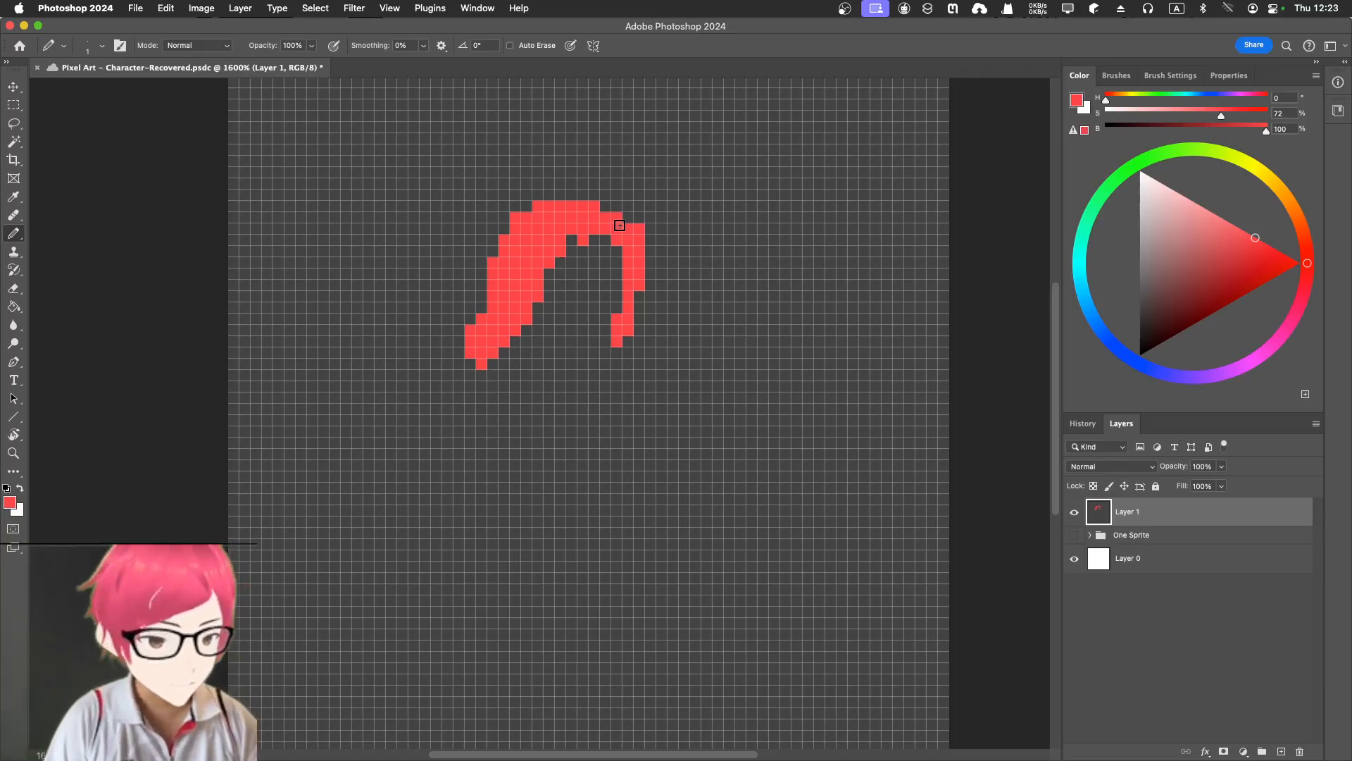
Paint the face and neck inside the hair in a light orange skin tone (H 32°, S 59%, B 95%) and save the document.
{"action": "left_click", "coordinate": [1288, 200]}
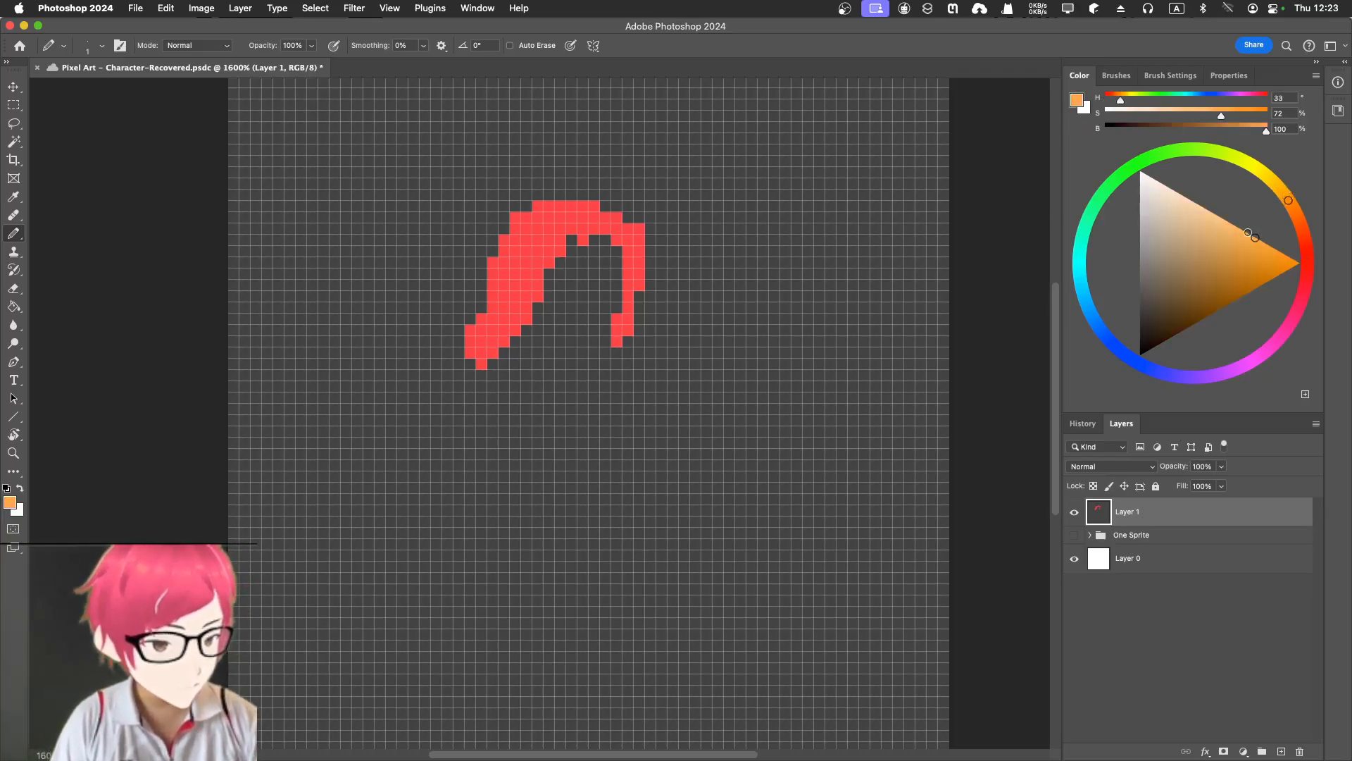
{"action": "mouse_move", "coordinate": [1249, 233]}
{"action": "left_mouse_down"}
{"action": "mouse_move", "coordinate": [1227, 214]}
{"action": "mouse_move", "coordinate": [1246, 229]}
{"action": "mouse_move", "coordinate": [1287, 196]}
{"action": "mouse_move", "coordinate": [1296, 212]}
{"action": "left_mouse_up"}
{"action": "mouse_move", "coordinate": [1243, 231]}
{"action": "left_mouse_down"}
{"action": "mouse_move", "coordinate": [1231, 259]}
{"action": "mouse_move", "coordinate": [1234, 244]}
{"action": "left_mouse_up"}
{"action": "left_click_drag", "start_coordinate": [1289, 208], "coordinate": [1287, 205]}
{"action": "left_click_drag", "start_coordinate": [1227, 241], "coordinate": [1225, 222]}
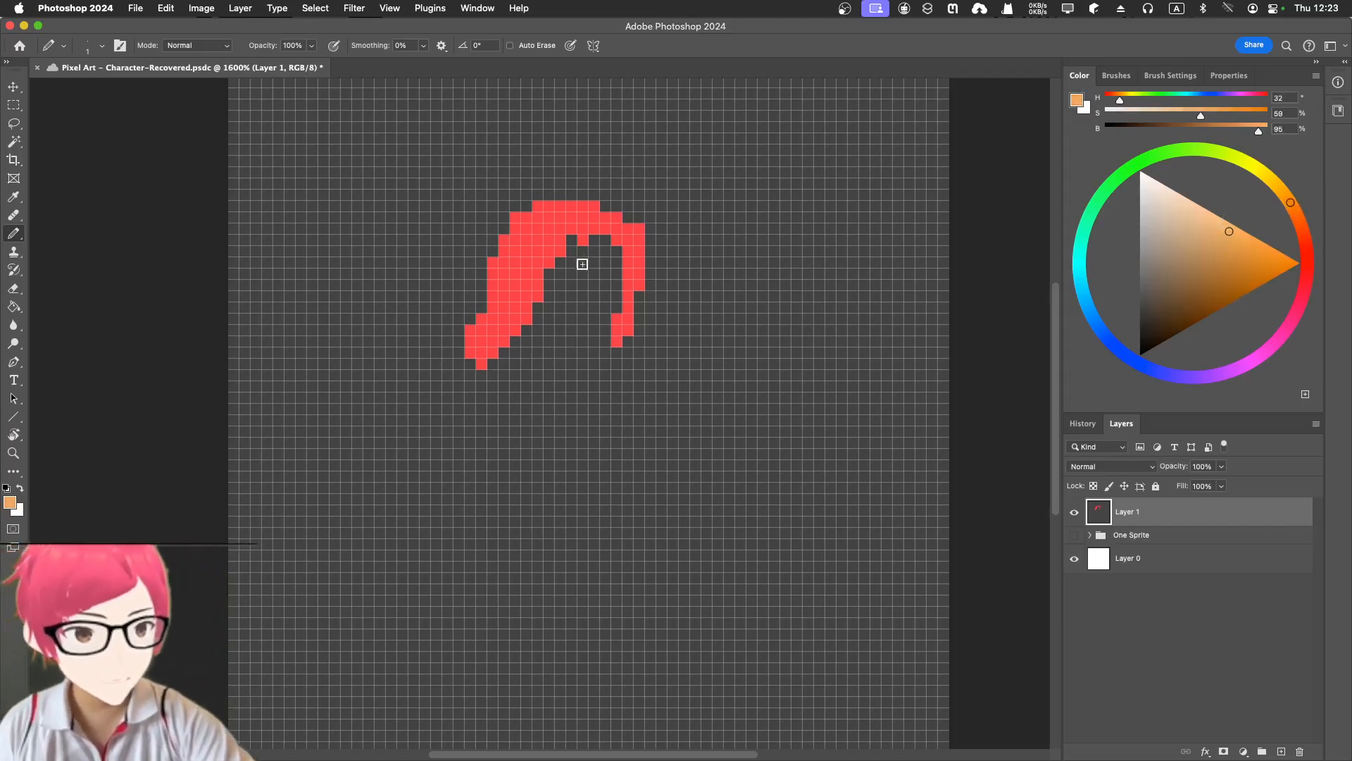
{"action": "mouse_move", "coordinate": [560, 262]}
{"action": "left_mouse_down"}
{"action": "mouse_move", "coordinate": [565, 280]}
{"action": "mouse_move", "coordinate": [568, 240]}
{"action": "mouse_move", "coordinate": [611, 263]}
{"action": "mouse_move", "coordinate": [565, 313]}
{"action": "mouse_move", "coordinate": [576, 291]}
{"action": "mouse_move", "coordinate": [606, 314]}
{"action": "mouse_move", "coordinate": [591, 314]}
{"action": "mouse_move", "coordinate": [577, 357]}
{"action": "mouse_move", "coordinate": [549, 340]}
{"action": "mouse_move", "coordinate": [595, 364]}
{"action": "mouse_move", "coordinate": [573, 344]}
{"action": "left_mouse_up"}
{"action": "key", "text": "super+s"}
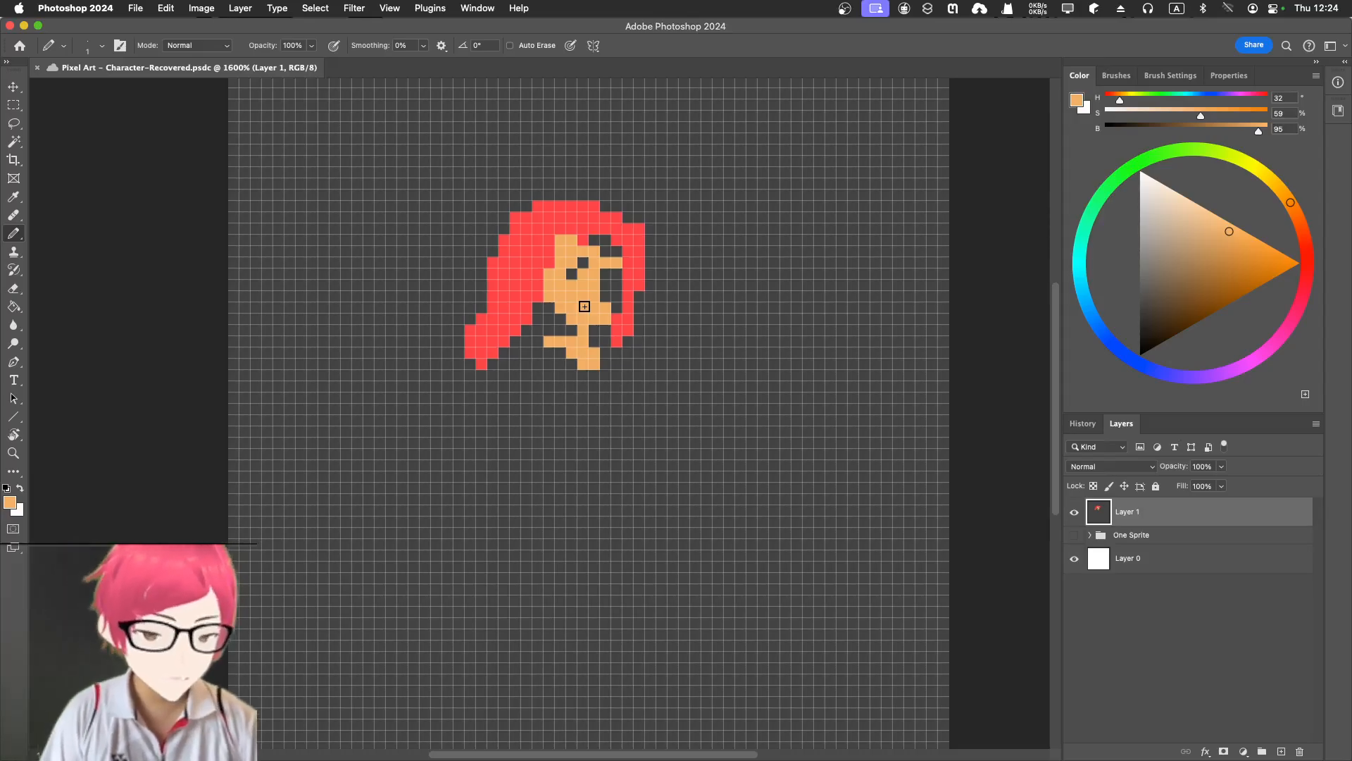
{"action": "mouse_move", "coordinate": [585, 306]}
{"action": "left_mouse_down"}
{"action": "mouse_move", "coordinate": [608, 262]}
{"action": "mouse_move", "coordinate": [602, 297]}
{"action": "mouse_move", "coordinate": [617, 291]}
{"action": "mouse_move", "coordinate": [607, 261]}
{"action": "mouse_move", "coordinate": [616, 308]}
{"action": "mouse_move", "coordinate": [614, 255]}
{"action": "mouse_move", "coordinate": [573, 268]}
{"action": "left_mouse_up"}
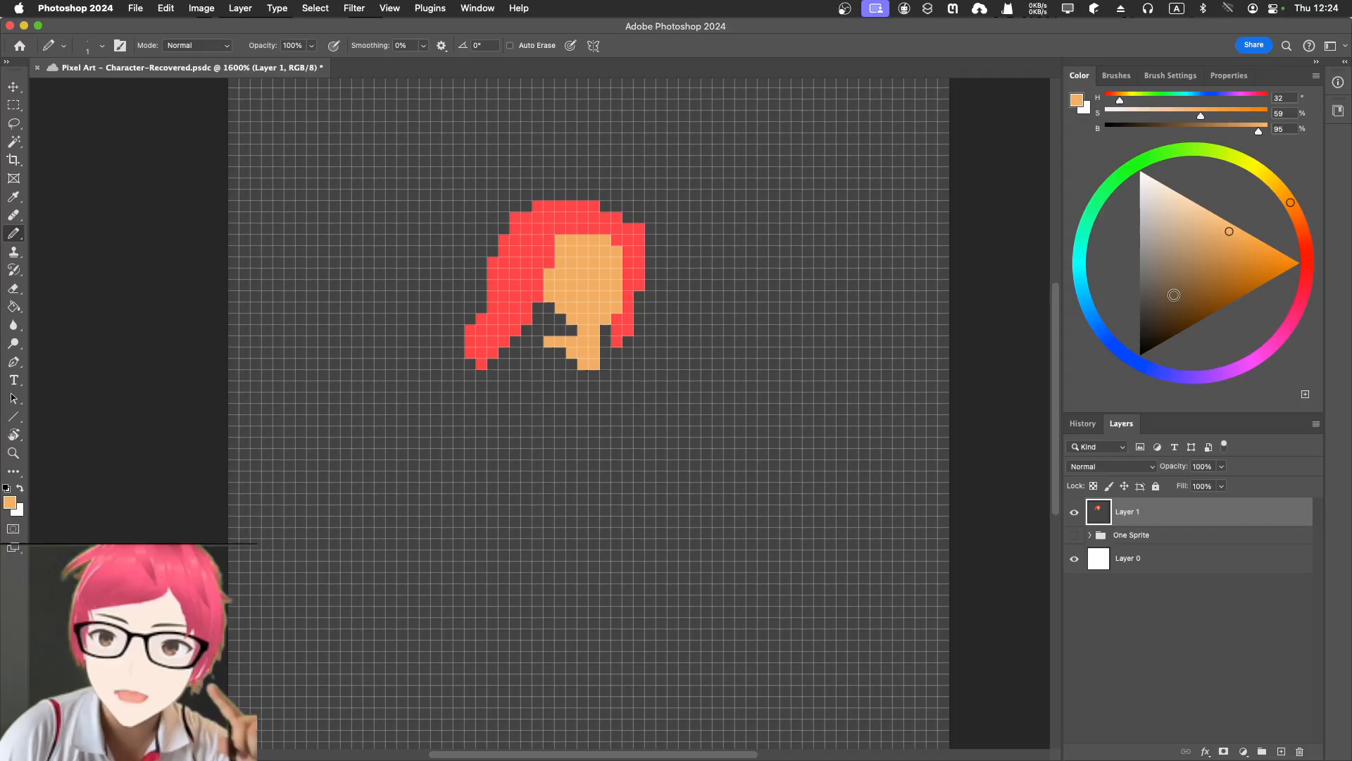
Draw the two eyes on the face in dark brown (H 32°, S 89%, B 32%).
{"action": "left_click_drag", "start_coordinate": [1202, 302], "coordinate": [1184, 320]}
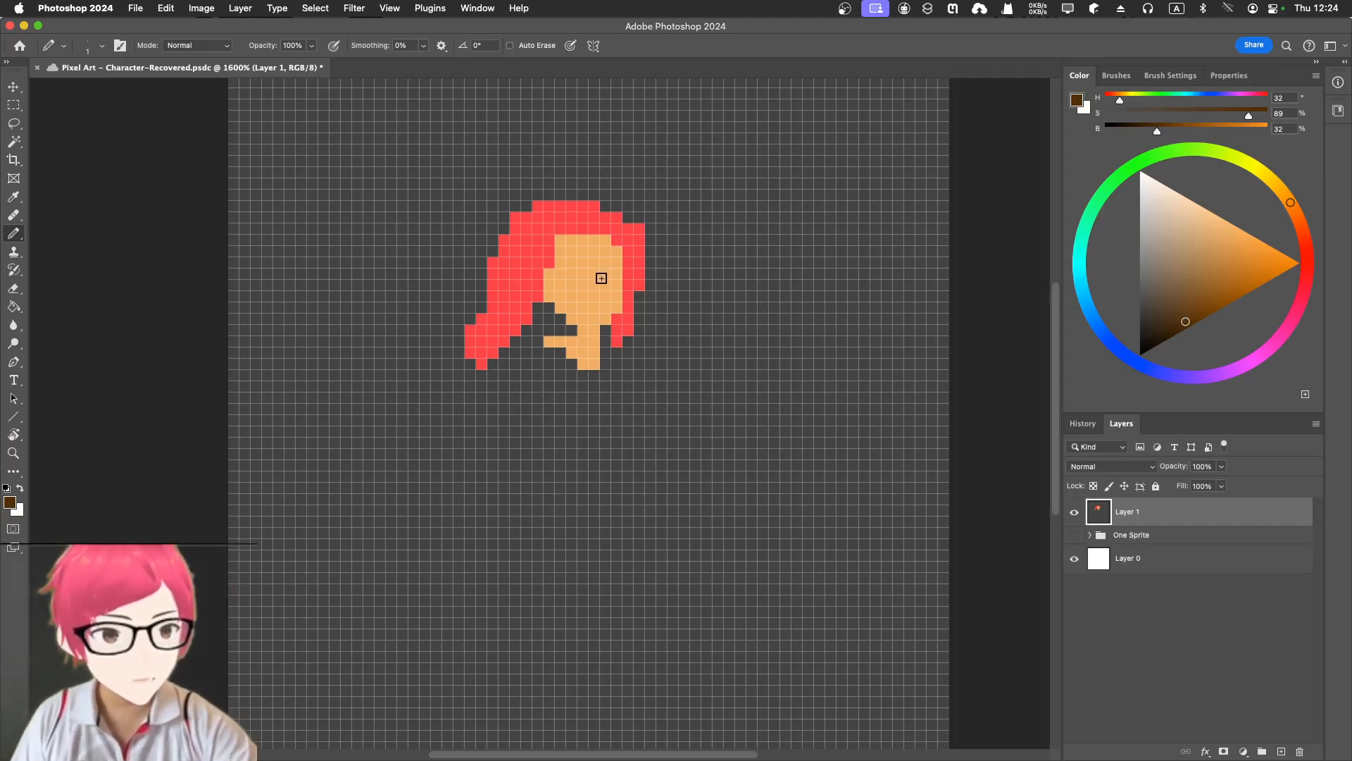
{"action": "left_click_drag", "start_coordinate": [607, 277], "coordinate": [616, 285]}
{"action": "left_click", "coordinate": [572, 284]}
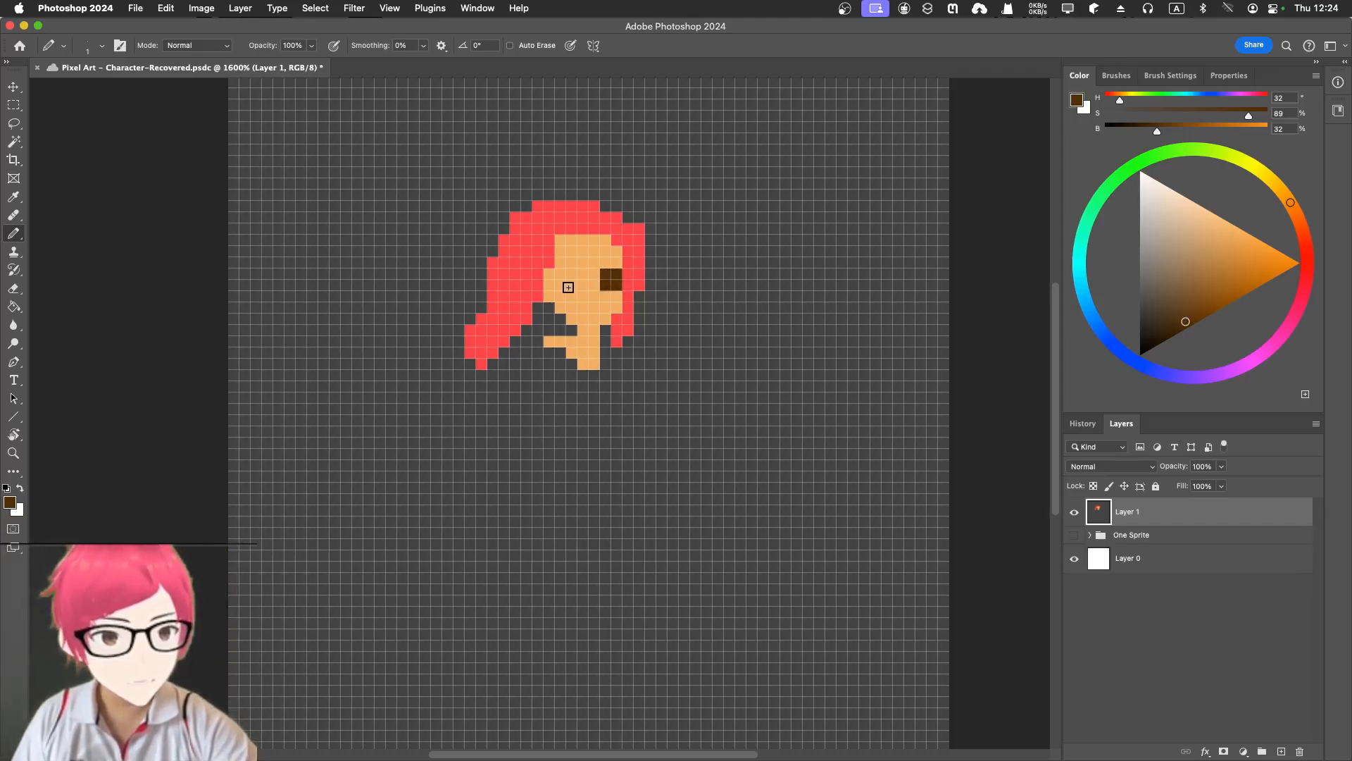
{"action": "left_click", "coordinate": [560, 284]}
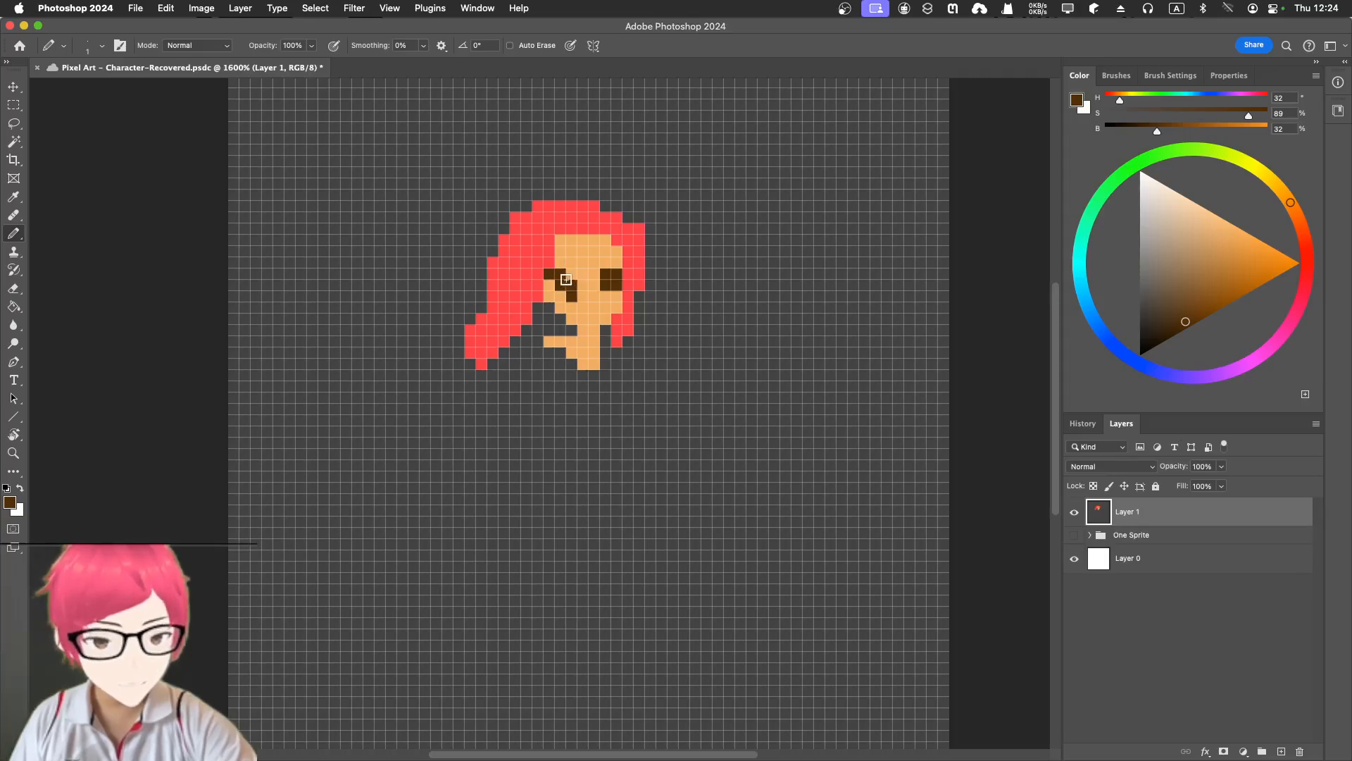
{"action": "left_click", "coordinate": [571, 274]}
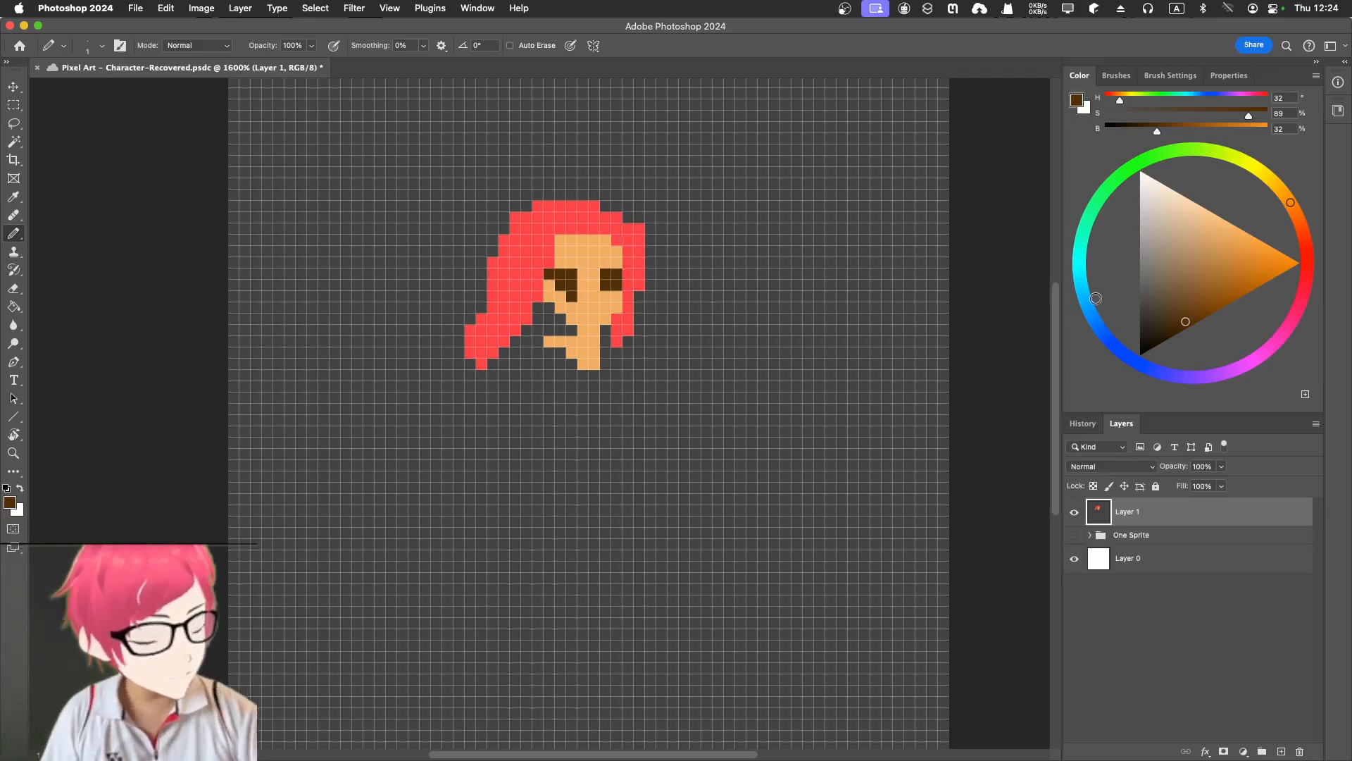
Paint the character's blue top (H 215°, S 79%, B 74%) below the neck, with a solid torso and two downward-curving sleeves.
{"action": "left_click", "coordinate": [1101, 332]}
{"action": "mouse_move", "coordinate": [1208, 284]}
{"action": "left_mouse_down"}
{"action": "mouse_move", "coordinate": [1216, 308]}
{"action": "mouse_move", "coordinate": [1234, 280]}
{"action": "mouse_move", "coordinate": [1216, 301]}
{"action": "mouse_move", "coordinate": [1239, 293]}
{"action": "mouse_move", "coordinate": [1232, 273]}
{"action": "left_mouse_up"}
{"action": "left_click", "coordinate": [1200, 318]}
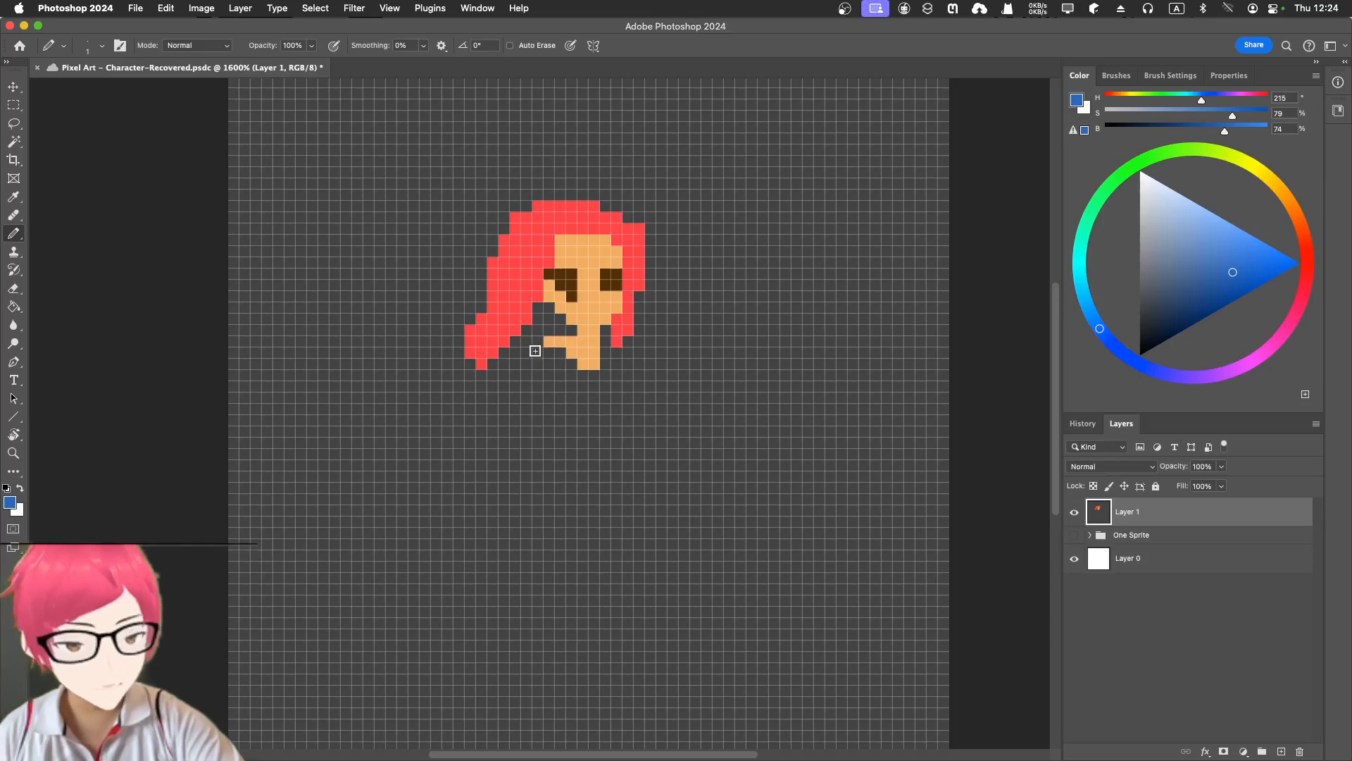
{"action": "mouse_move", "coordinate": [529, 332]}
{"action": "left_mouse_down"}
{"action": "mouse_move", "coordinate": [562, 387]}
{"action": "mouse_move", "coordinate": [563, 360]}
{"action": "mouse_move", "coordinate": [565, 379]}
{"action": "mouse_move", "coordinate": [593, 379]}
{"action": "mouse_move", "coordinate": [561, 358]}
{"action": "mouse_move", "coordinate": [586, 373]}
{"action": "mouse_move", "coordinate": [610, 348]}
{"action": "mouse_move", "coordinate": [625, 399]}
{"action": "mouse_move", "coordinate": [619, 378]}
{"action": "mouse_move", "coordinate": [551, 403]}
{"action": "mouse_move", "coordinate": [530, 353]}
{"action": "mouse_move", "coordinate": [555, 426]}
{"action": "mouse_move", "coordinate": [526, 353]}
{"action": "mouse_move", "coordinate": [549, 454]}
{"action": "left_mouse_up"}
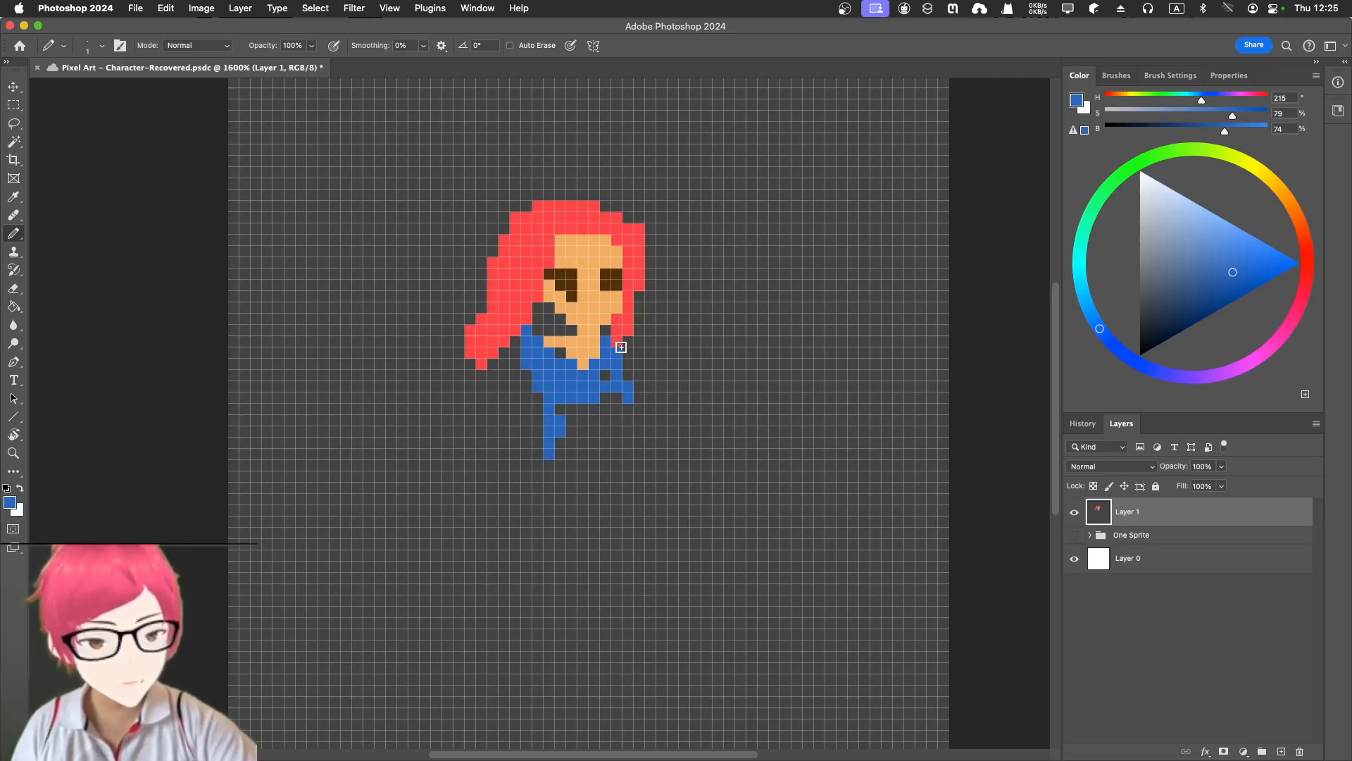
{"action": "mouse_move", "coordinate": [619, 341]}
{"action": "left_mouse_down"}
{"action": "mouse_move", "coordinate": [627, 448]}
{"action": "mouse_move", "coordinate": [573, 435]}
{"action": "mouse_move", "coordinate": [542, 449]}
{"action": "mouse_move", "coordinate": [601, 428]}
{"action": "mouse_move", "coordinate": [558, 450]}
{"action": "mouse_move", "coordinate": [555, 425]}
{"action": "mouse_move", "coordinate": [574, 412]}
{"action": "mouse_move", "coordinate": [614, 435]}
{"action": "mouse_move", "coordinate": [574, 419]}
{"action": "left_mouse_up"}
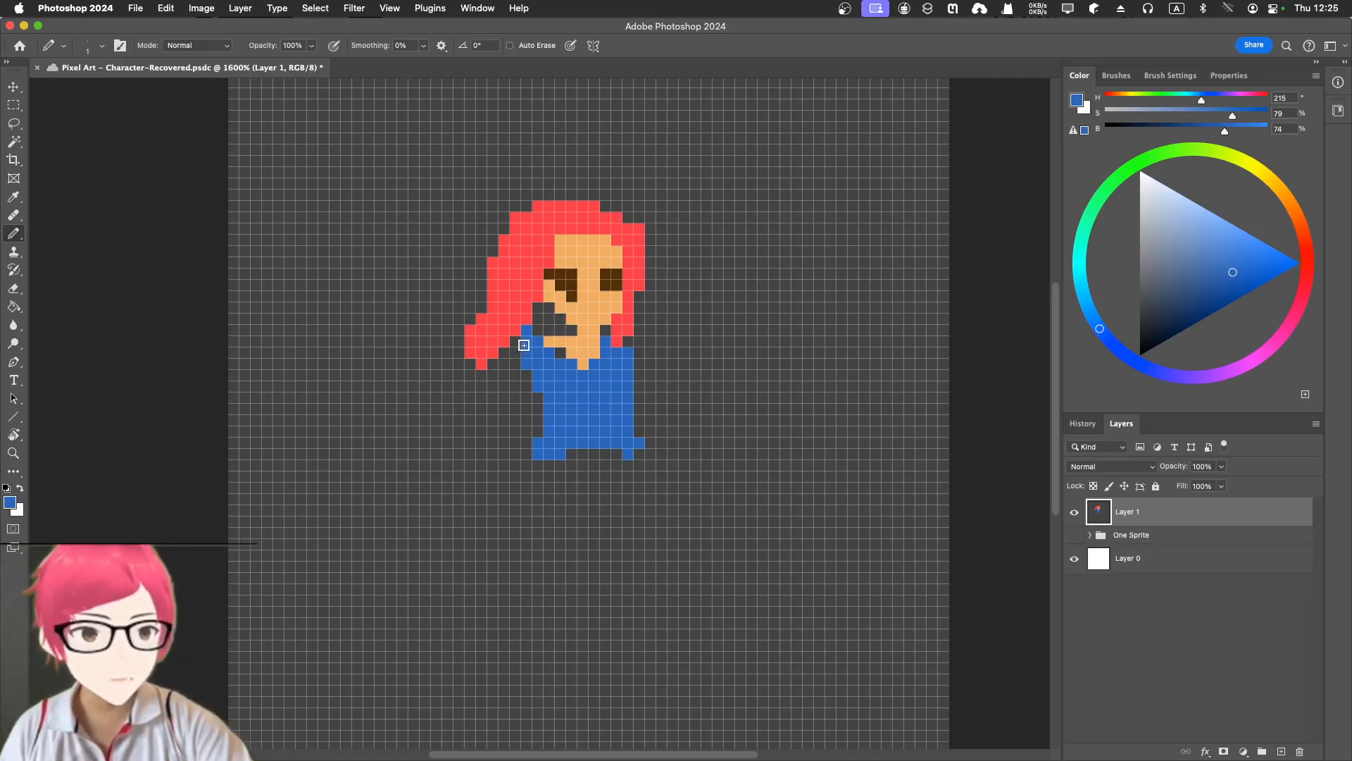
{"action": "mouse_move", "coordinate": [525, 346]}
{"action": "left_mouse_down"}
{"action": "mouse_move", "coordinate": [449, 395]}
{"action": "mouse_move", "coordinate": [441, 476]}
{"action": "mouse_move", "coordinate": [461, 475]}
{"action": "mouse_move", "coordinate": [477, 427]}
{"action": "mouse_move", "coordinate": [548, 368]}
{"action": "mouse_move", "coordinate": [472, 419]}
{"action": "mouse_move", "coordinate": [476, 381]}
{"action": "mouse_move", "coordinate": [439, 440]}
{"action": "mouse_move", "coordinate": [461, 457]}
{"action": "mouse_move", "coordinate": [436, 487]}
{"action": "mouse_move", "coordinate": [447, 468]}
{"action": "mouse_move", "coordinate": [437, 471]}
{"action": "mouse_move", "coordinate": [469, 497]}
{"action": "left_mouse_up"}
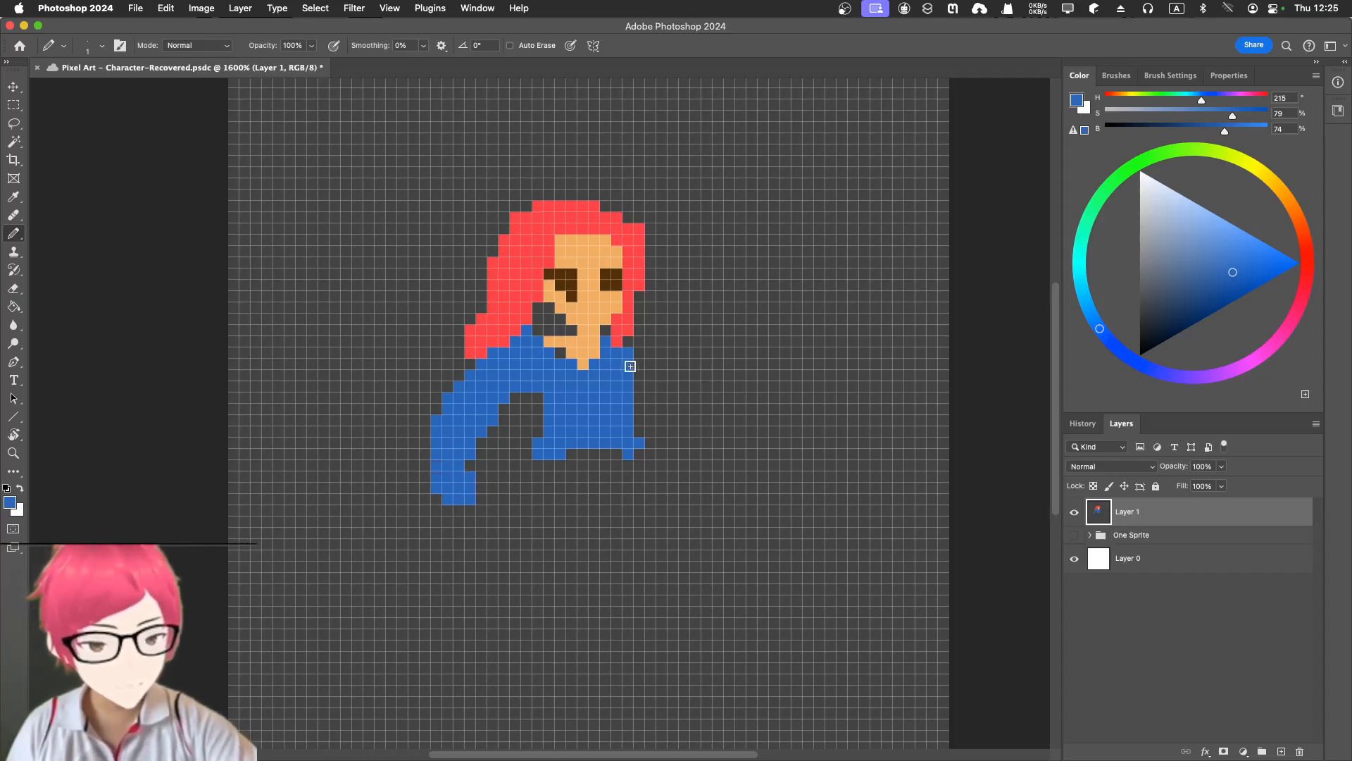
{"action": "mouse_move", "coordinate": [639, 377]}
{"action": "left_mouse_down"}
{"action": "mouse_move", "coordinate": [655, 413]}
{"action": "mouse_move", "coordinate": [629, 391]}
{"action": "mouse_move", "coordinate": [638, 405]}
{"action": "mouse_move", "coordinate": [635, 382]}
{"action": "mouse_move", "coordinate": [662, 427]}
{"action": "mouse_move", "coordinate": [674, 483]}
{"action": "mouse_move", "coordinate": [681, 448]}
{"action": "mouse_move", "coordinate": [681, 477]}
{"action": "mouse_move", "coordinate": [645, 432]}
{"action": "mouse_move", "coordinate": [565, 429]}
{"action": "left_mouse_up"}
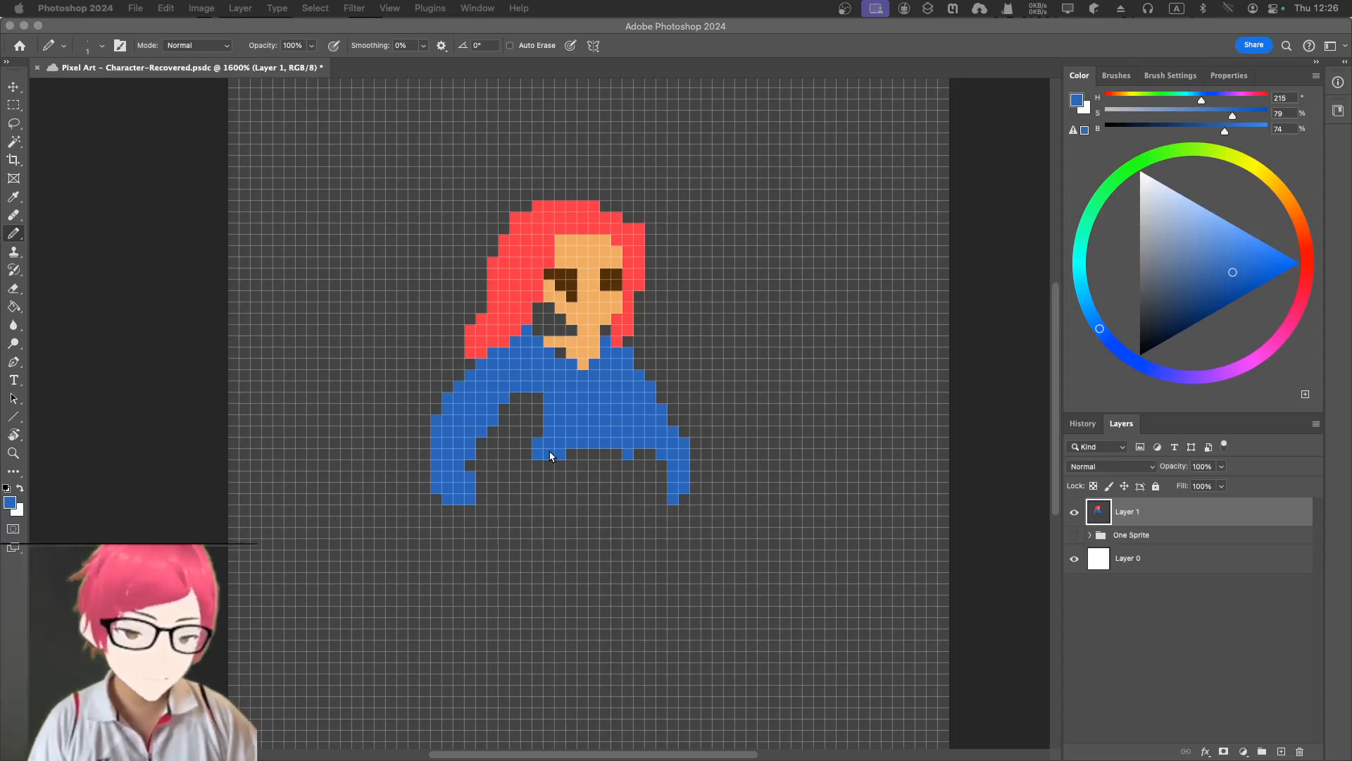
Paint a flared skirt with a pointed hem below the top in dark blue (H 215°, S 83%, B 48%).
{"action": "left_click", "coordinate": [1210, 295]}
{"action": "left_click_drag", "start_coordinate": [1209, 295], "coordinate": [1205, 302]}
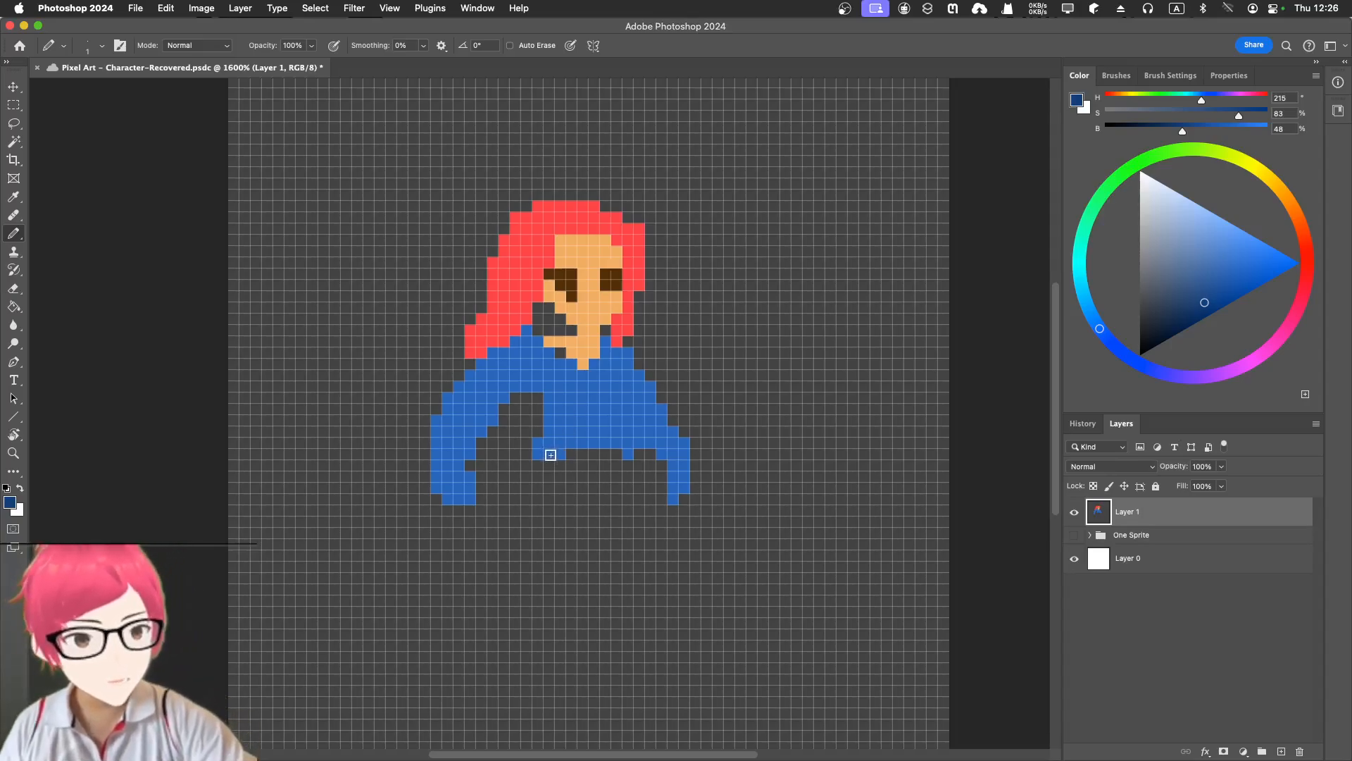
{"action": "mouse_move", "coordinate": [551, 455]}
{"action": "left_mouse_down"}
{"action": "mouse_move", "coordinate": [549, 510]}
{"action": "mouse_move", "coordinate": [556, 473]}
{"action": "left_mouse_up"}
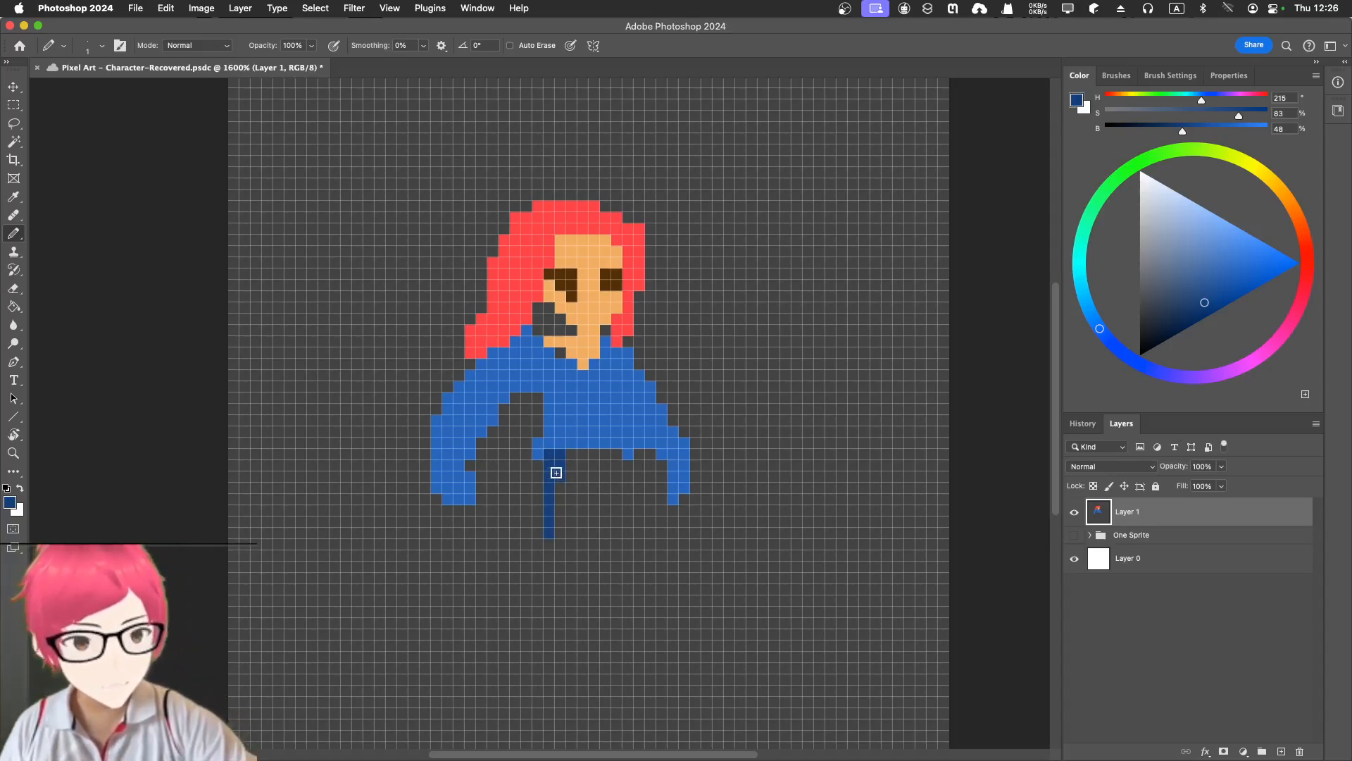
{"action": "mouse_move", "coordinate": [538, 520]}
{"action": "left_mouse_down"}
{"action": "mouse_move", "coordinate": [557, 475]}
{"action": "mouse_move", "coordinate": [542, 590]}
{"action": "mouse_move", "coordinate": [529, 553]}
{"action": "mouse_move", "coordinate": [540, 588]}
{"action": "mouse_move", "coordinate": [564, 468]}
{"action": "mouse_move", "coordinate": [526, 557]}
{"action": "left_mouse_up"}
{"action": "mouse_move", "coordinate": [538, 459]}
{"action": "left_mouse_down"}
{"action": "mouse_move", "coordinate": [509, 570]}
{"action": "mouse_move", "coordinate": [539, 482]}
{"action": "mouse_move", "coordinate": [504, 551]}
{"action": "mouse_move", "coordinate": [543, 582]}
{"action": "mouse_move", "coordinate": [524, 545]}
{"action": "mouse_move", "coordinate": [559, 578]}
{"action": "mouse_move", "coordinate": [639, 560]}
{"action": "mouse_move", "coordinate": [611, 568]}
{"action": "mouse_move", "coordinate": [627, 550]}
{"action": "mouse_move", "coordinate": [625, 475]}
{"action": "mouse_move", "coordinate": [630, 541]}
{"action": "mouse_move", "coordinate": [618, 471]}
{"action": "mouse_move", "coordinate": [647, 550]}
{"action": "mouse_move", "coordinate": [640, 576]}
{"action": "mouse_move", "coordinate": [616, 521]}
{"action": "mouse_move", "coordinate": [603, 538]}
{"action": "mouse_move", "coordinate": [612, 467]}
{"action": "mouse_move", "coordinate": [574, 568]}
{"action": "mouse_move", "coordinate": [583, 480]}
{"action": "mouse_move", "coordinate": [560, 488]}
{"action": "mouse_move", "coordinate": [589, 464]}
{"action": "mouse_move", "coordinate": [579, 459]}
{"action": "mouse_move", "coordinate": [609, 460]}
{"action": "mouse_move", "coordinate": [596, 459]}
{"action": "mouse_move", "coordinate": [570, 538]}
{"action": "mouse_move", "coordinate": [498, 557]}
{"action": "mouse_move", "coordinate": [517, 563]}
{"action": "mouse_move", "coordinate": [504, 544]}
{"action": "mouse_move", "coordinate": [577, 559]}
{"action": "mouse_move", "coordinate": [586, 537]}
{"action": "mouse_move", "coordinate": [614, 578]}
{"action": "mouse_move", "coordinate": [589, 575]}
{"action": "mouse_move", "coordinate": [579, 540]}
{"action": "mouse_move", "coordinate": [585, 609]}
{"action": "mouse_move", "coordinate": [568, 617]}
{"action": "mouse_move", "coordinate": [563, 592]}
{"action": "mouse_move", "coordinate": [594, 631]}
{"action": "mouse_move", "coordinate": [609, 589]}
{"action": "left_mouse_up"}
{"action": "mouse_move", "coordinate": [636, 458]}
{"action": "left_mouse_down"}
{"action": "mouse_move", "coordinate": [656, 555]}
{"action": "mouse_move", "coordinate": [640, 567]}
{"action": "left_mouse_up"}
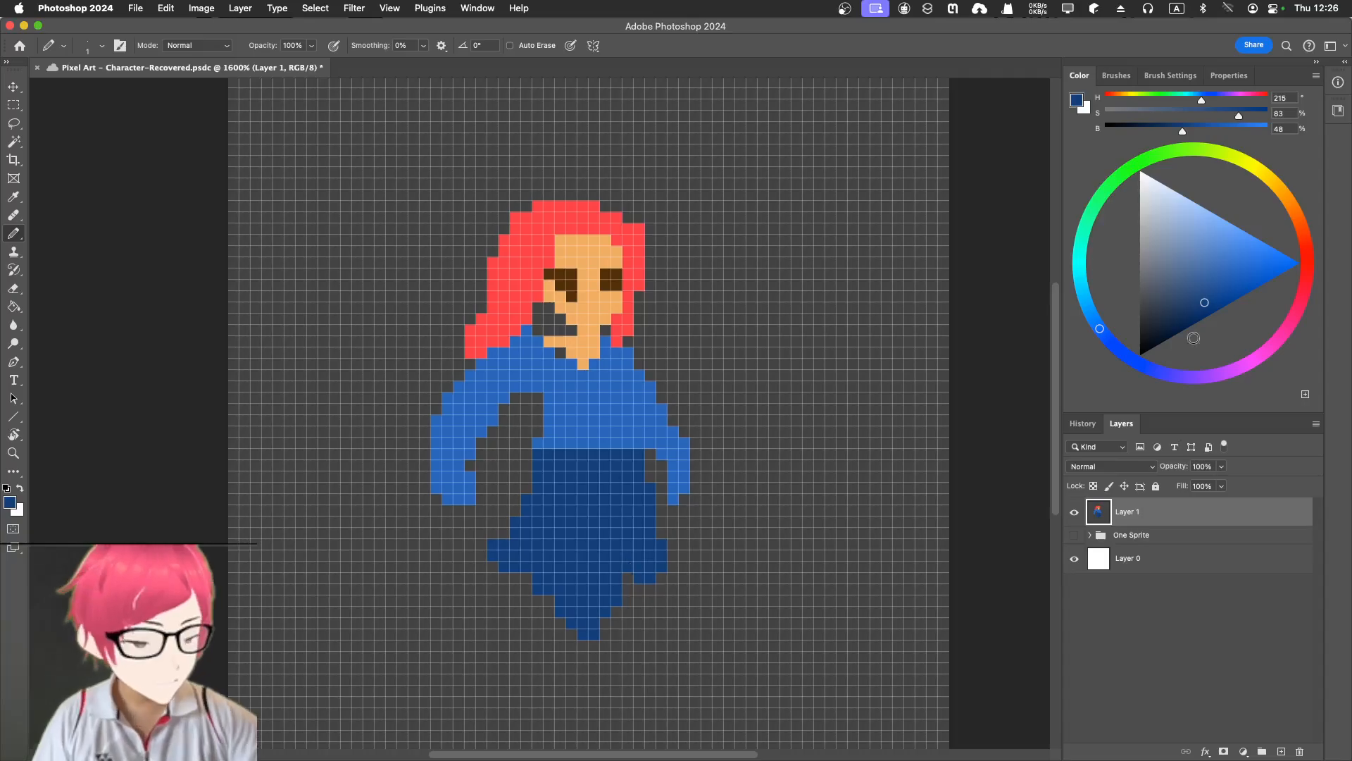
Paint two legs with feet below the skirt hem in near-black navy (H 215°, S 96%, B 10%).
{"action": "left_click_drag", "start_coordinate": [1194, 338], "coordinate": [1155, 345]}
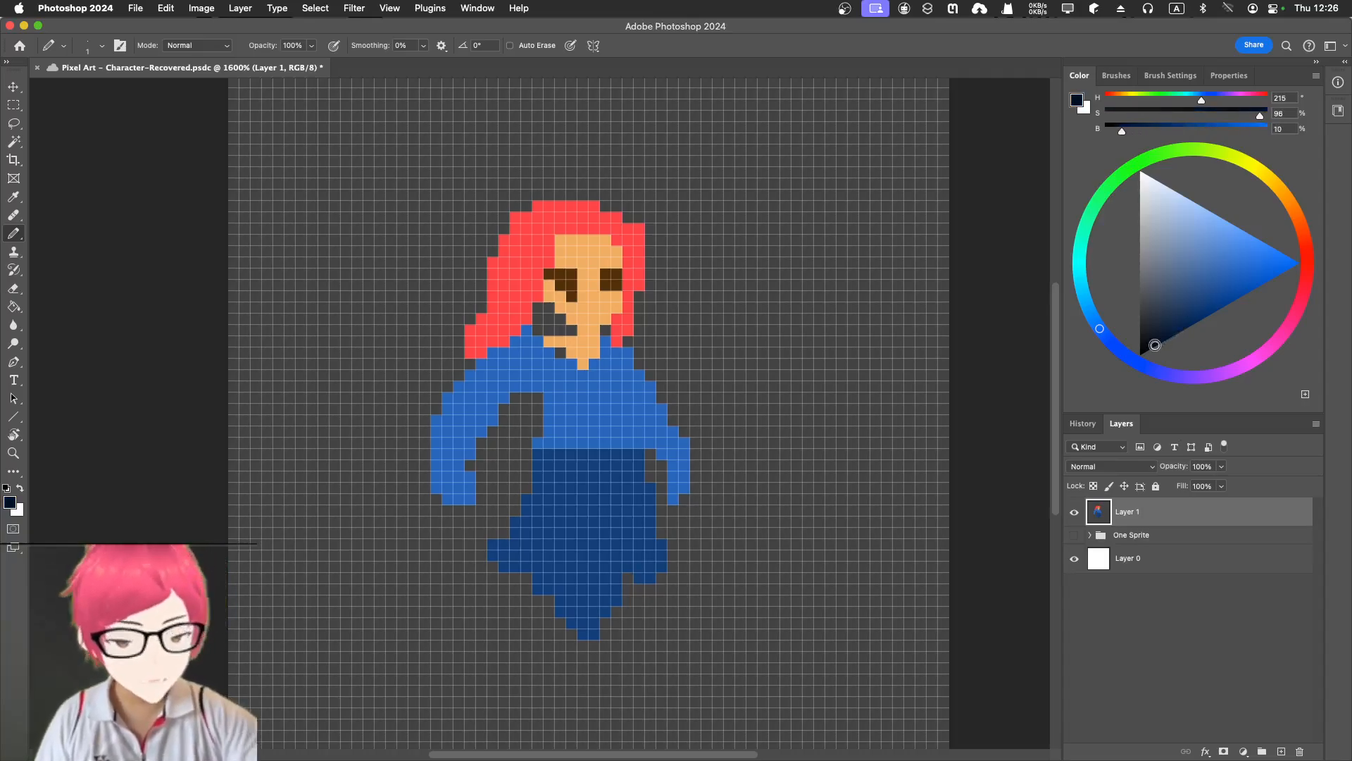
{"action": "mouse_move", "coordinate": [539, 577]}
{"action": "left_mouse_down"}
{"action": "mouse_move", "coordinate": [501, 624]}
{"action": "mouse_move", "coordinate": [496, 575]}
{"action": "mouse_move", "coordinate": [501, 615]}
{"action": "mouse_move", "coordinate": [512, 604]}
{"action": "mouse_move", "coordinate": [511, 672]}
{"action": "mouse_move", "coordinate": [516, 627]}
{"action": "mouse_move", "coordinate": [505, 680]}
{"action": "mouse_move", "coordinate": [518, 599]}
{"action": "mouse_move", "coordinate": [504, 595]}
{"action": "mouse_move", "coordinate": [494, 671]}
{"action": "mouse_move", "coordinate": [522, 613]}
{"action": "left_mouse_up"}
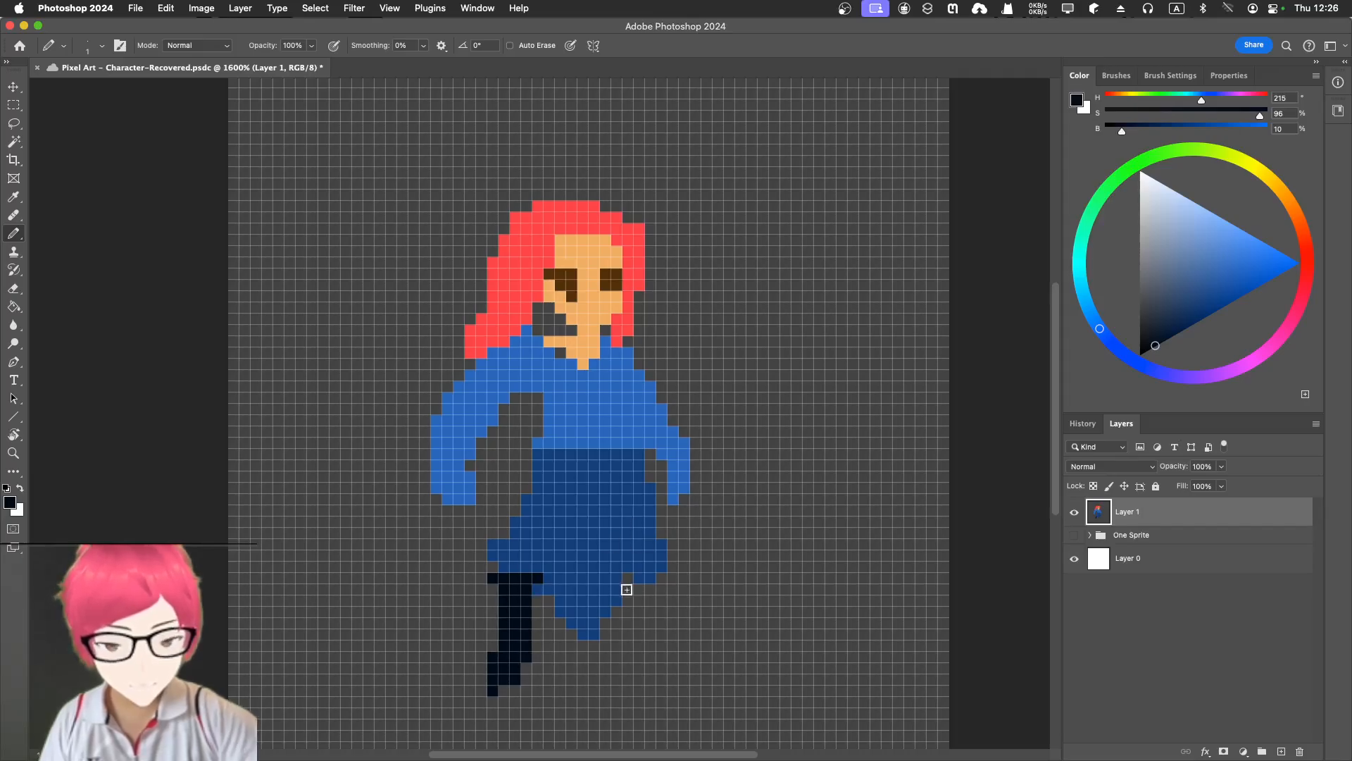
{"action": "mouse_move", "coordinate": [620, 601]}
{"action": "left_mouse_down"}
{"action": "mouse_move", "coordinate": [614, 675]}
{"action": "mouse_move", "coordinate": [612, 660]}
{"action": "mouse_move", "coordinate": [635, 663]}
{"action": "mouse_move", "coordinate": [632, 676]}
{"action": "mouse_move", "coordinate": [620, 671]}
{"action": "mouse_move", "coordinate": [639, 666]}
{"action": "mouse_move", "coordinate": [621, 598]}
{"action": "mouse_move", "coordinate": [617, 647]}
{"action": "mouse_move", "coordinate": [626, 663]}
{"action": "mouse_move", "coordinate": [628, 575]}
{"action": "mouse_move", "coordinate": [626, 604]}
{"action": "left_mouse_up"}
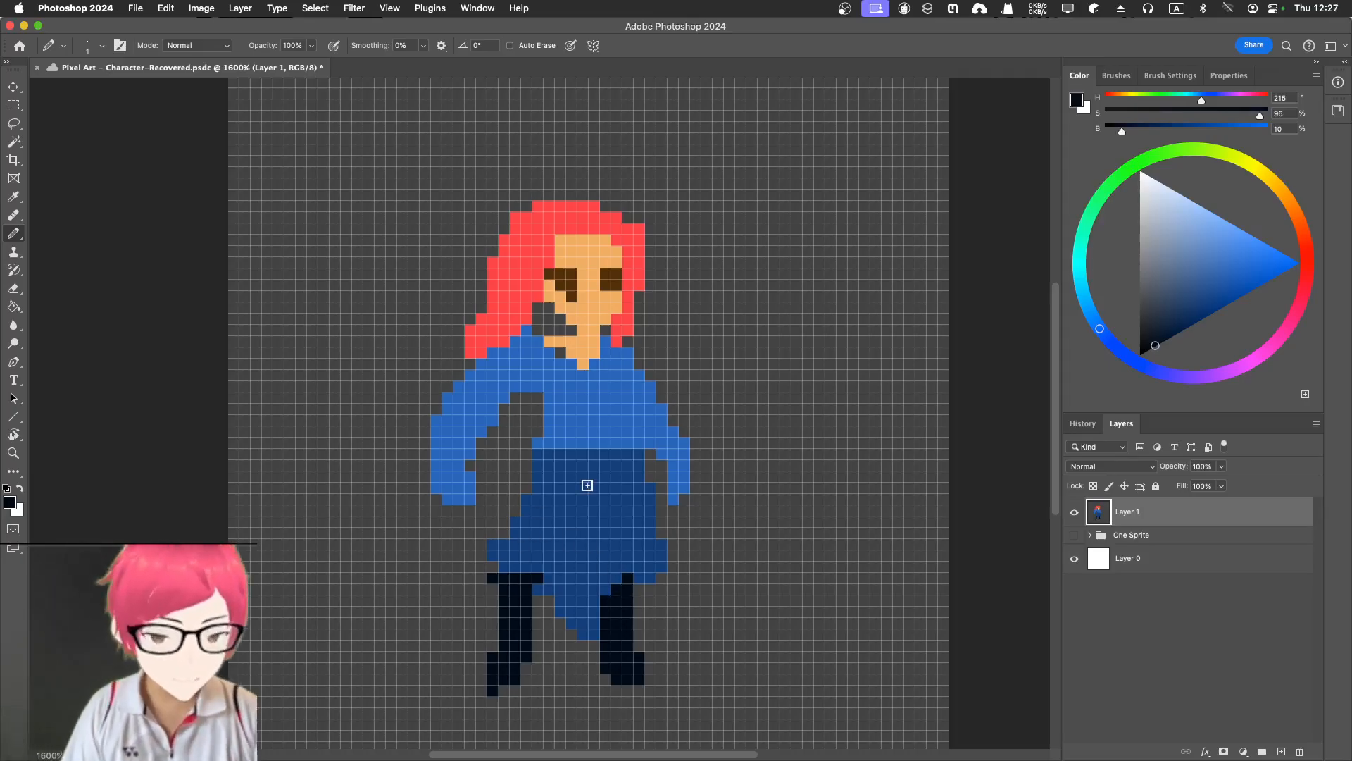
Sample the light orange skin tone from the face and add a new layer above the character layer.
{"action": "key", "text": "i"}
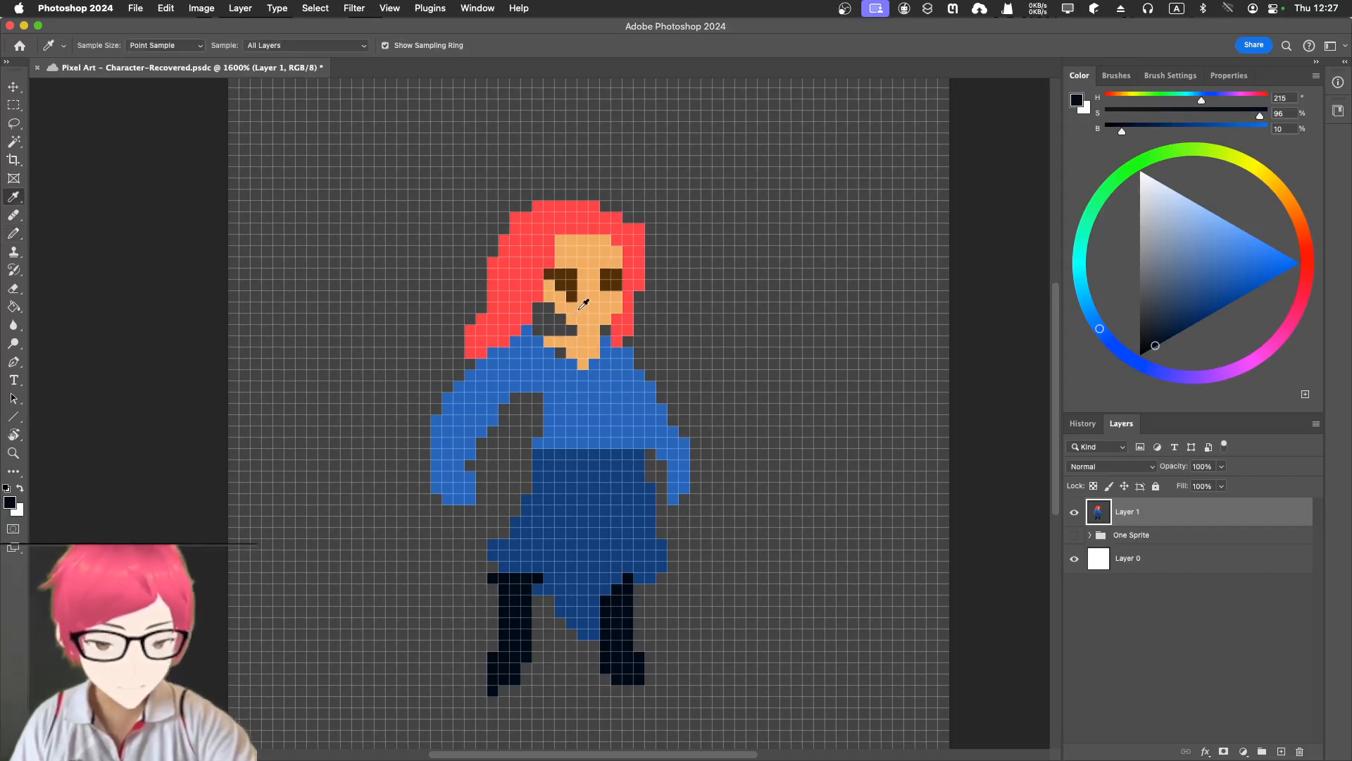
{"action": "left_click", "coordinate": [581, 306]}
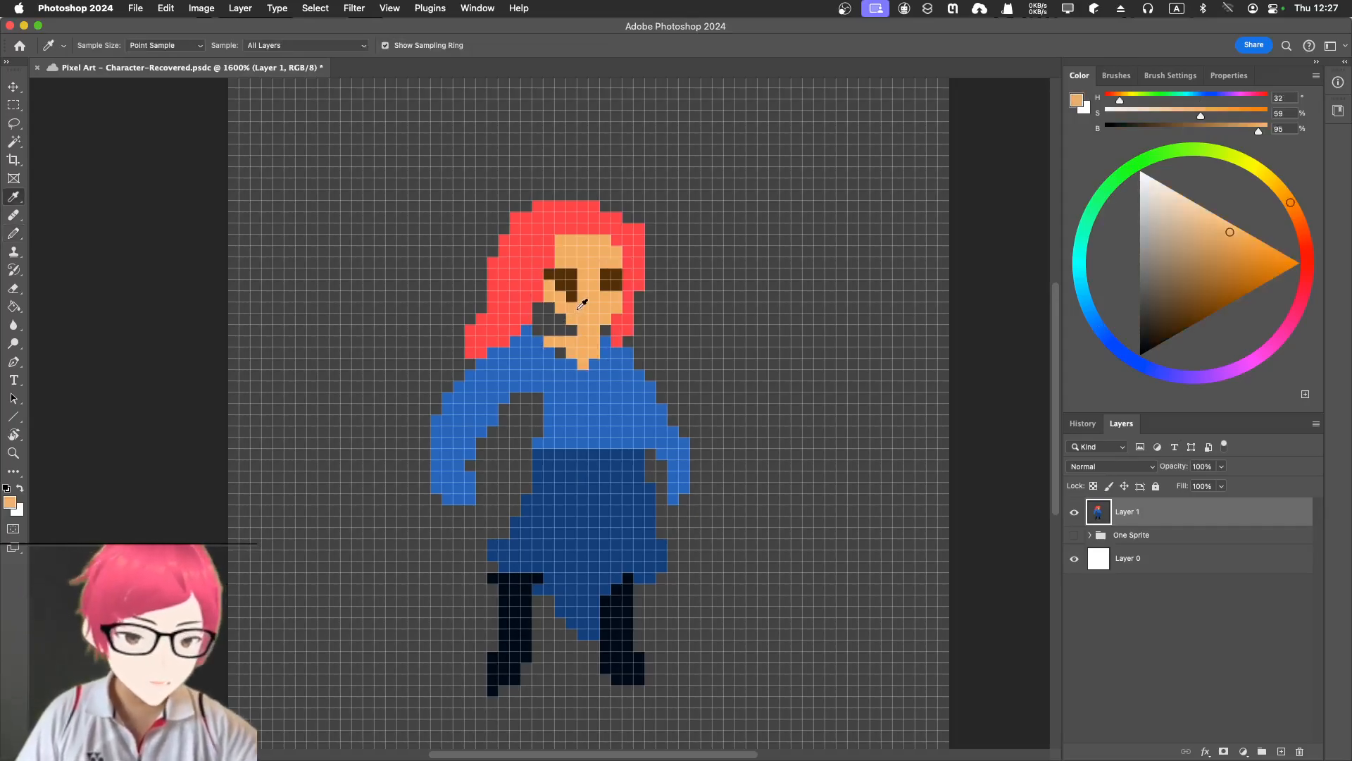
{"action": "left_click", "coordinate": [1281, 750]}
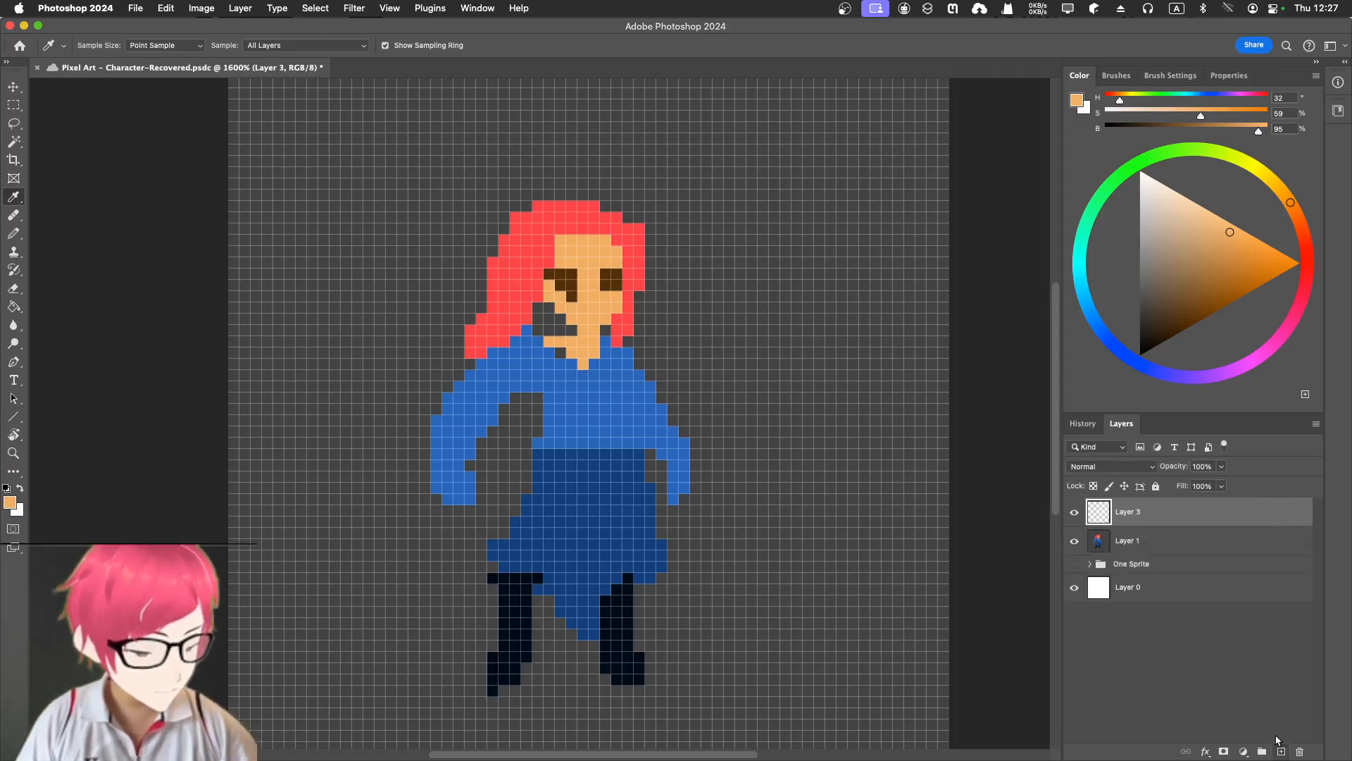
{"action": "left_click", "coordinate": [593, 302]}
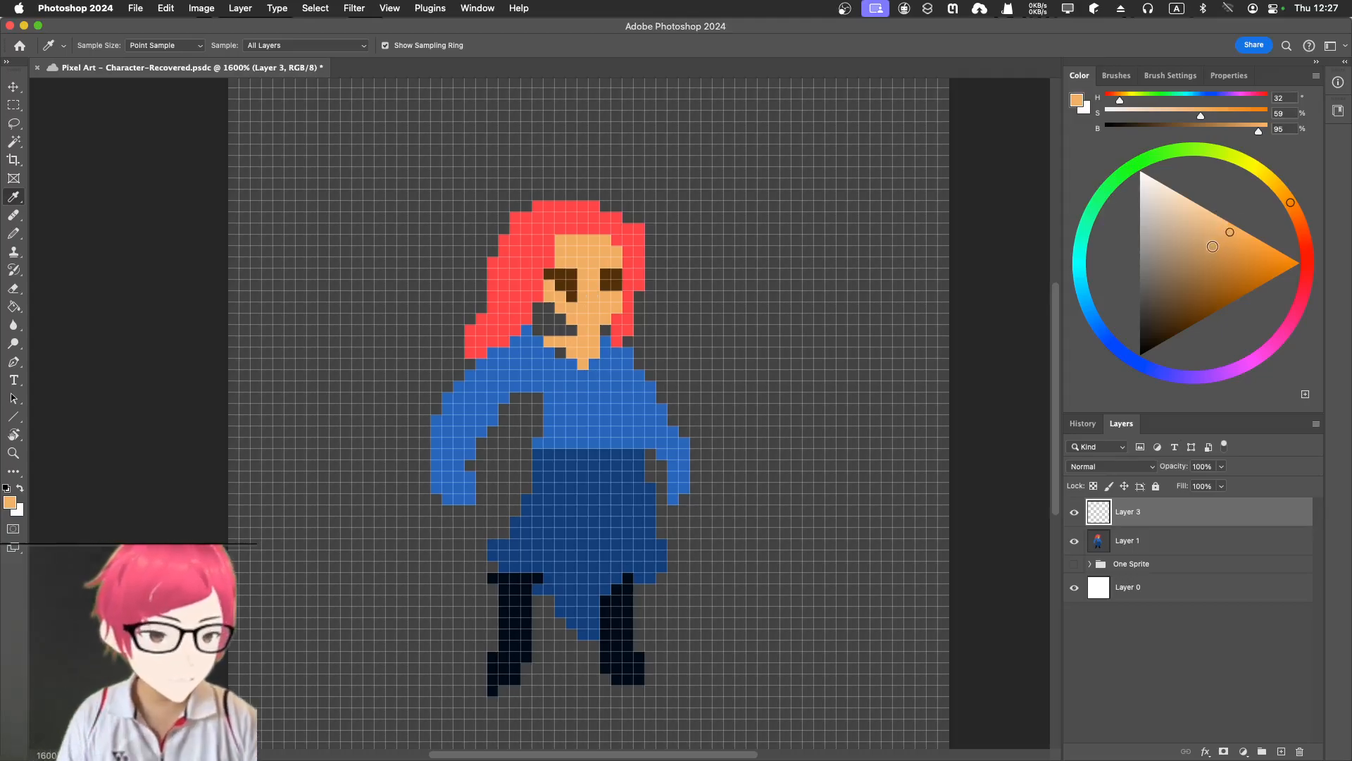
Shade both cheeks, the jaw and the neck in a darker skin tone (H 32°, S 53%, B 74%) with the Pencil tool.
{"action": "left_click_drag", "start_coordinate": [1212, 246], "coordinate": [1200, 252]}
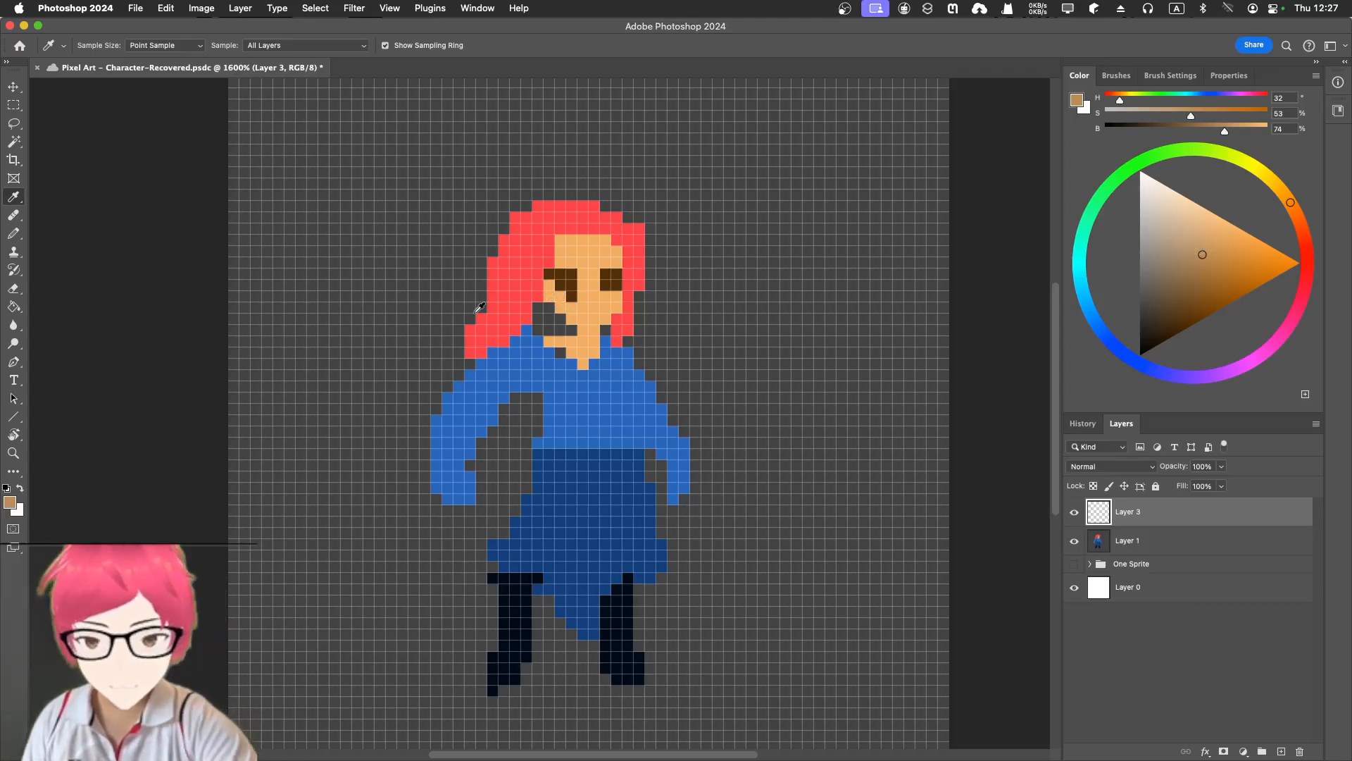
{"action": "left_click", "coordinate": [16, 236]}
{"action": "right_click", "coordinate": [15, 237]}
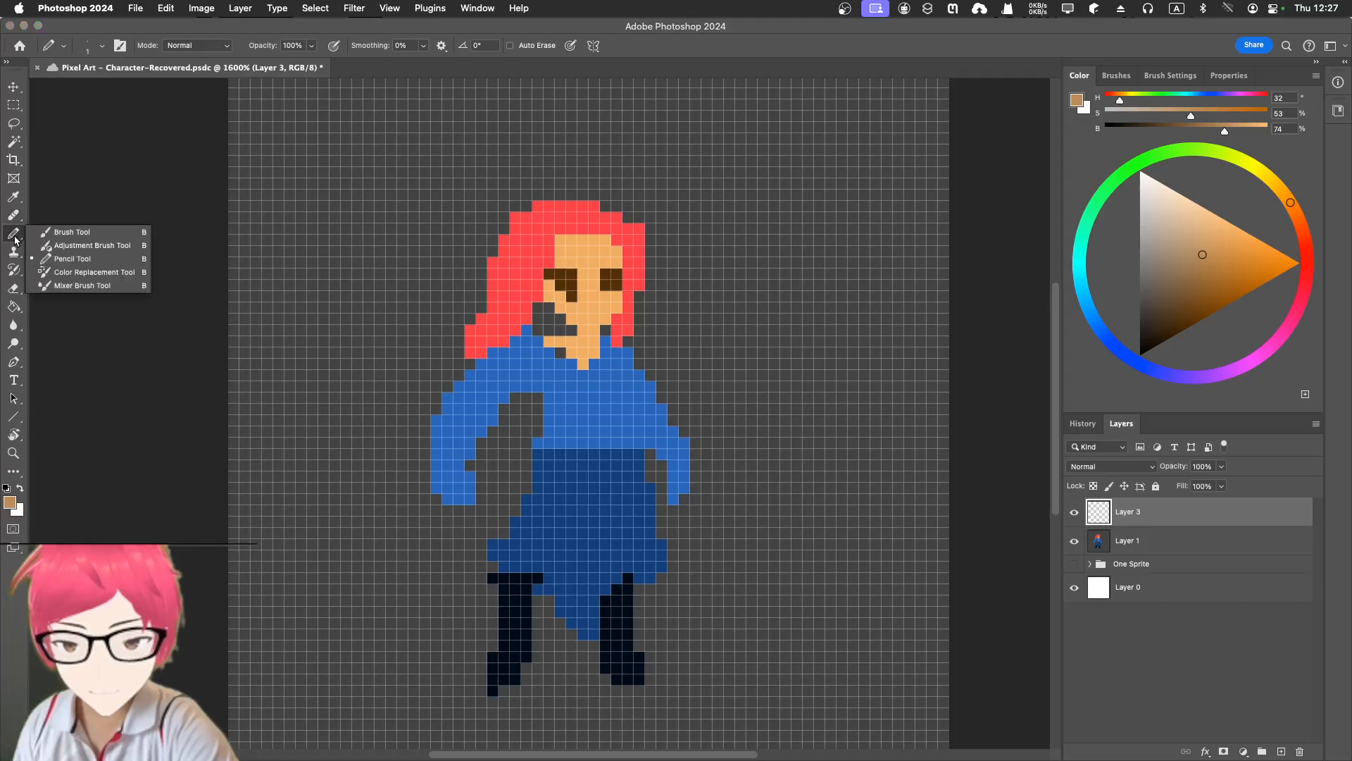
{"action": "left_click", "coordinate": [57, 258]}
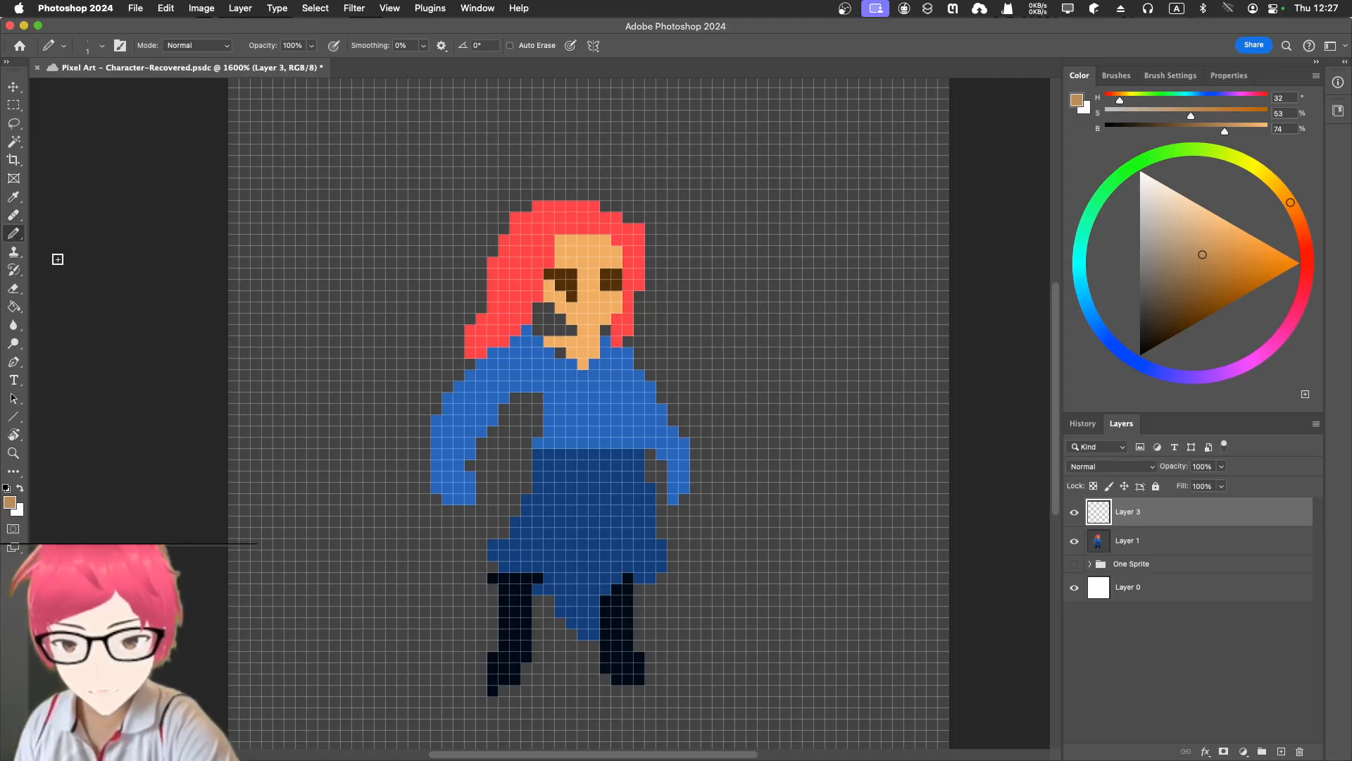
{"action": "left_click", "coordinate": [557, 315]}
{"action": "left_click", "coordinate": [551, 307]}
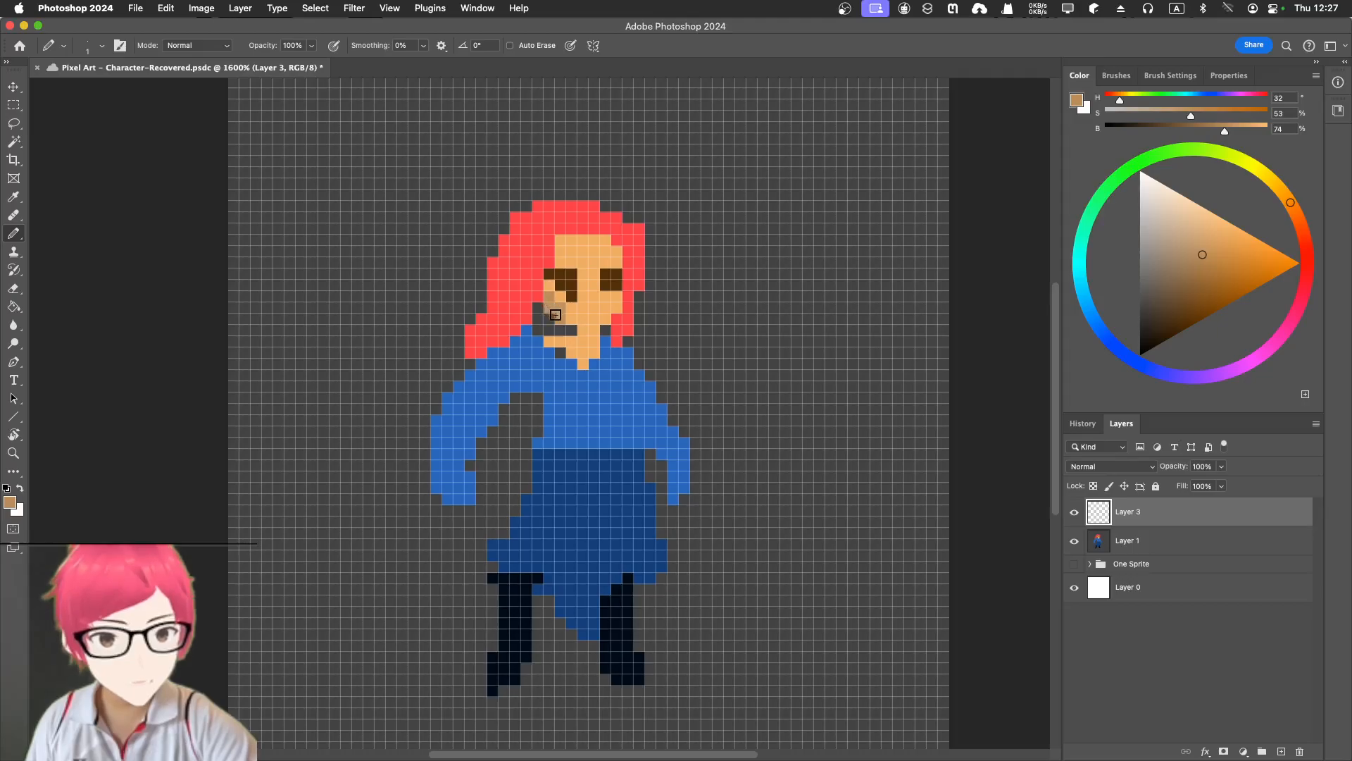
{"action": "left_click", "coordinate": [569, 320]}
{"action": "left_click", "coordinate": [574, 329]}
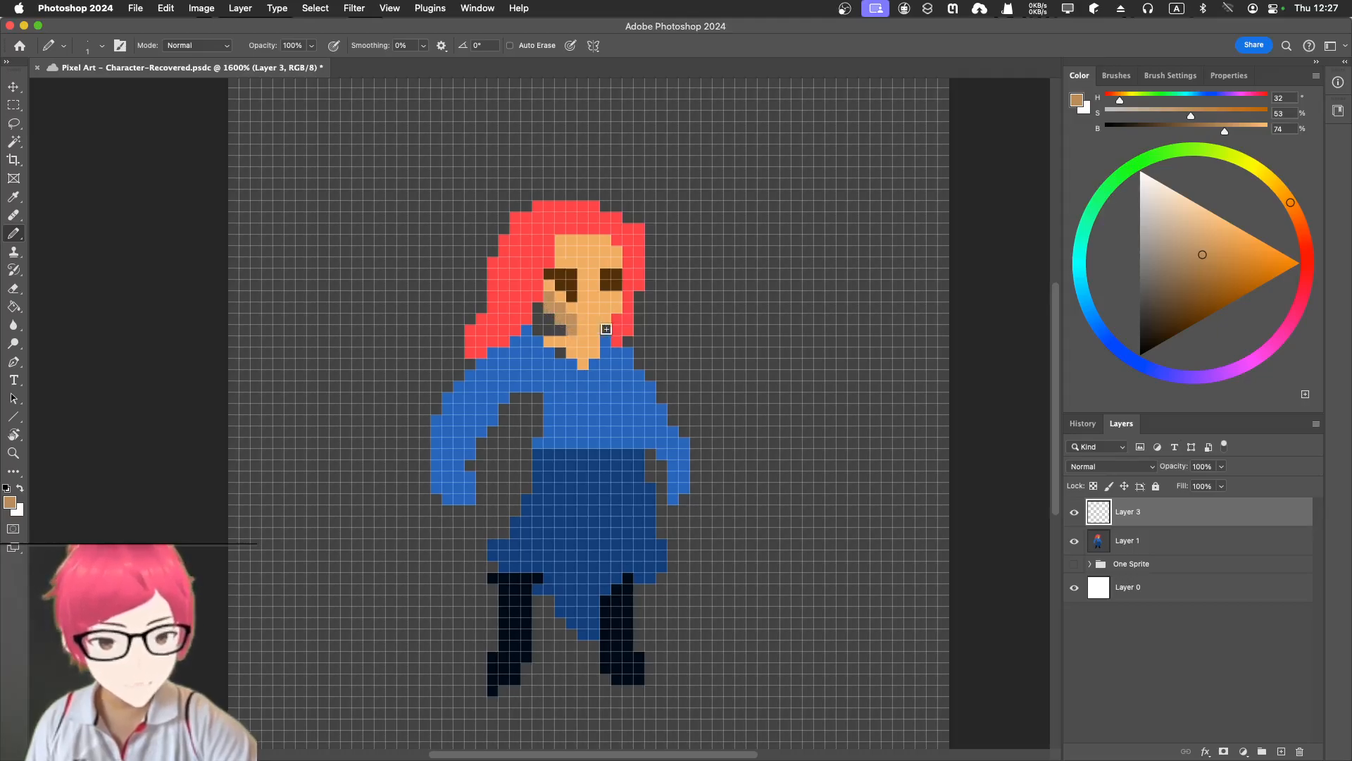
{"action": "left_click_drag", "start_coordinate": [606, 330], "coordinate": [626, 308]}
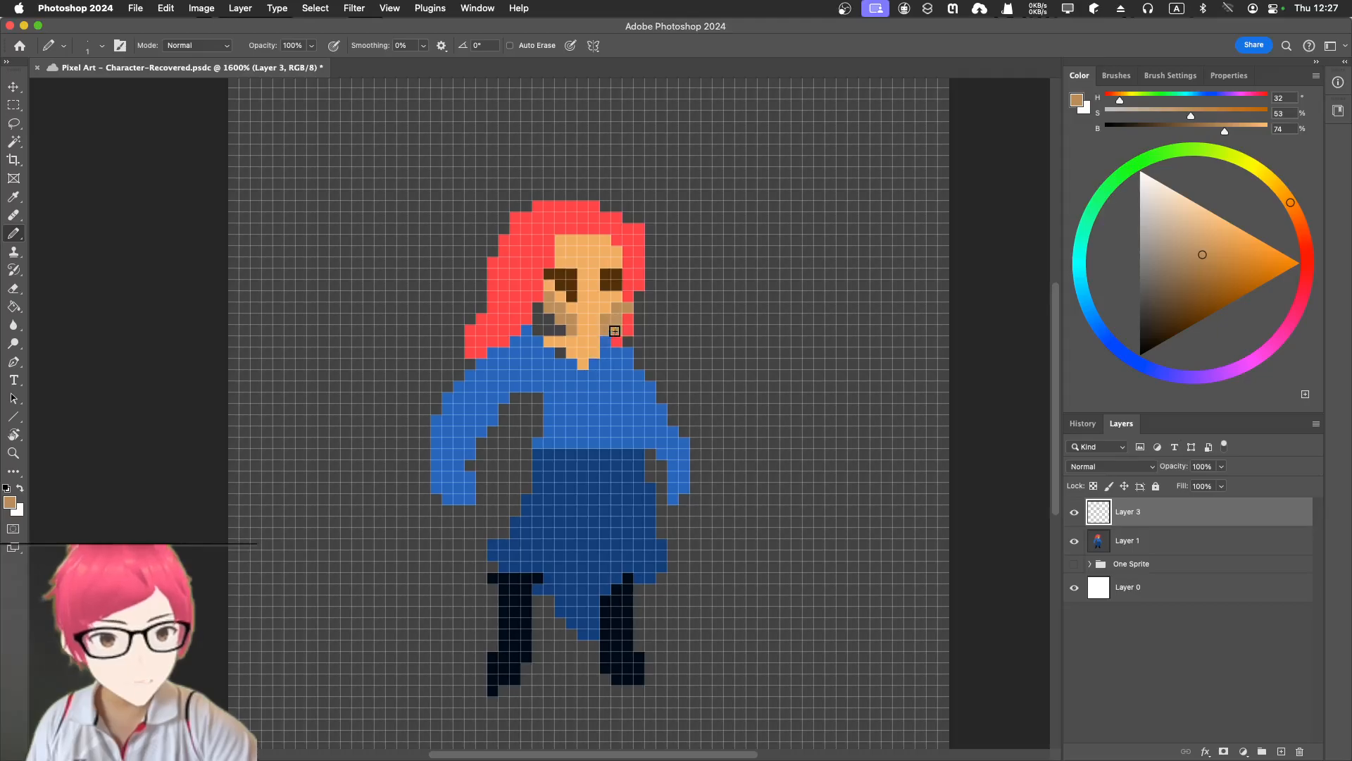
{"action": "left_click_drag", "start_coordinate": [552, 348], "coordinate": [586, 360]}
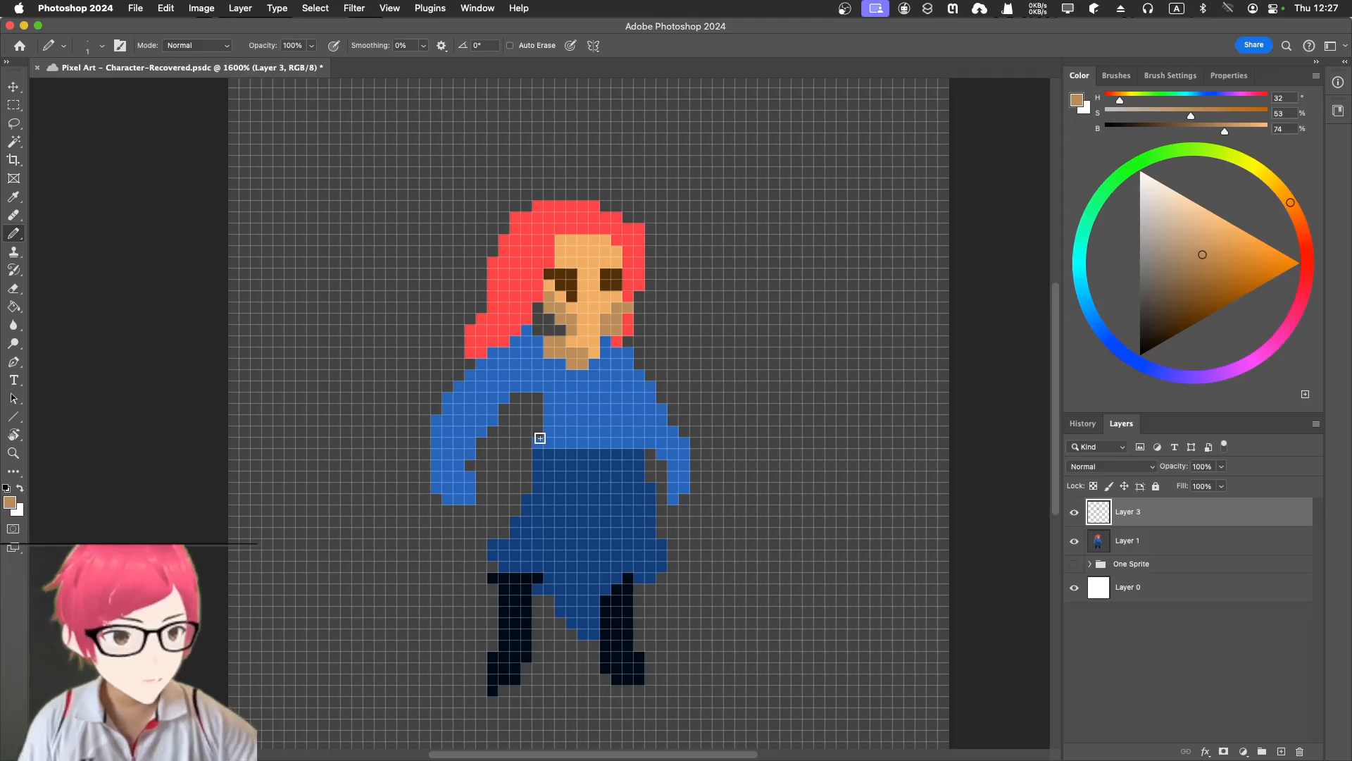
Fill the gap between the hair and the jaw with brown shadow pixels (H 32°, S 58%, B 42% and H 32°, S 66%, B 26%).
{"action": "left_click", "coordinate": [1181, 301]}
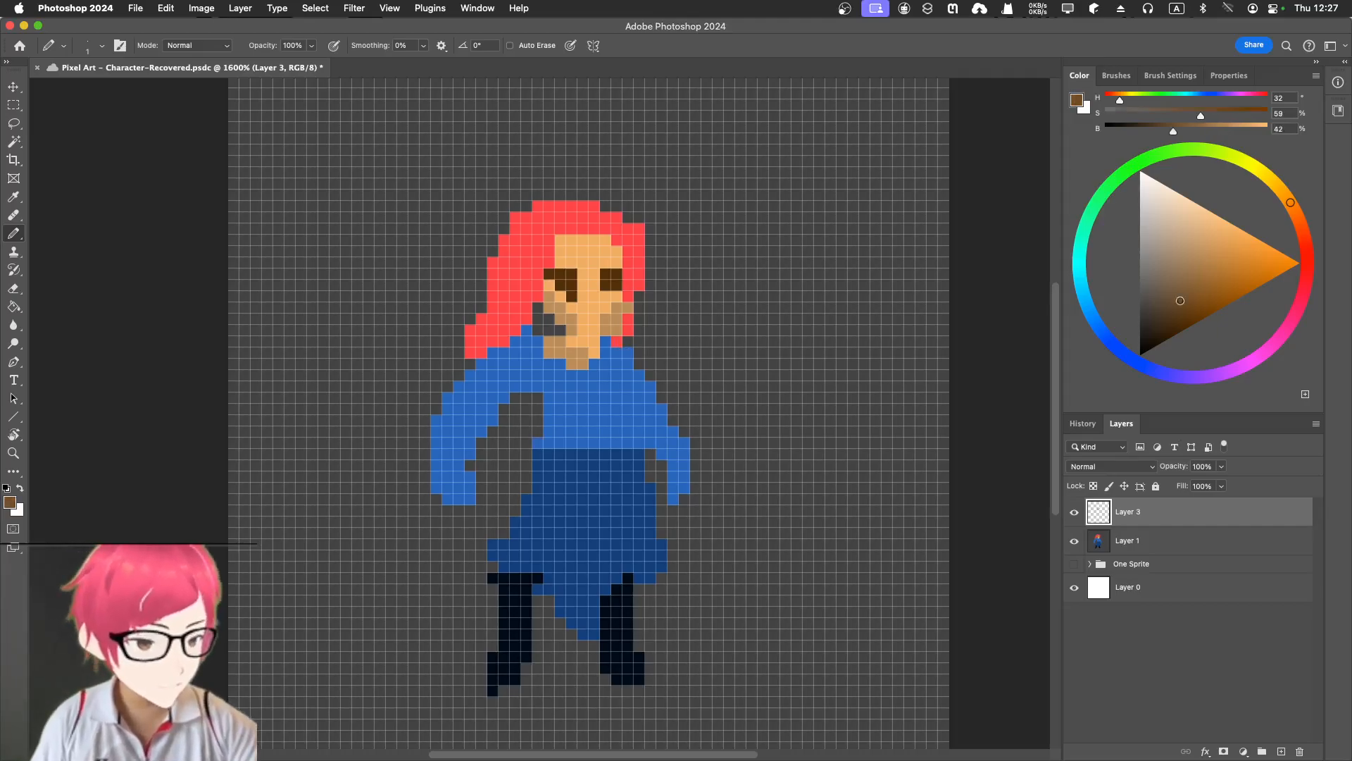
{"action": "mouse_move", "coordinate": [541, 311]}
{"action": "left_mouse_down"}
{"action": "mouse_move", "coordinate": [558, 328]}
{"action": "mouse_move", "coordinate": [549, 341]}
{"action": "left_mouse_up"}
{"action": "left_click", "coordinate": [1167, 323]}
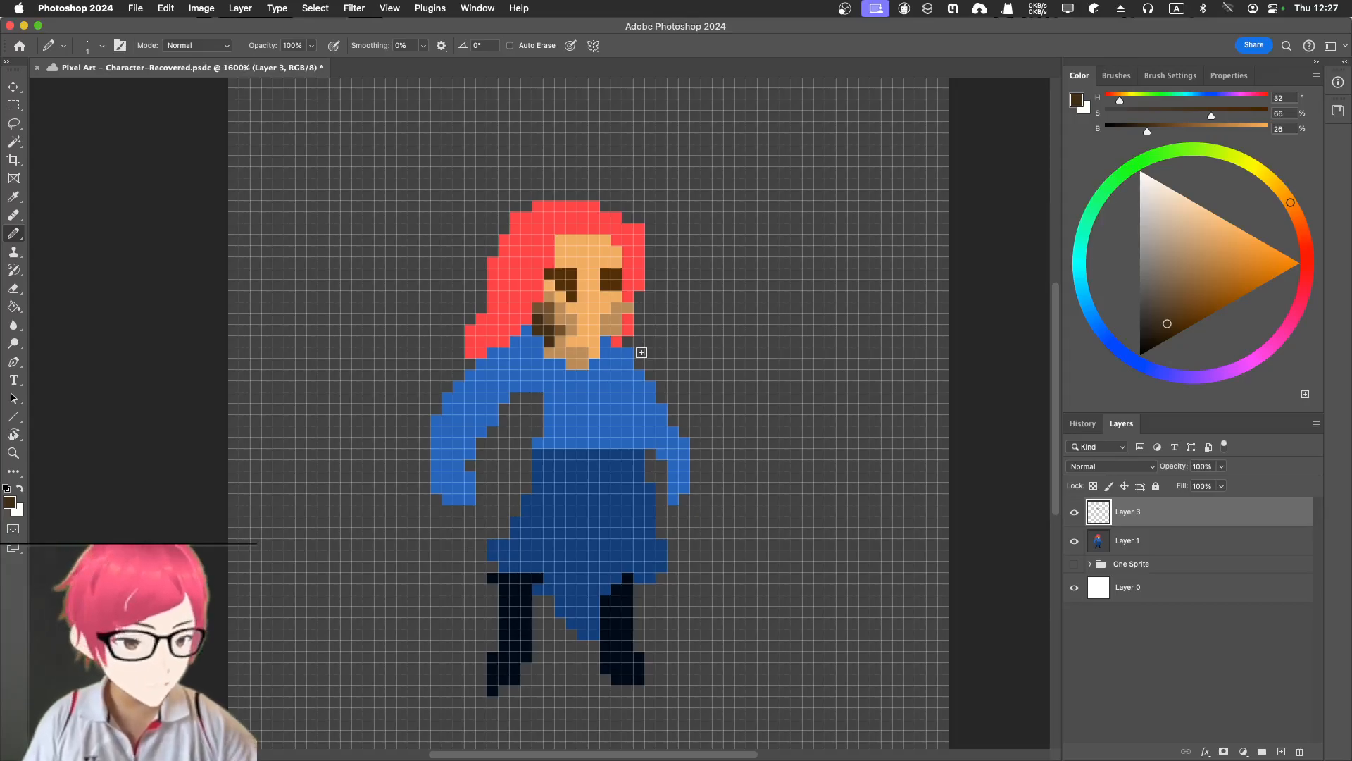
Paint the white of the larger eye in pale beige (H 32°, S 16%, B 88%) with one shadow pixel (H 32°, S 28%, B 69%).
{"action": "left_click_drag", "start_coordinate": [1167, 237], "coordinate": [1163, 206]}
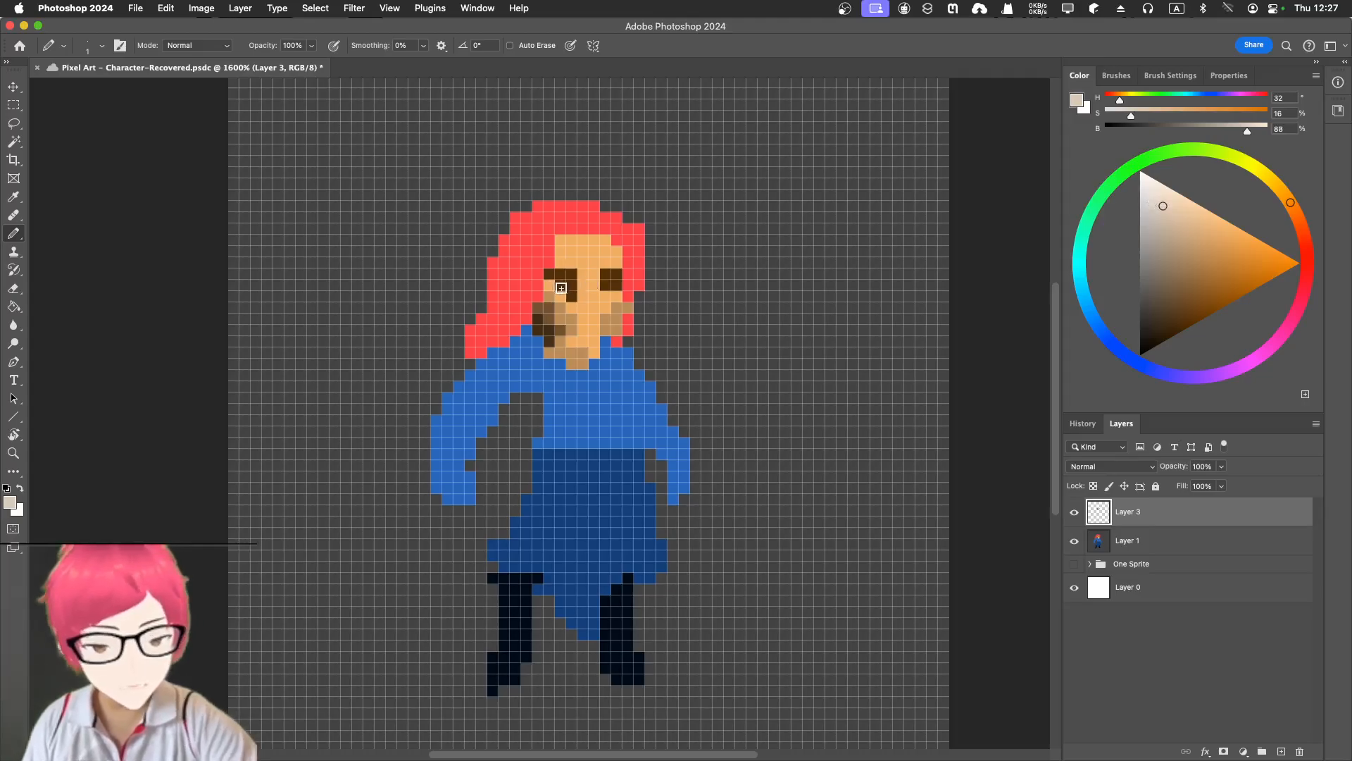
{"action": "left_click_drag", "start_coordinate": [553, 289], "coordinate": [560, 293]}
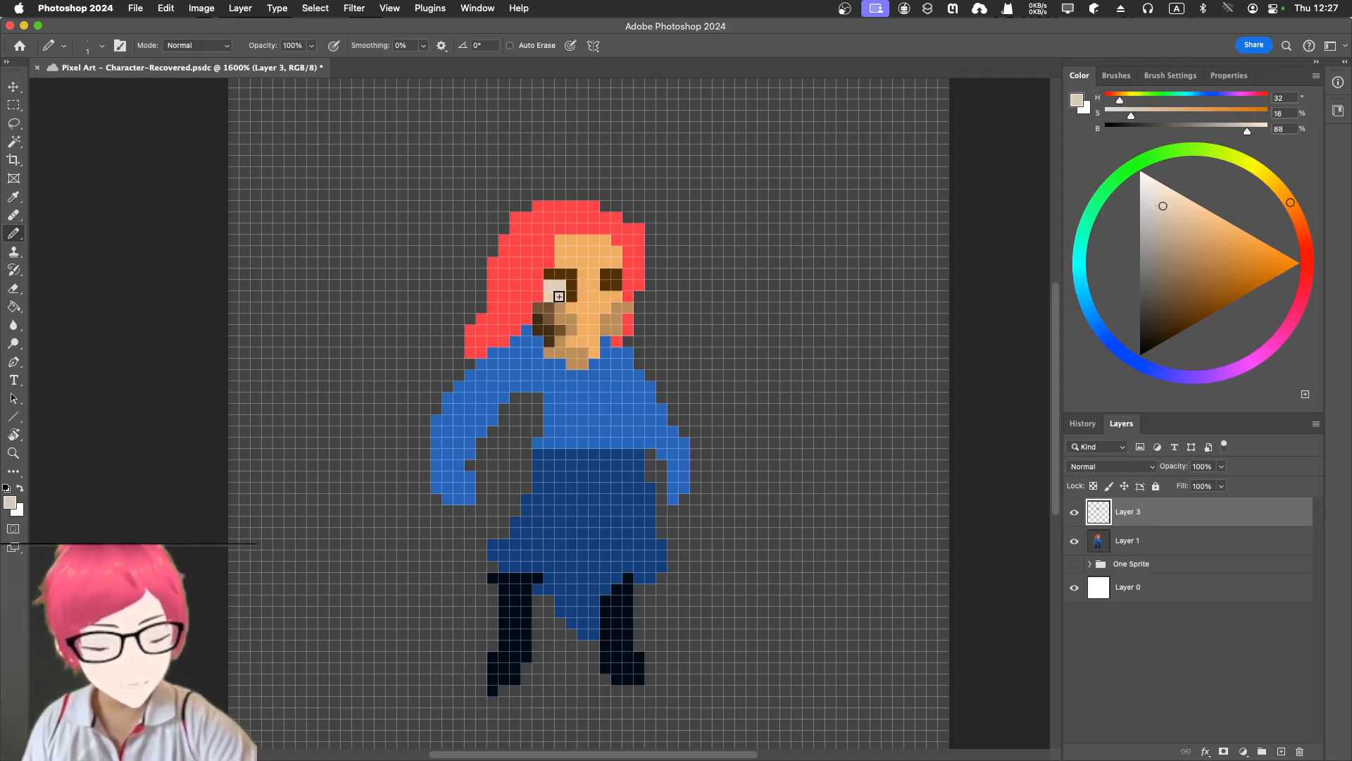
{"action": "left_click_drag", "start_coordinate": [1166, 235], "coordinate": [1170, 246]}
{"action": "left_click", "coordinate": [561, 284]}
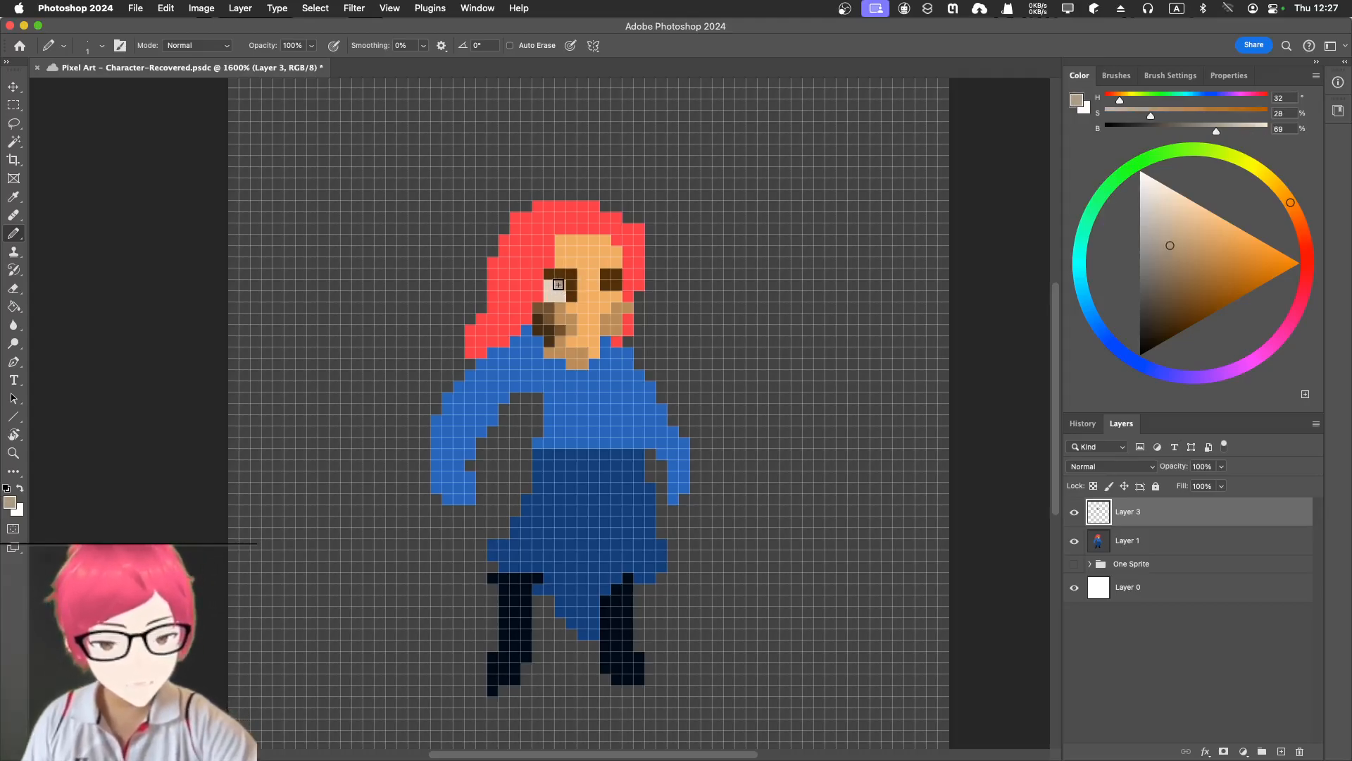
Darken parts of both eyes with very dark brown pixels (H 32°, S 62%, B 22%).
{"action": "left_click_drag", "start_coordinate": [1171, 250], "coordinate": [1160, 326]}
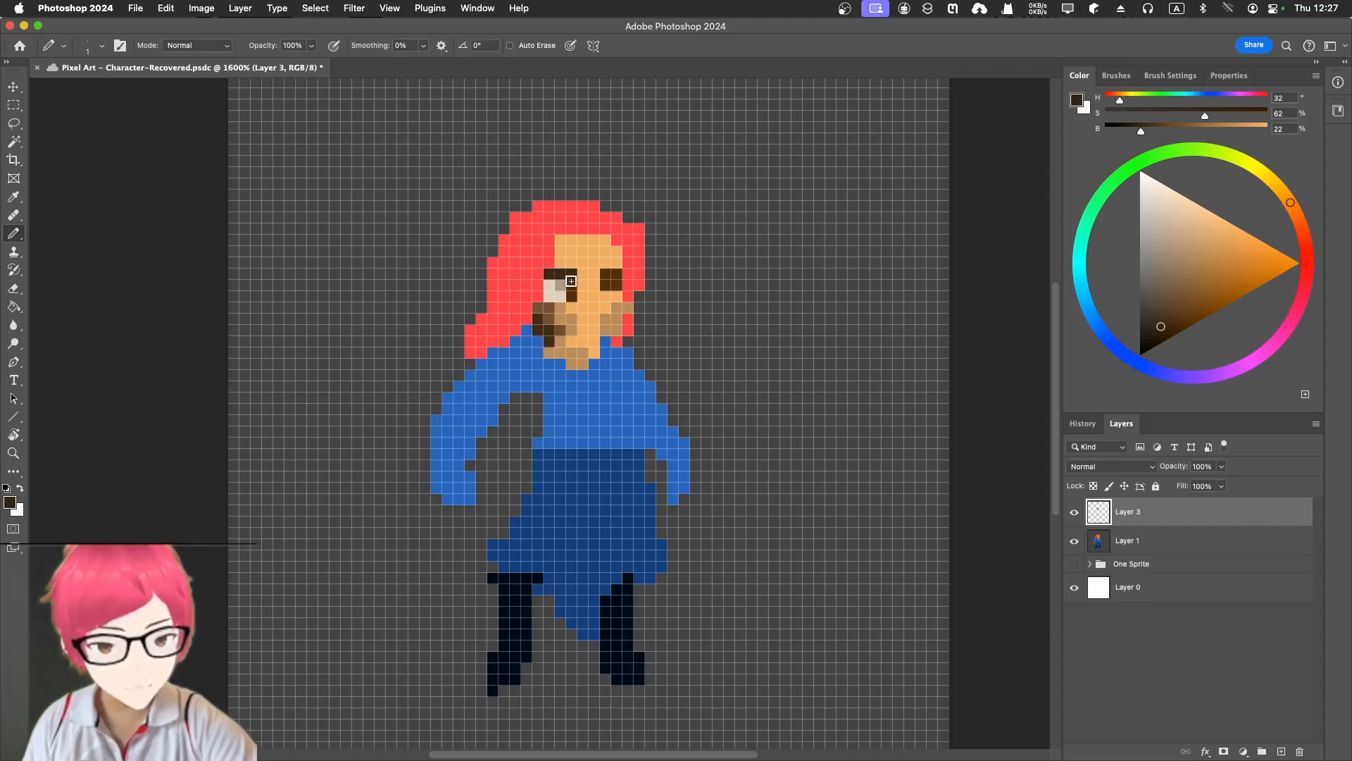
{"action": "left_click", "coordinate": [571, 281]}
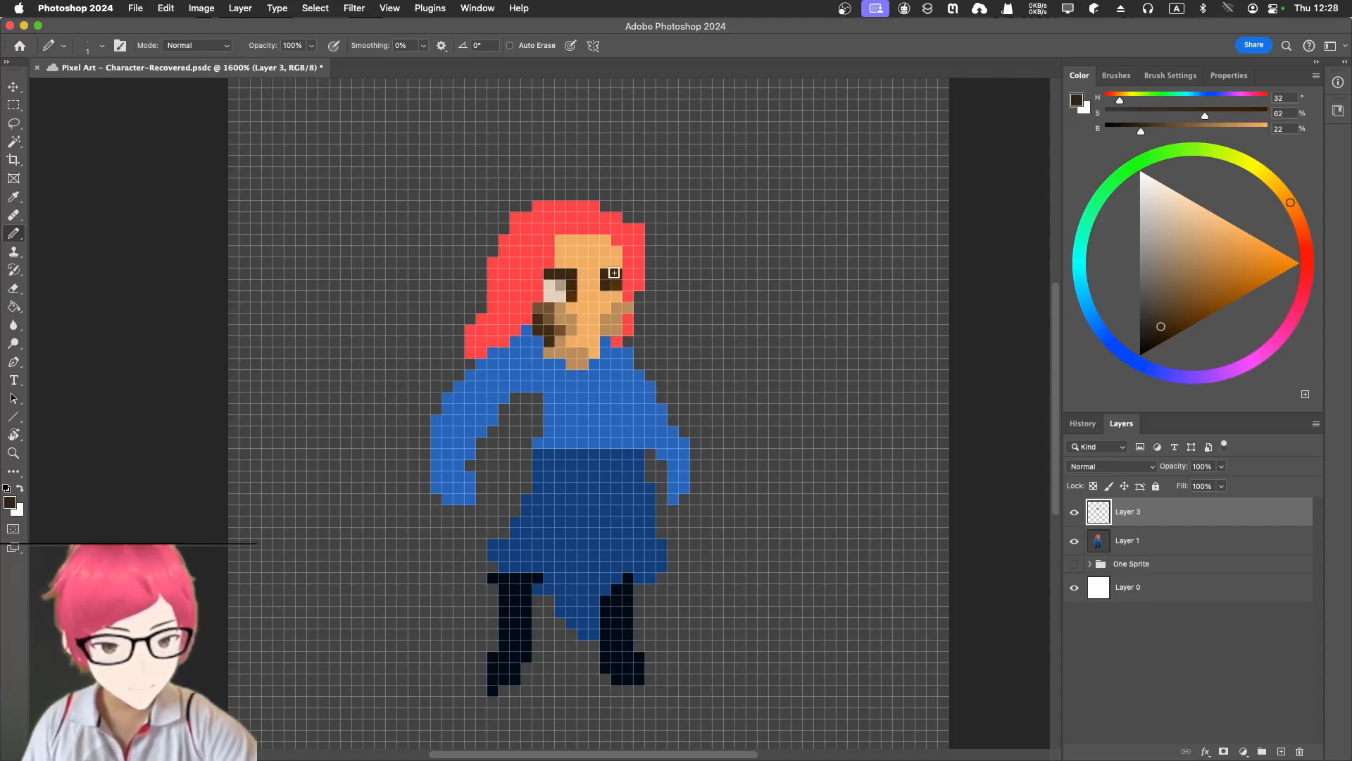
{"action": "left_click", "coordinate": [601, 296]}
{"action": "left_click_drag", "start_coordinate": [611, 272], "coordinate": [619, 279]}
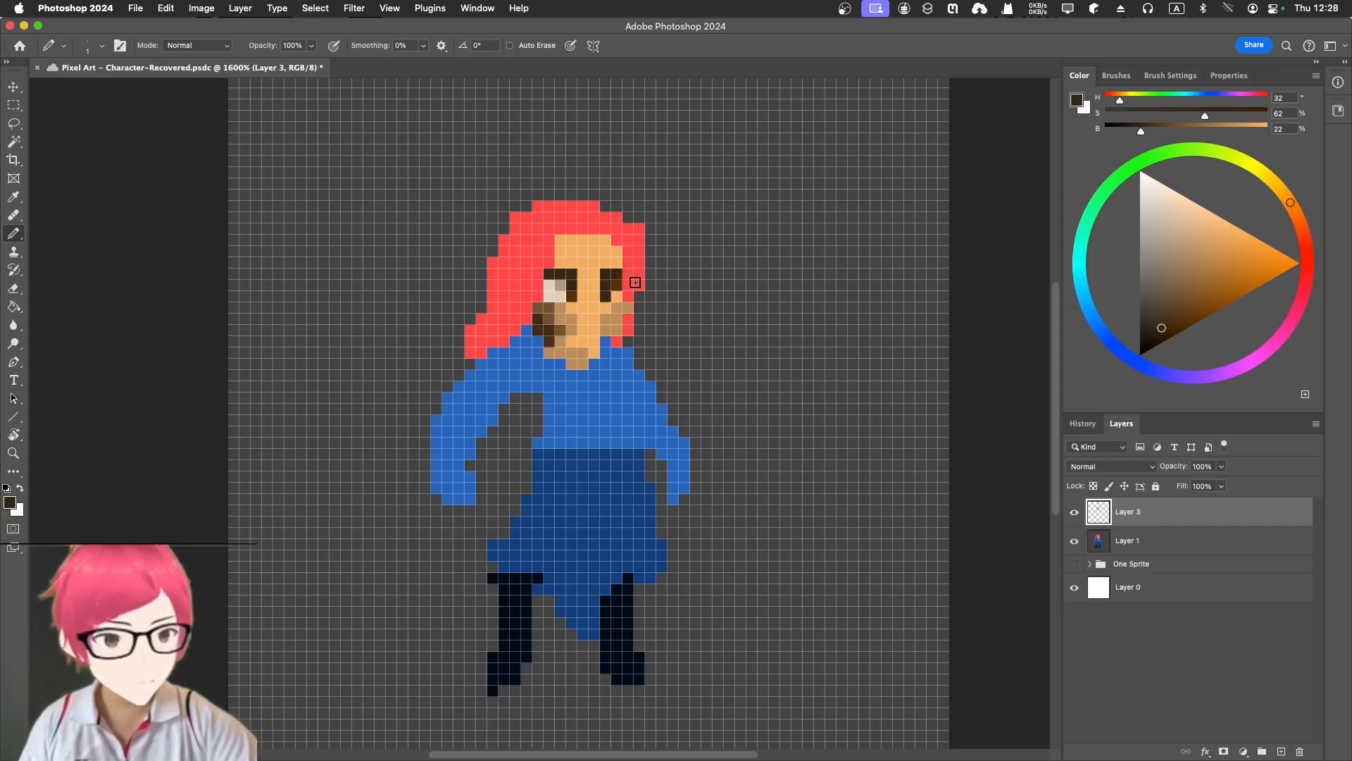
Sample the light orange skin tone from the face again and save the document.
{"action": "key", "text": "i"}
{"action": "left_click", "coordinate": [589, 310]}
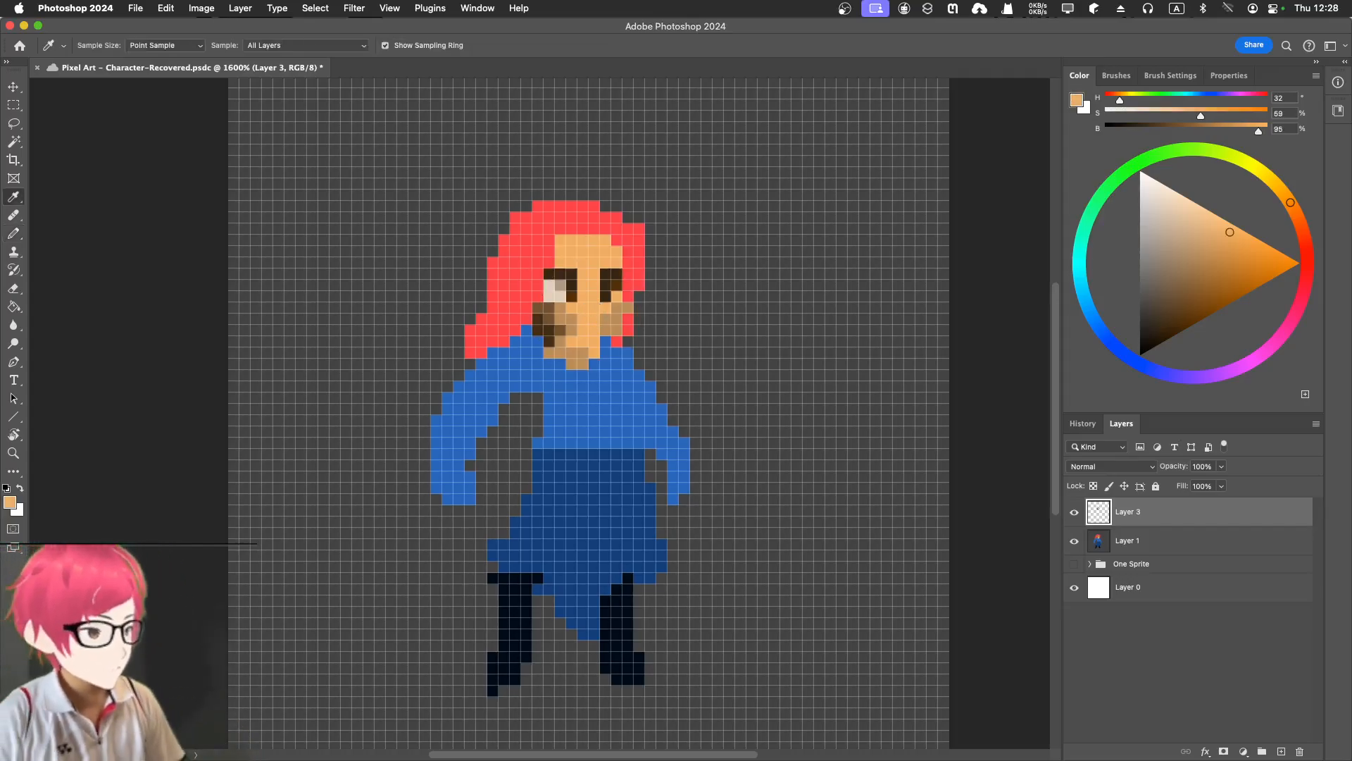
{"action": "key", "text": "super+s"}
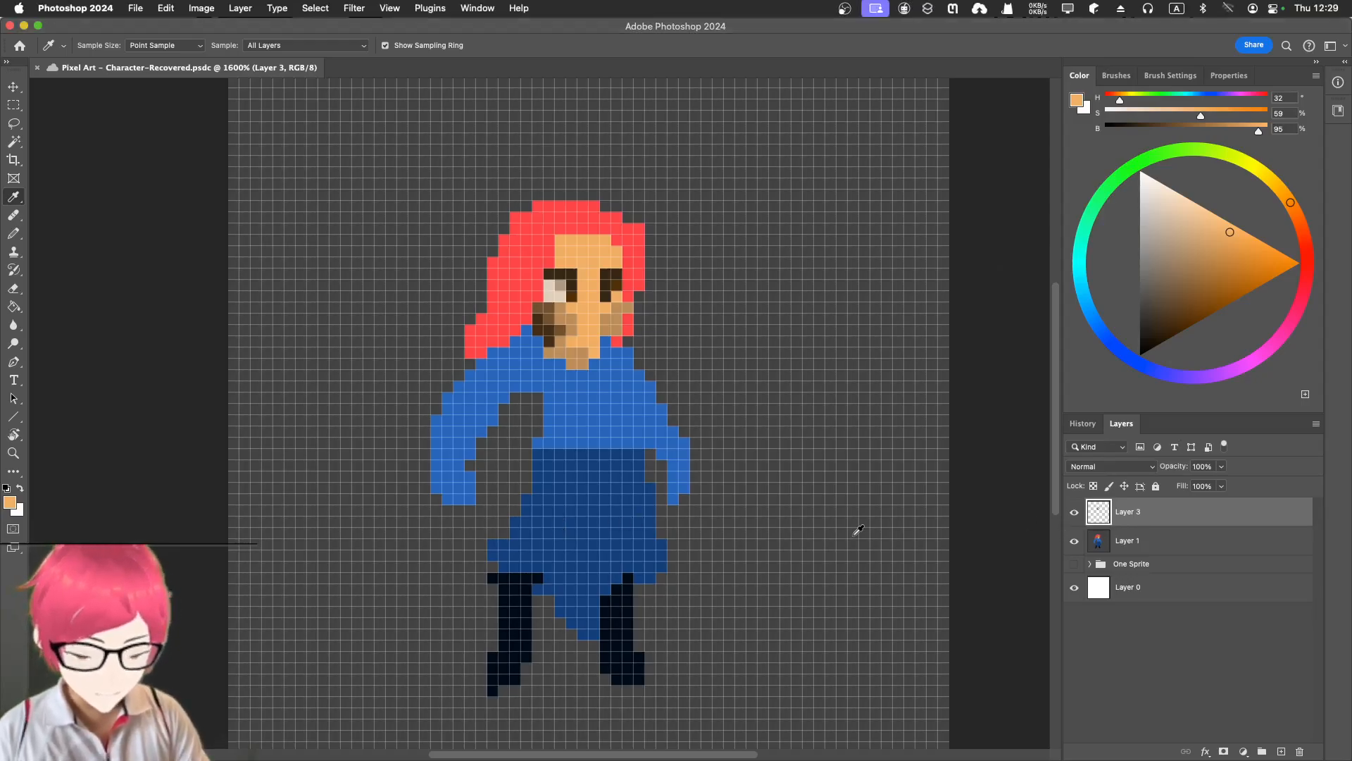
Shade both side edges and the pointed hem of the skirt in a deeper navy (H 215°, S 99%, B 27%).
{"action": "left_click", "coordinate": [543, 497]}
{"action": "key", "text": "b"}
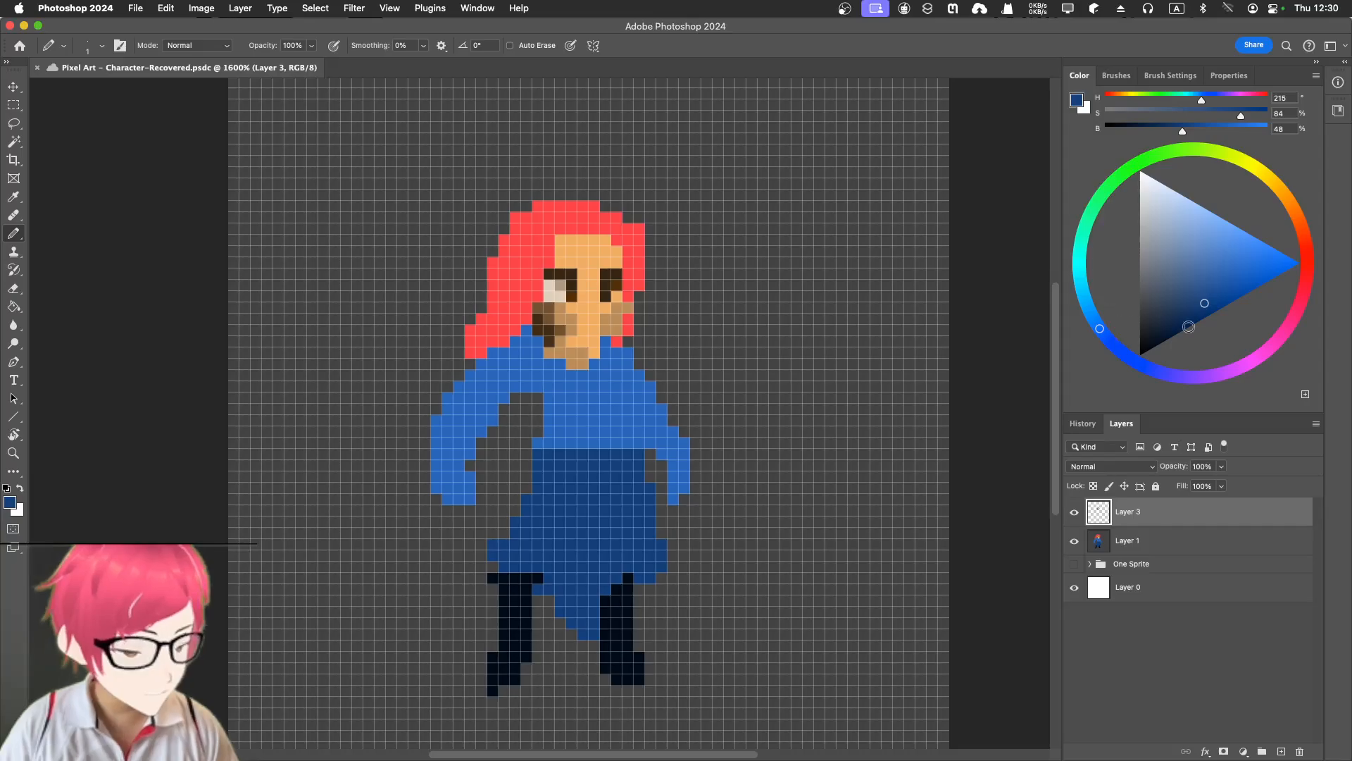
{"action": "left_click", "coordinate": [1183, 329]}
{"action": "mouse_move", "coordinate": [525, 466]}
{"action": "left_mouse_down"}
{"action": "mouse_move", "coordinate": [459, 619]}
{"action": "mouse_move", "coordinate": [481, 596]}
{"action": "mouse_move", "coordinate": [476, 611]}
{"action": "mouse_move", "coordinate": [547, 598]}
{"action": "mouse_move", "coordinate": [578, 633]}
{"action": "left_mouse_up"}
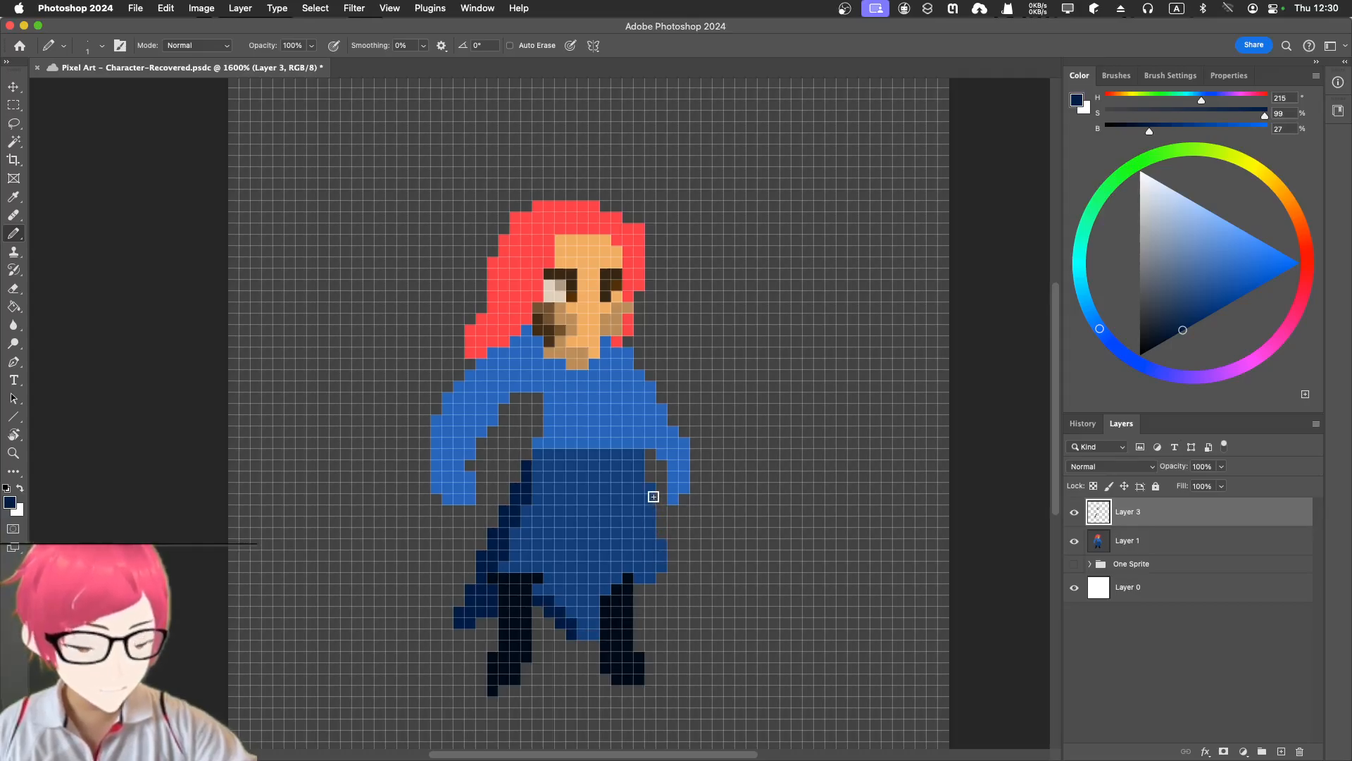
{"action": "left_click_drag", "start_coordinate": [656, 492], "coordinate": [654, 556]}
{"action": "left_click_drag", "start_coordinate": [640, 465], "coordinate": [648, 582]}
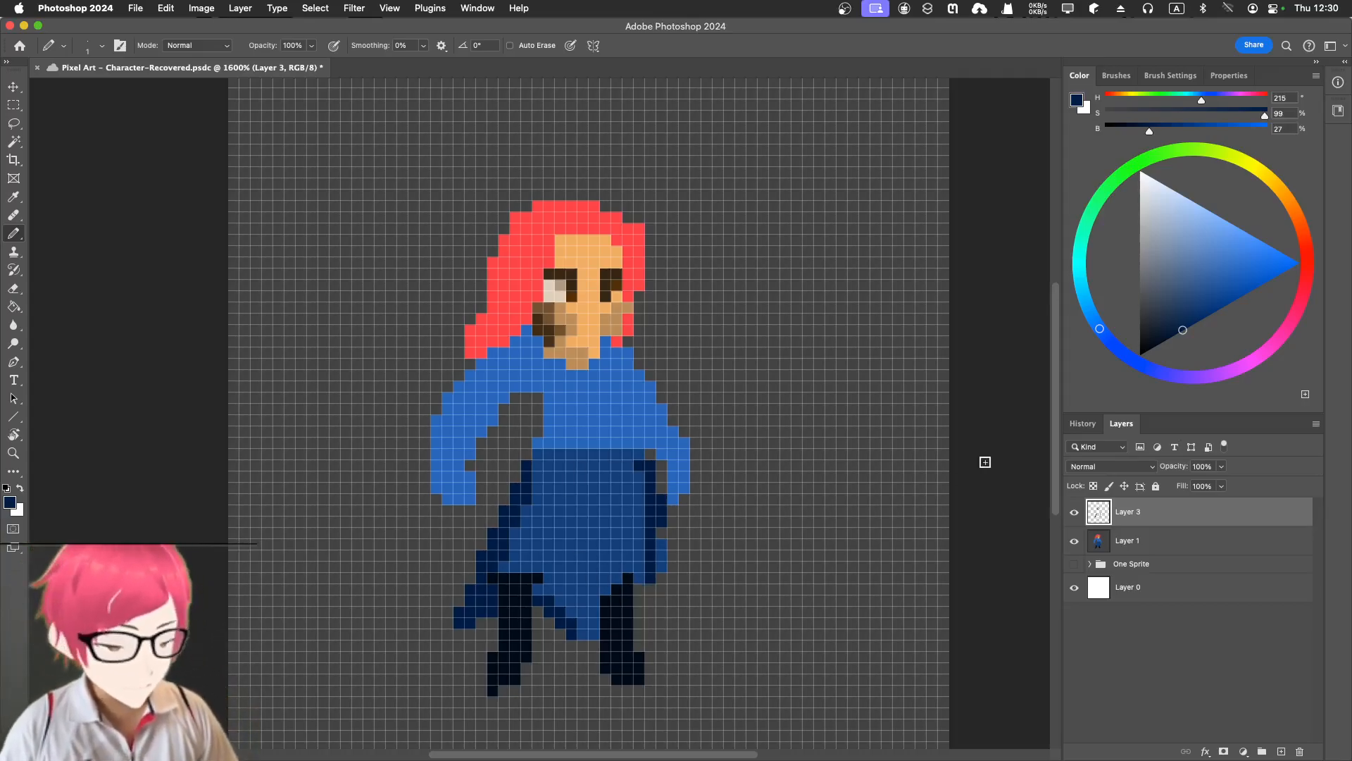
Paint a muted blue waistband (H 215°, S 40%, B 43%) across the top of the skirt.
{"action": "left_click_drag", "start_coordinate": [1174, 298], "coordinate": [1167, 291]}
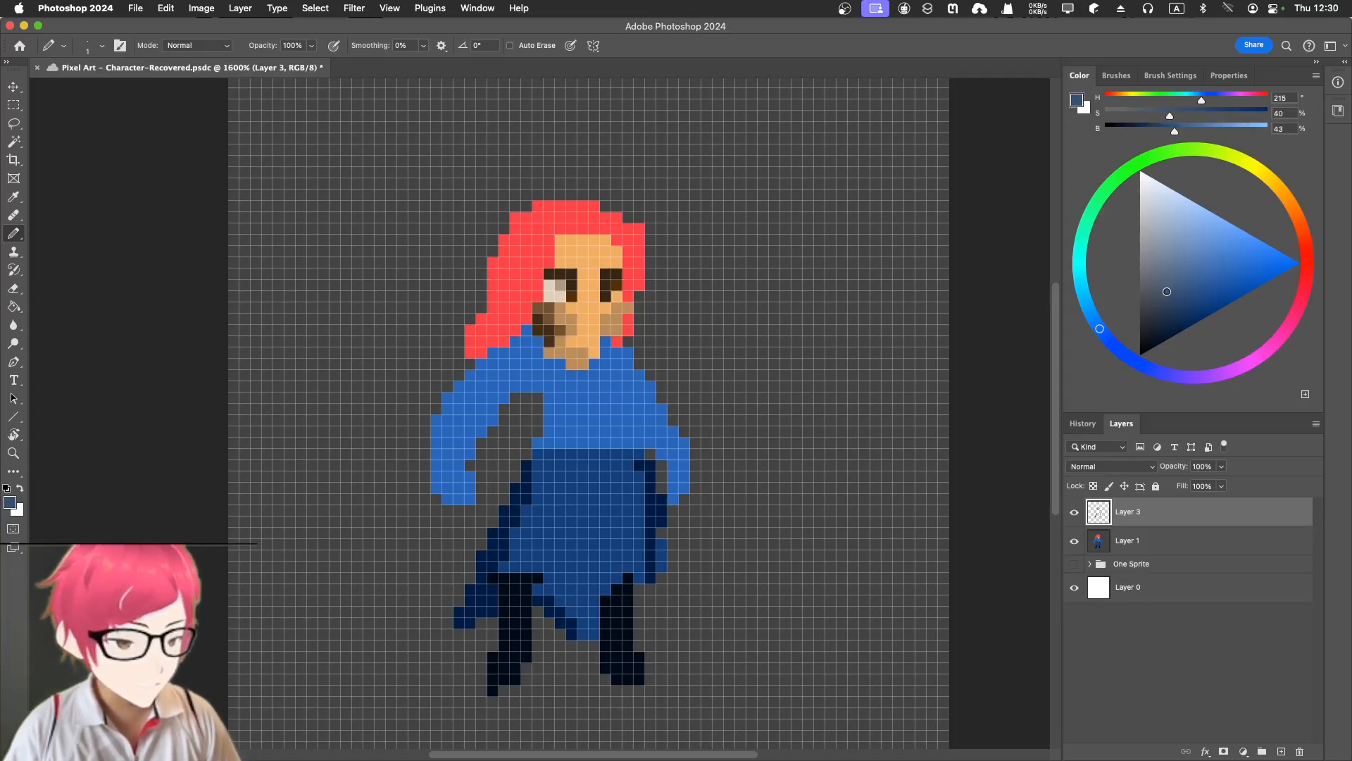
{"action": "mouse_move", "coordinate": [534, 471]}
{"action": "left_mouse_down"}
{"action": "mouse_move", "coordinate": [585, 465]}
{"action": "mouse_move", "coordinate": [561, 484]}
{"action": "mouse_move", "coordinate": [604, 467]}
{"action": "mouse_move", "coordinate": [586, 479]}
{"action": "mouse_move", "coordinate": [554, 454]}
{"action": "mouse_move", "coordinate": [639, 455]}
{"action": "left_mouse_up"}
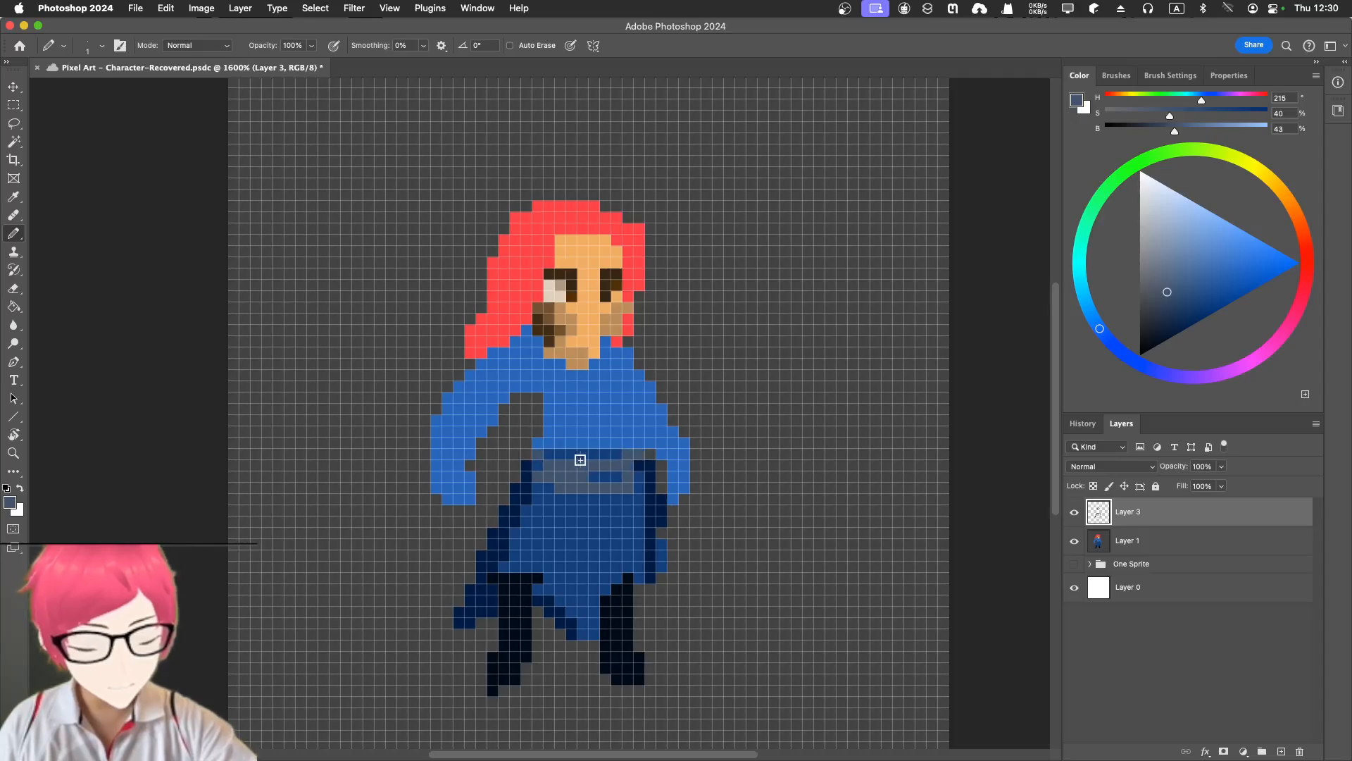
{"action": "left_click_drag", "start_coordinate": [554, 451], "coordinate": [553, 459]}
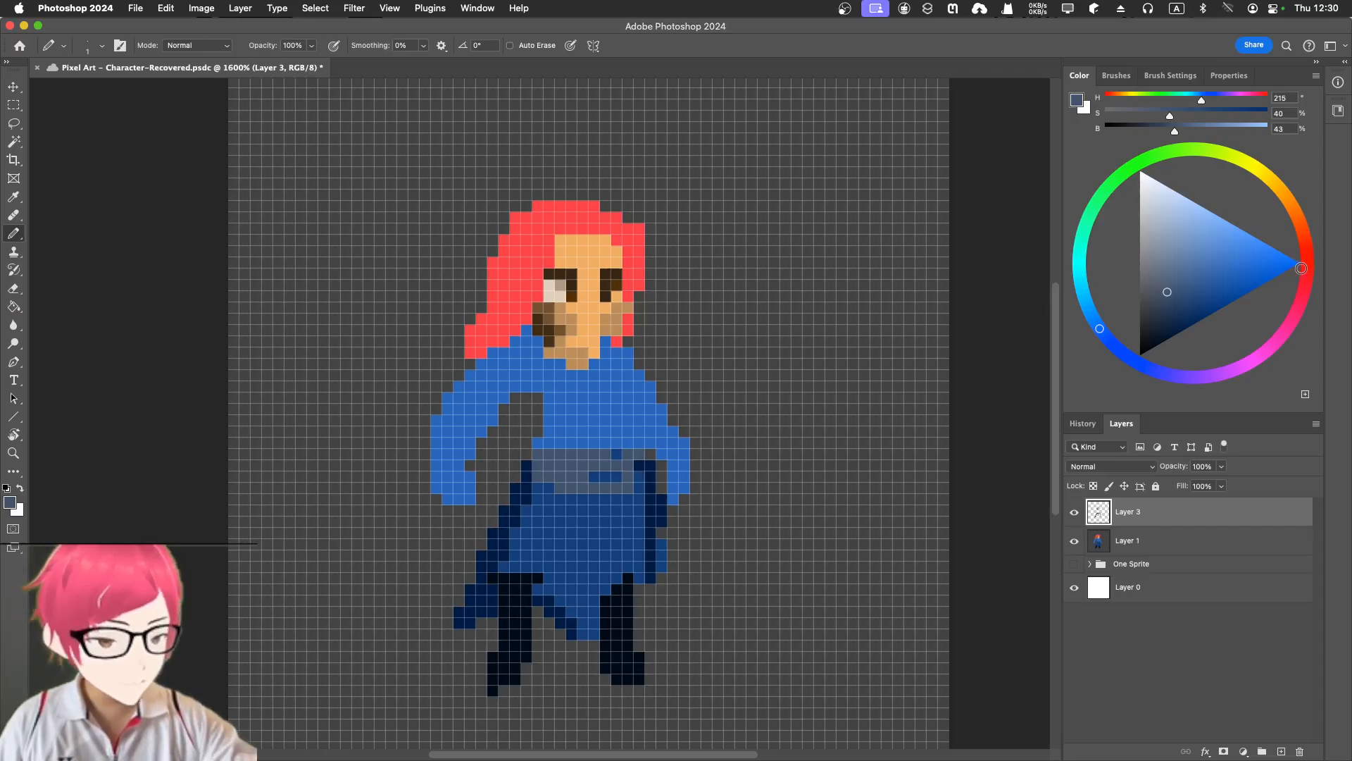
Paint a solid belt across the waist in the hair's red (H 0°, S 72%, B 100%), covering the muted blue waistband.
{"action": "left_click", "coordinate": [527, 240], "text": "alt"}
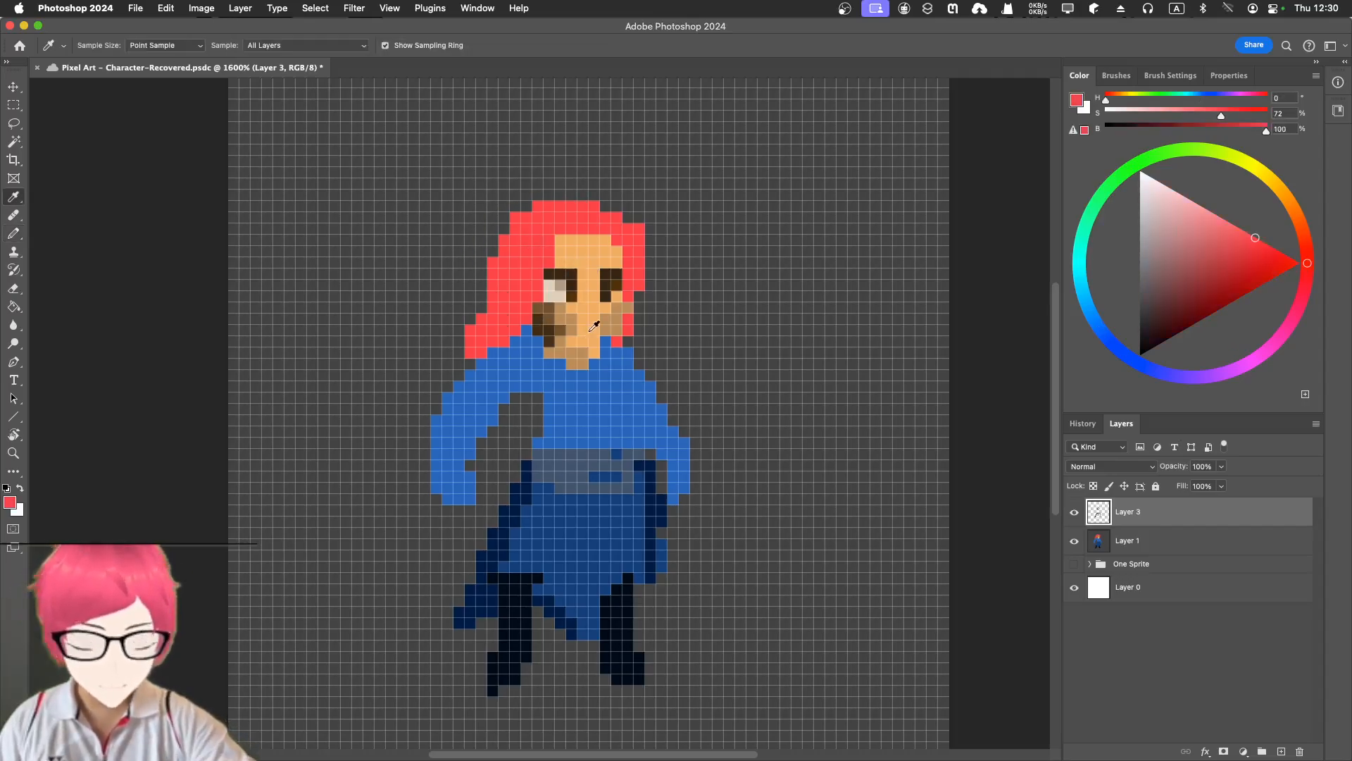
{"action": "mouse_move", "coordinate": [584, 466]}
{"action": "left_mouse_down"}
{"action": "mouse_move", "coordinate": [628, 466]}
{"action": "mouse_move", "coordinate": [627, 480]}
{"action": "left_mouse_up"}
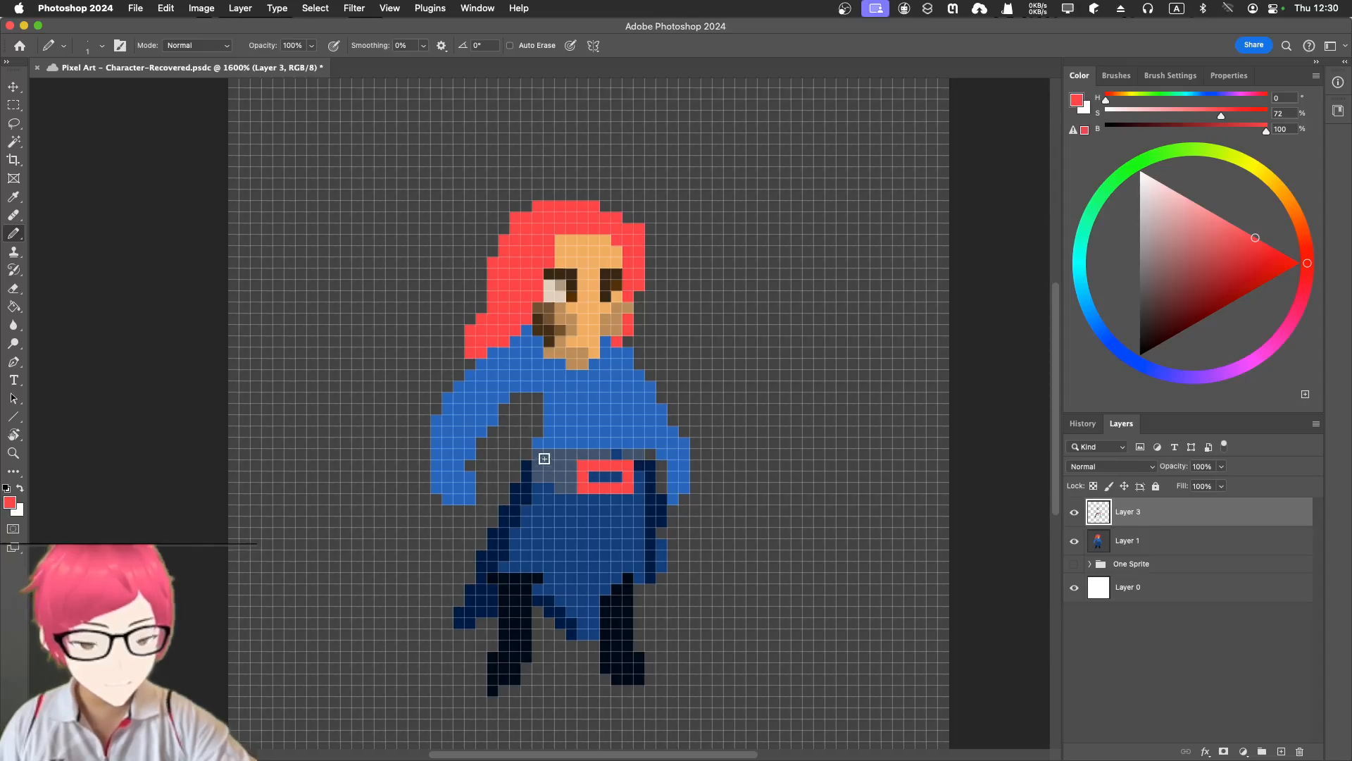
{"action": "mouse_move", "coordinate": [538, 454]}
{"action": "left_mouse_down"}
{"action": "mouse_move", "coordinate": [576, 465]}
{"action": "mouse_move", "coordinate": [576, 483]}
{"action": "left_mouse_up"}
{"action": "left_click", "coordinate": [643, 457]}
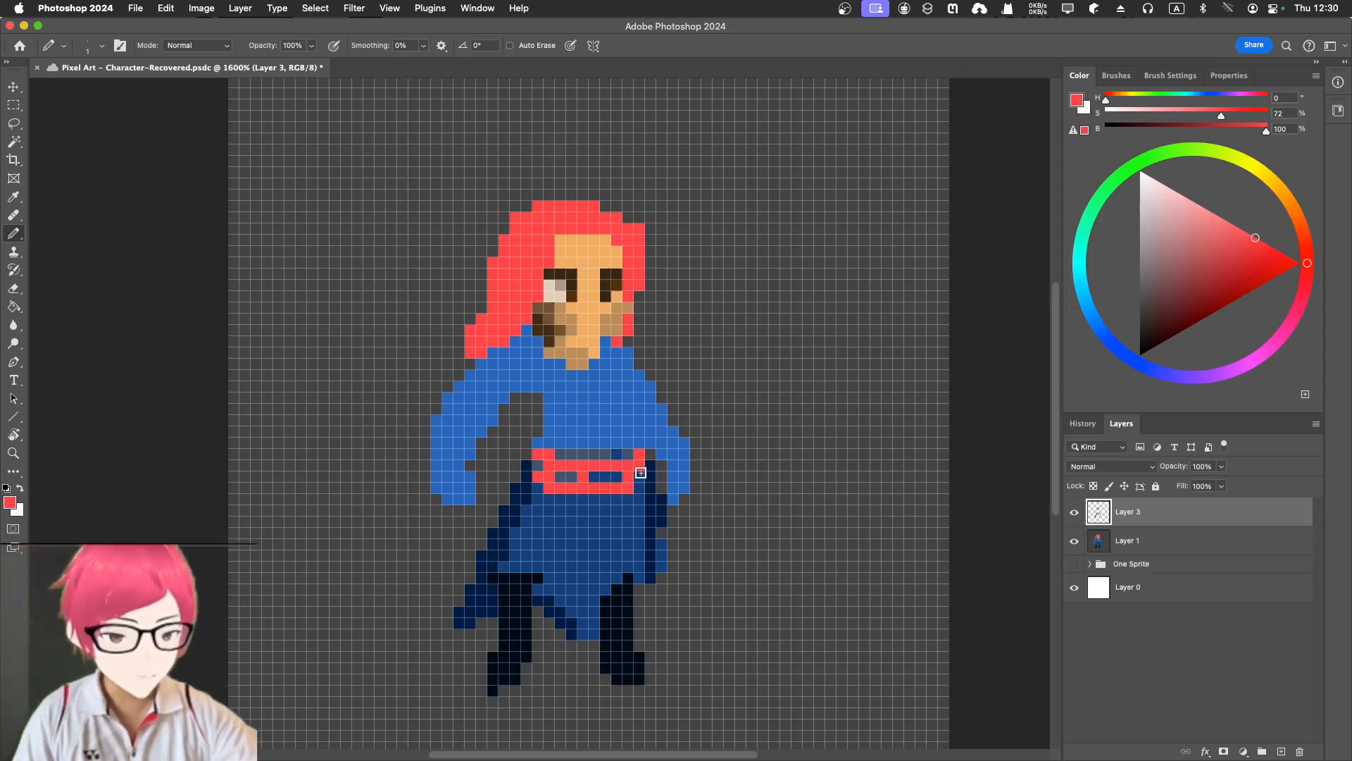
{"action": "left_click_drag", "start_coordinate": [639, 475], "coordinate": [640, 487]}
{"action": "mouse_move", "coordinate": [559, 476]}
{"action": "left_mouse_down"}
{"action": "mouse_move", "coordinate": [626, 472]}
{"action": "mouse_move", "coordinate": [546, 469]}
{"action": "left_mouse_up"}
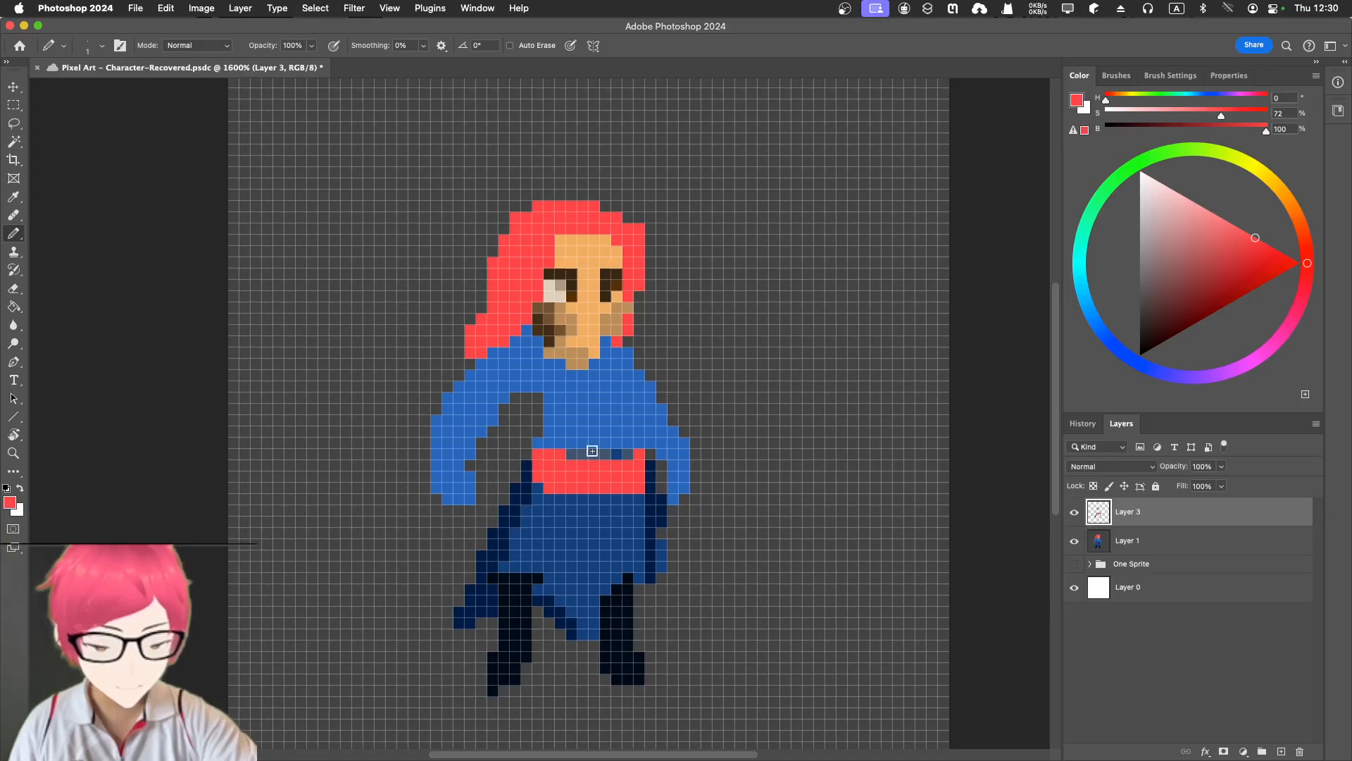
{"action": "left_click_drag", "start_coordinate": [569, 453], "coordinate": [583, 452]}
{"action": "left_click", "coordinate": [629, 455]}
{"action": "left_click", "coordinate": [527, 454]}
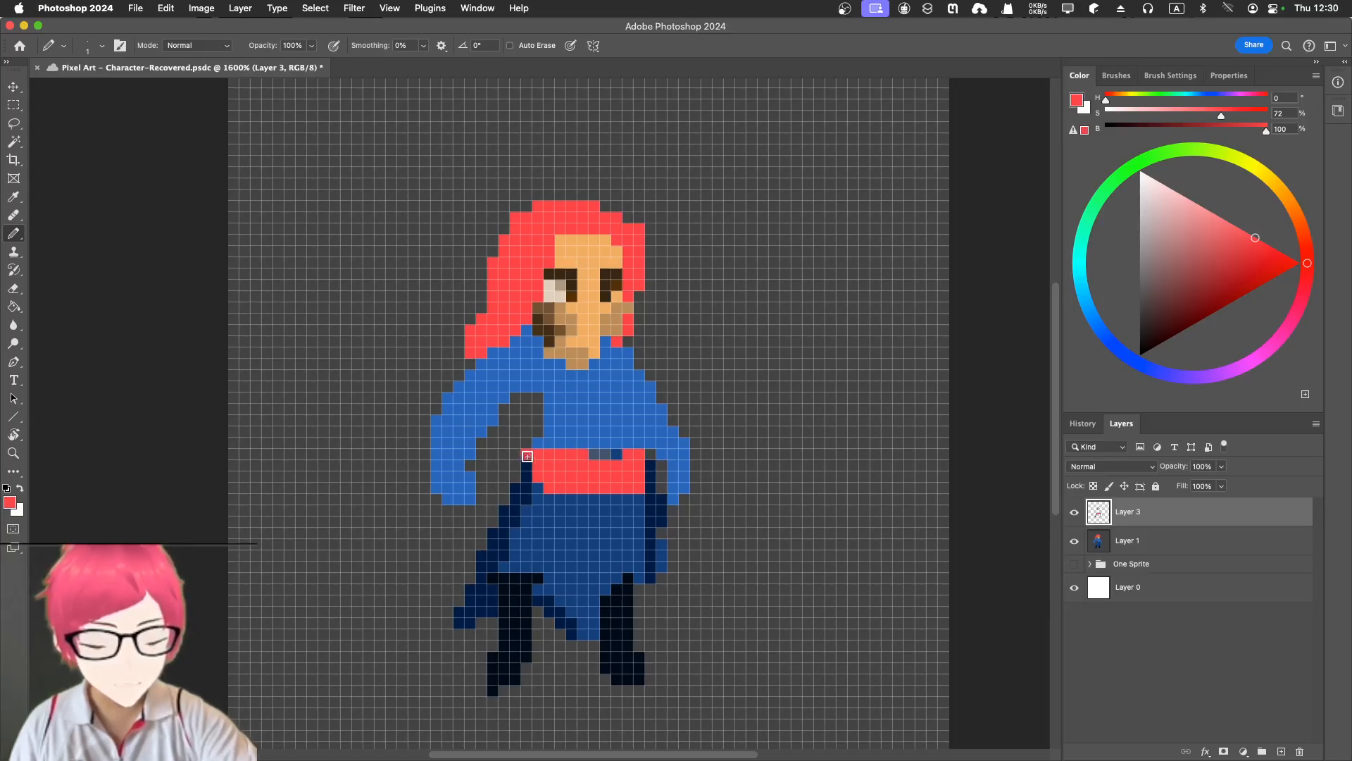
{"action": "left_click", "coordinate": [527, 467]}
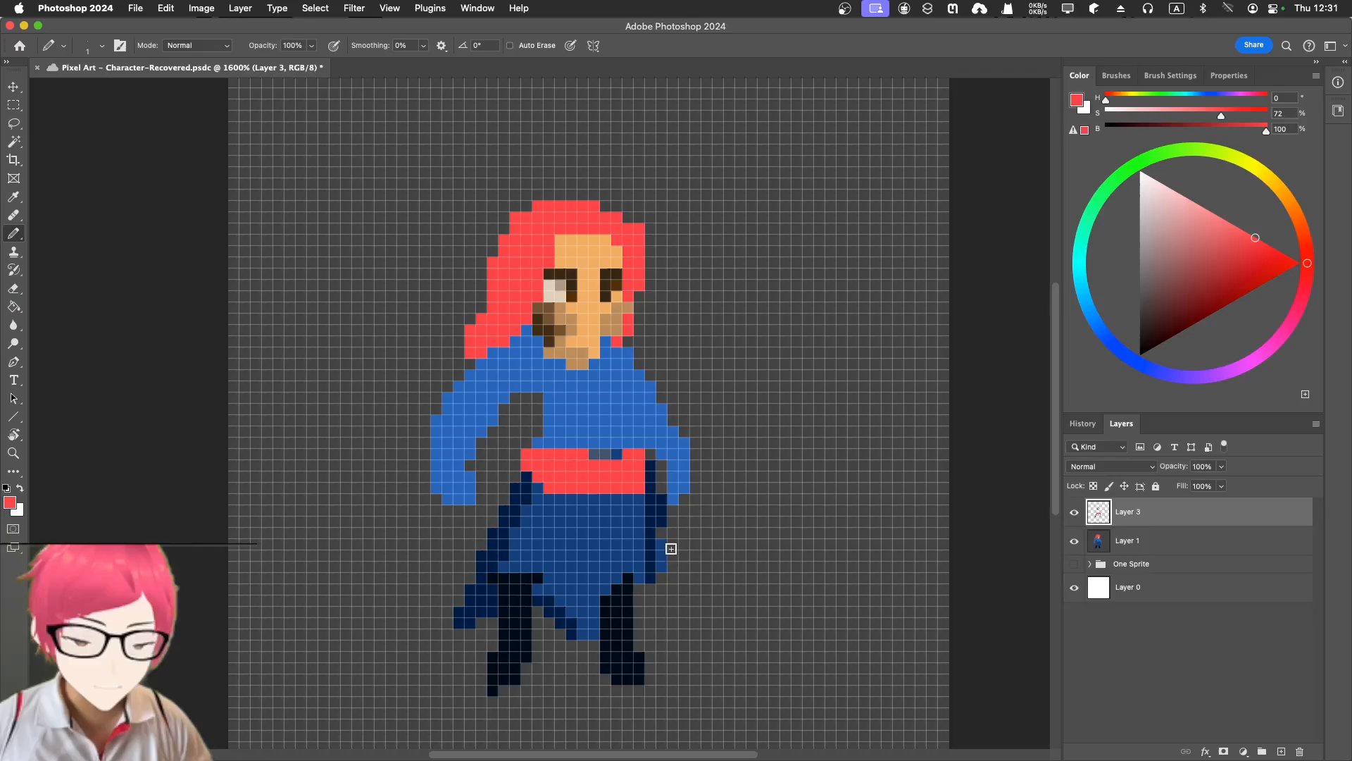
{"action": "left_click", "coordinate": [448, 487]}
{"action": "key", "text": "super+z"}
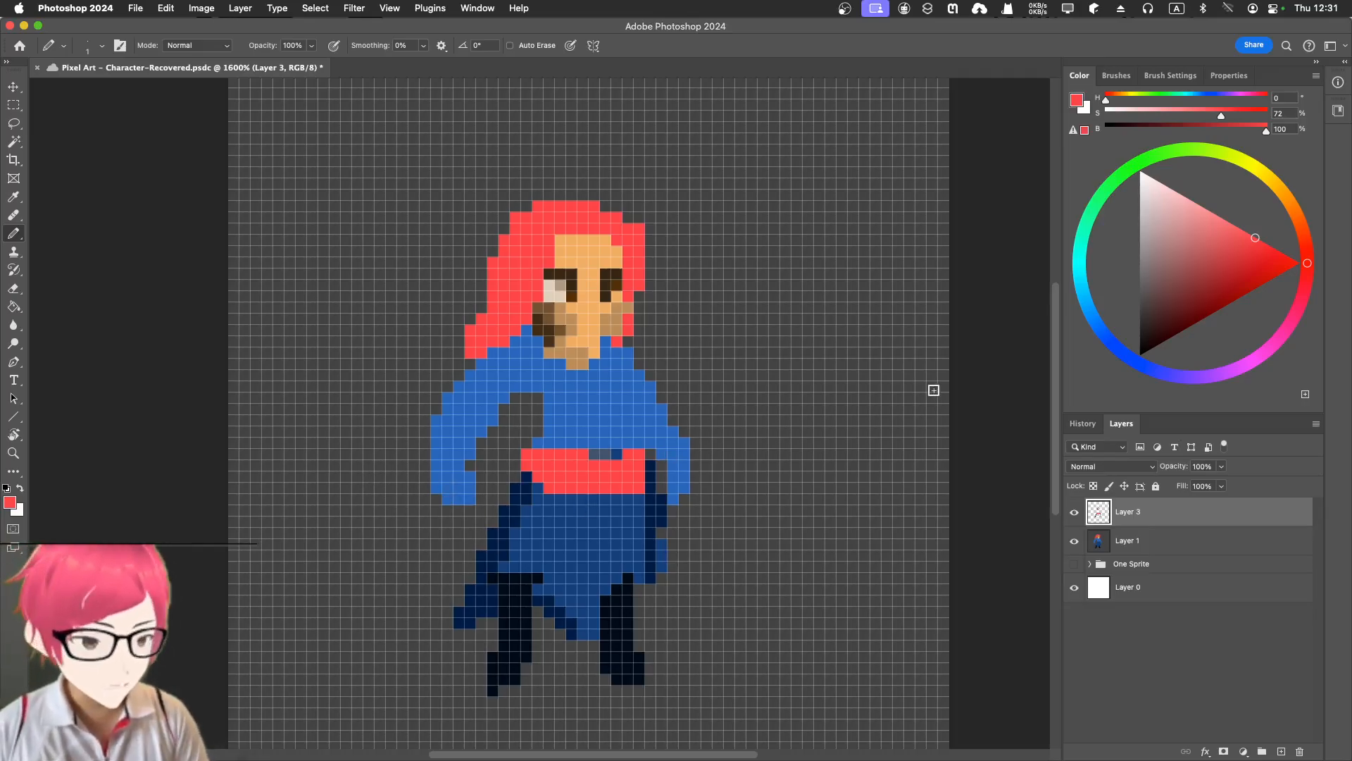
Paint the ends of both sleeves as dark navy hands (H 215°, S 81%, B 28%), based on the sleeve's blue.
{"action": "key", "text": "i"}
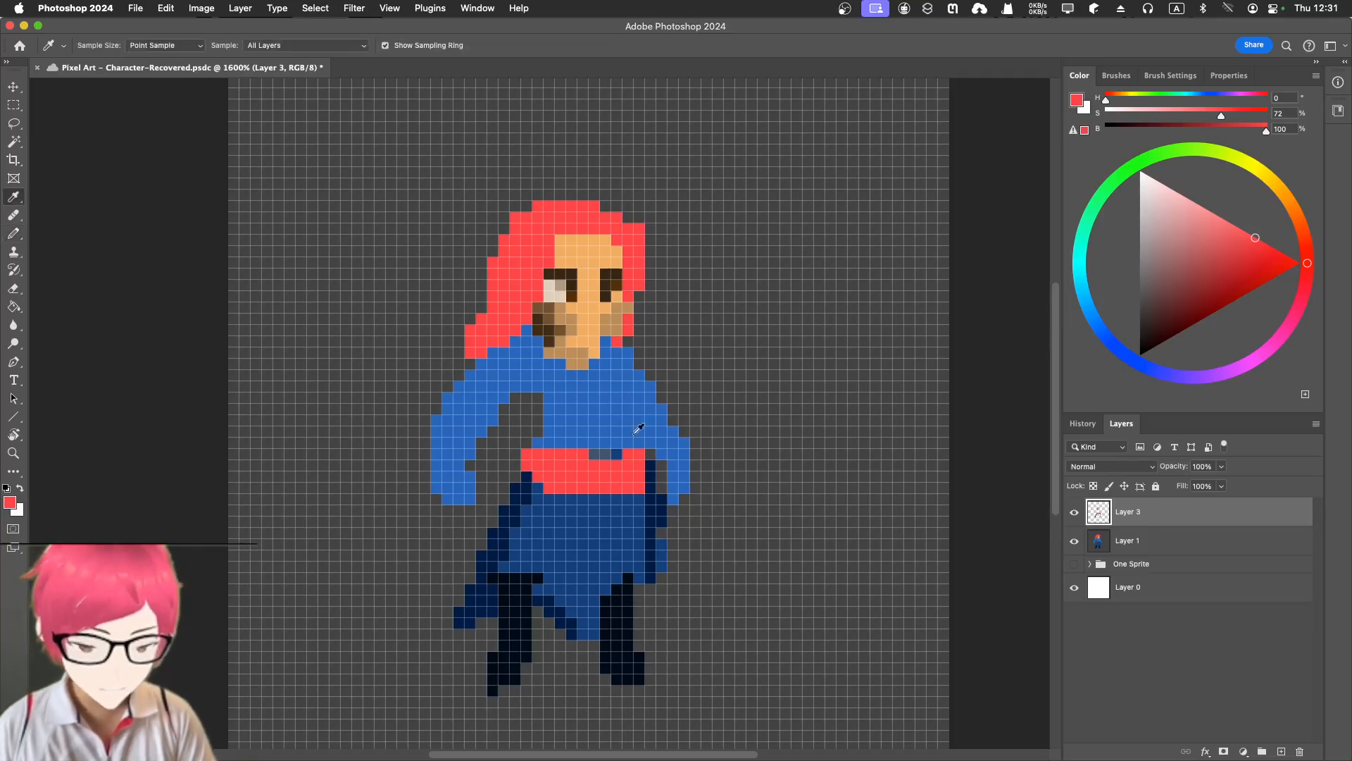
{"action": "left_click", "coordinate": [450, 488]}
{"action": "key", "text": "b"}
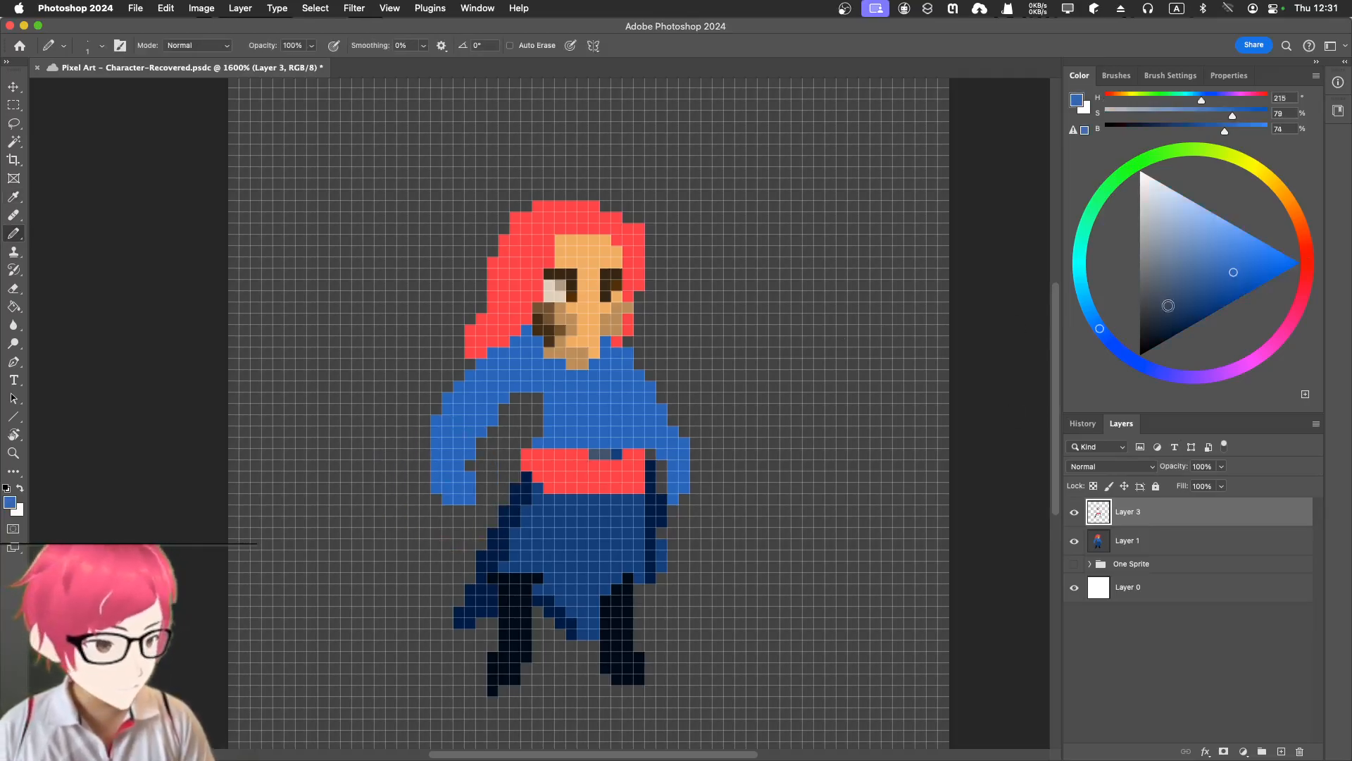
{"action": "left_click", "coordinate": [1175, 325]}
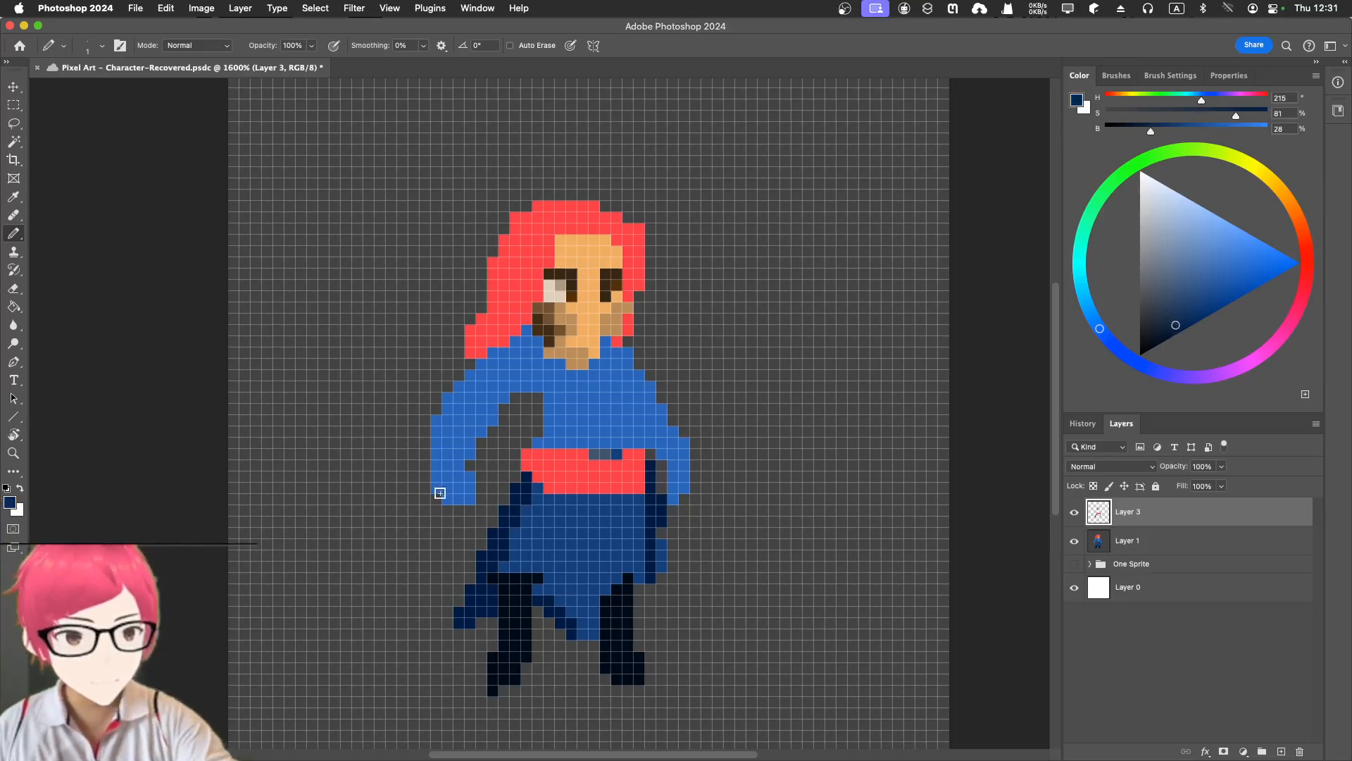
{"action": "mouse_move", "coordinate": [457, 491]}
{"action": "left_mouse_down"}
{"action": "mouse_move", "coordinate": [441, 465]}
{"action": "mouse_move", "coordinate": [448, 479]}
{"action": "left_mouse_up"}
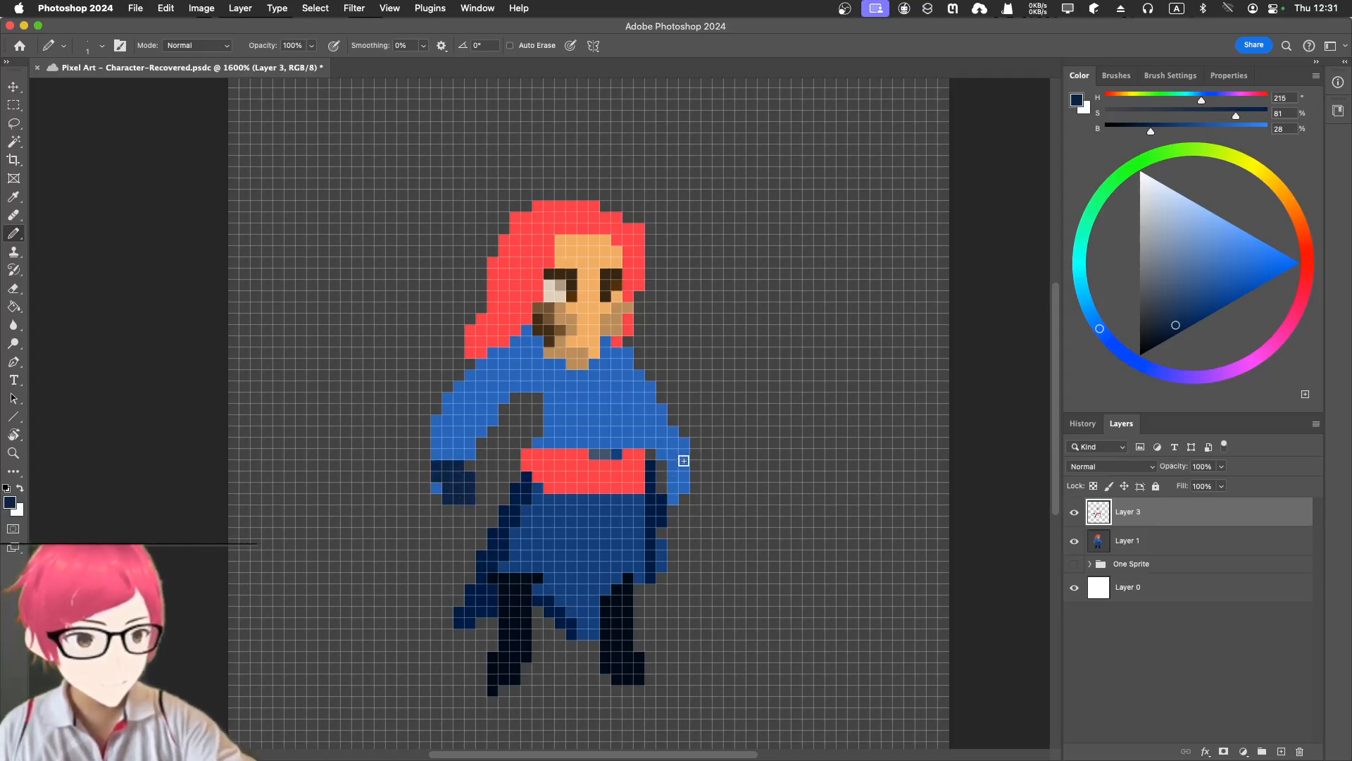
{"action": "mouse_move", "coordinate": [684, 477]}
{"action": "left_mouse_down"}
{"action": "mouse_move", "coordinate": [670, 485]}
{"action": "mouse_move", "coordinate": [690, 453]}
{"action": "left_mouse_up"}
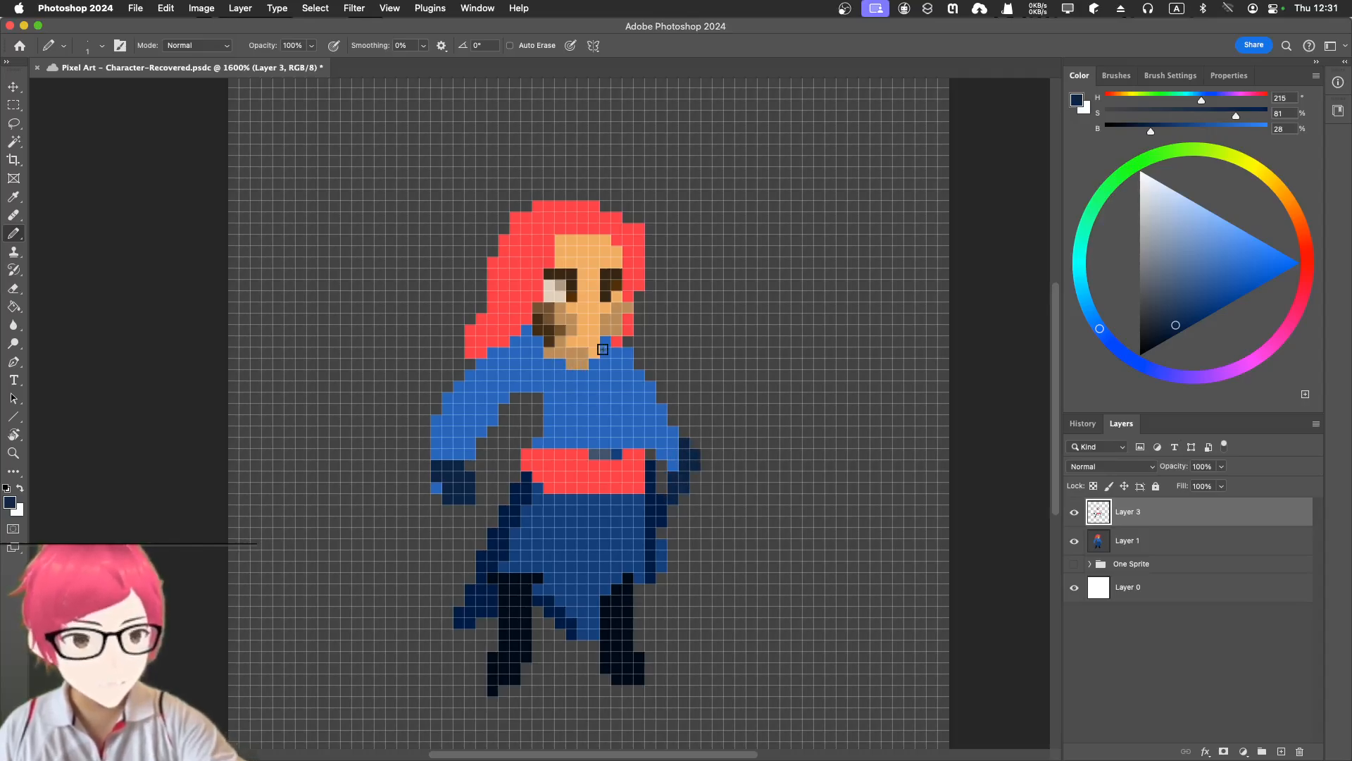
Shade the chest and the shoulder on the skirt's straight side with muted blue pixels (H 215°, S 66%, B 54%).
{"action": "left_click", "coordinate": [555, 396], "text": "alt"}
{"action": "left_click_drag", "start_coordinate": [1217, 272], "coordinate": [1196, 287]}
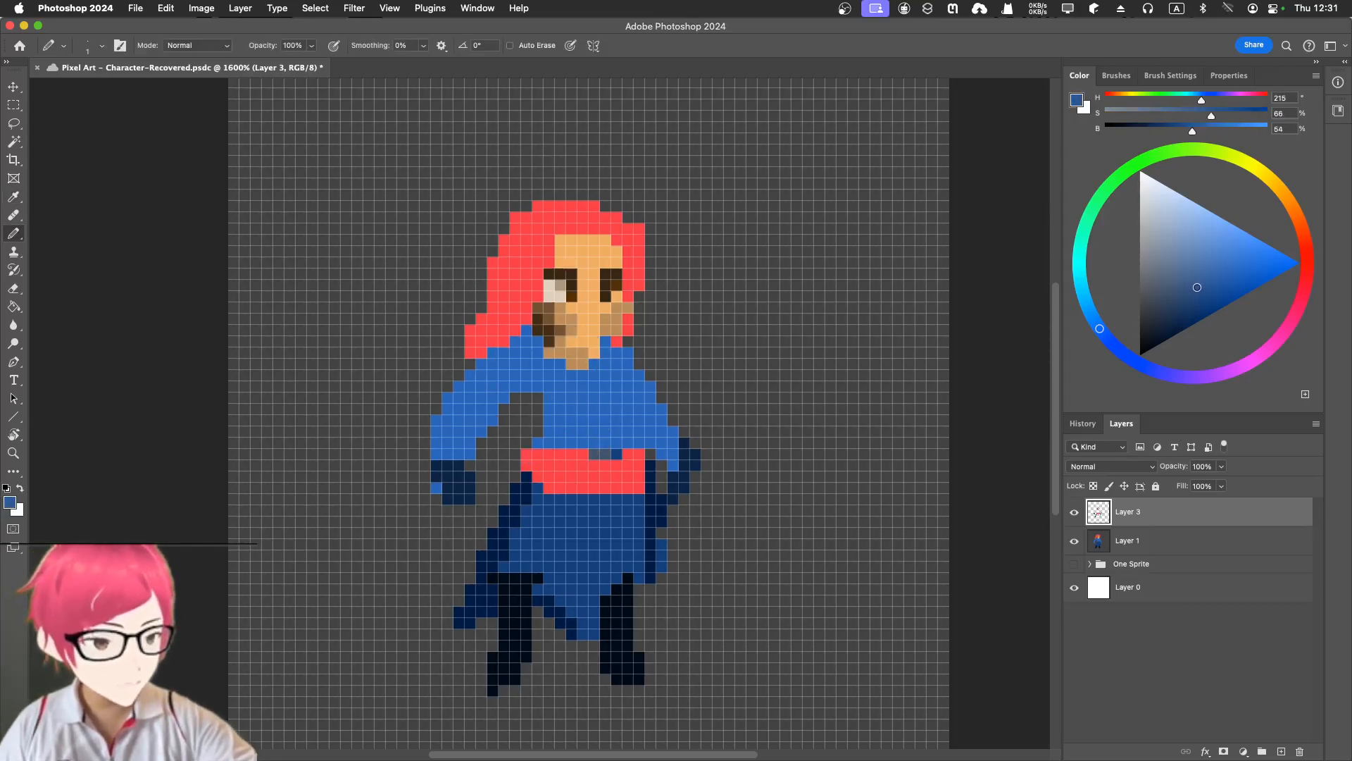
{"action": "mouse_move", "coordinate": [542, 385]}
{"action": "left_mouse_down"}
{"action": "mouse_move", "coordinate": [559, 411]}
{"action": "mouse_move", "coordinate": [578, 385]}
{"action": "mouse_move", "coordinate": [560, 408]}
{"action": "left_mouse_up"}
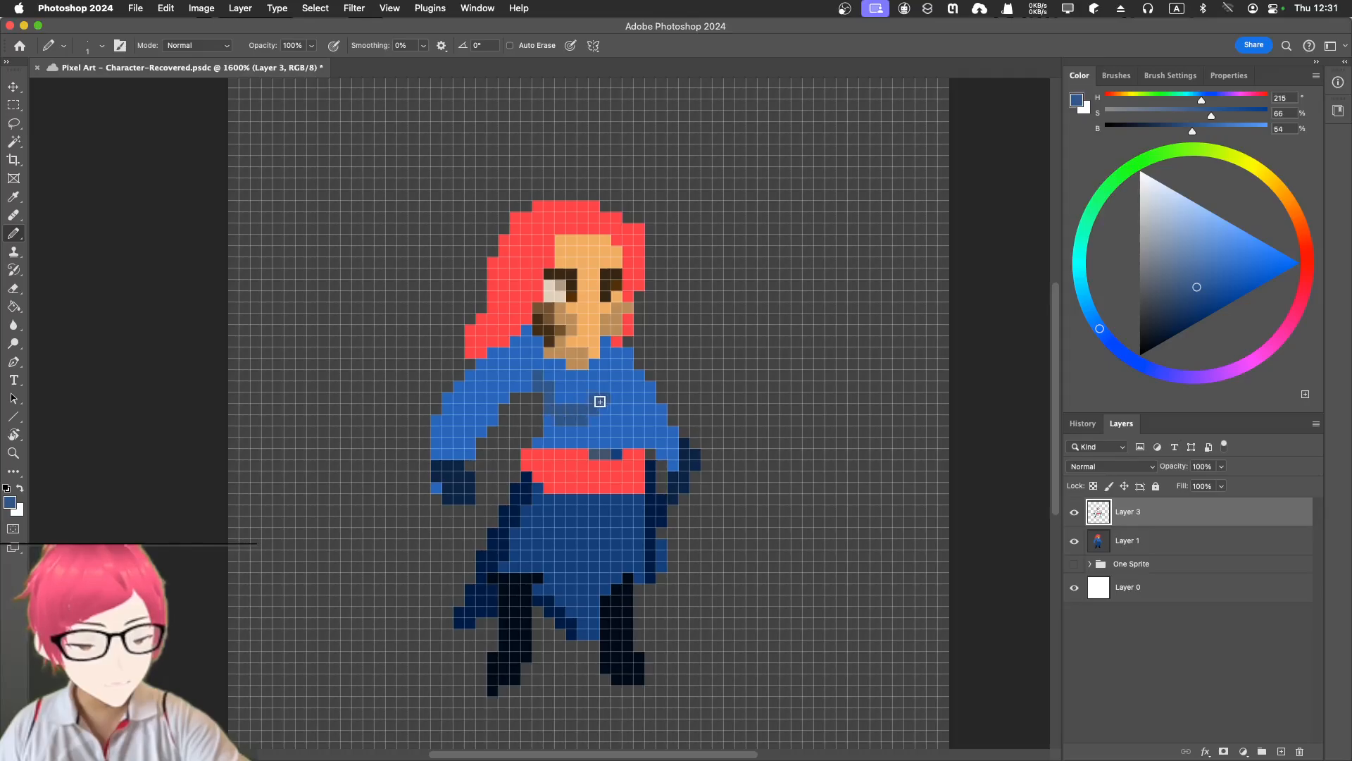
{"action": "left_click_drag", "start_coordinate": [593, 408], "coordinate": [630, 405]}
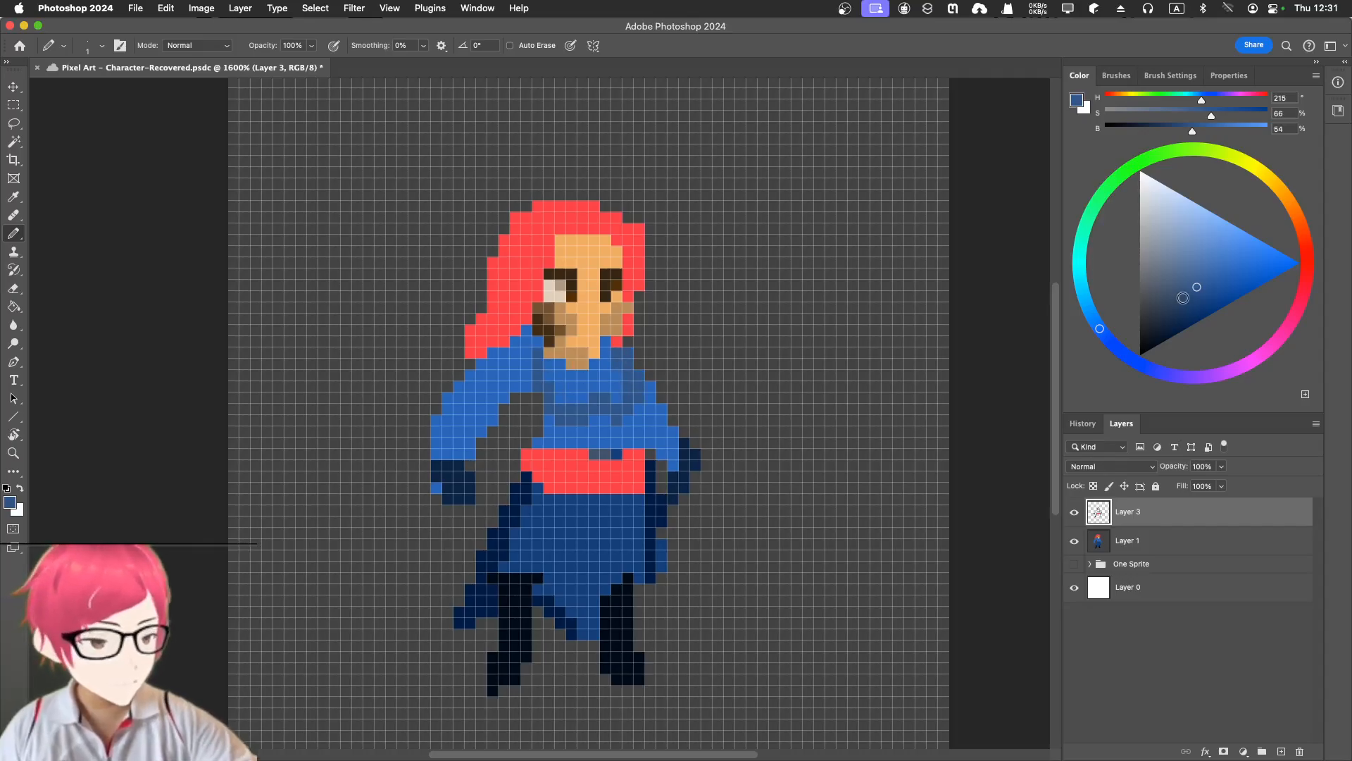
Add very dark navy fold pixels (H 215°, S 72%, B 23%) under the chest and around both shoulders of the top.
{"action": "left_click", "coordinate": [557, 389], "text": "alt"}
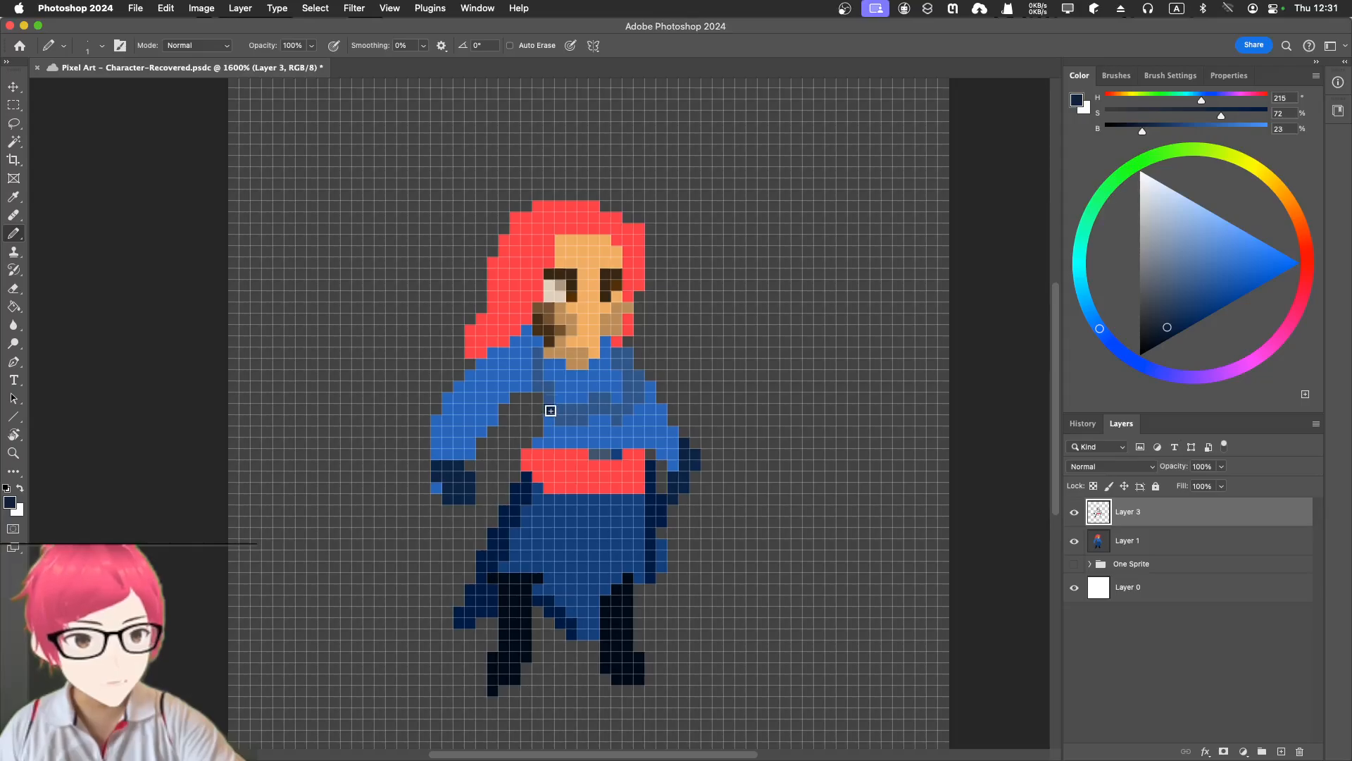
{"action": "left_click_drag", "start_coordinate": [551, 411], "coordinate": [557, 420]}
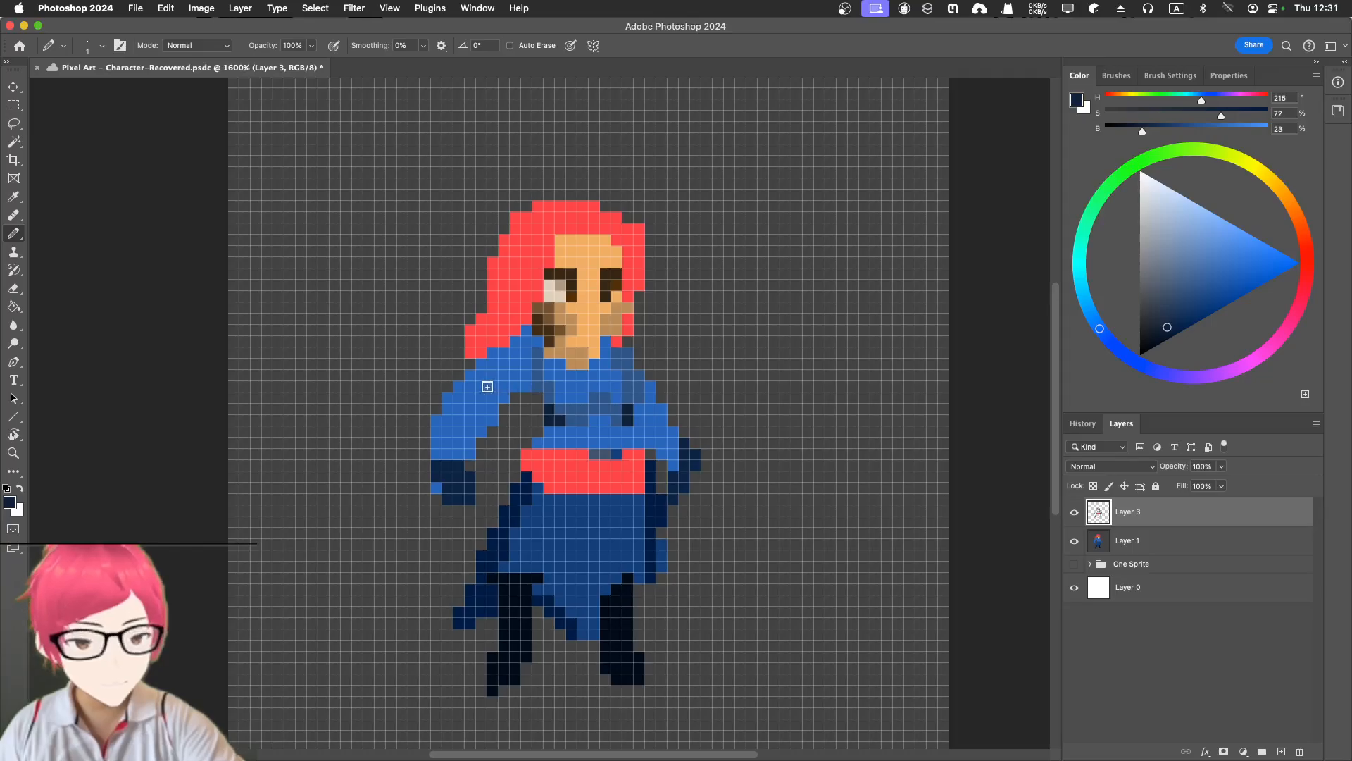
{"action": "mouse_move", "coordinate": [482, 380]}
{"action": "left_mouse_down"}
{"action": "mouse_move", "coordinate": [504, 399]}
{"action": "mouse_move", "coordinate": [538, 375]}
{"action": "left_mouse_up"}
{"action": "left_click", "coordinate": [528, 364]}
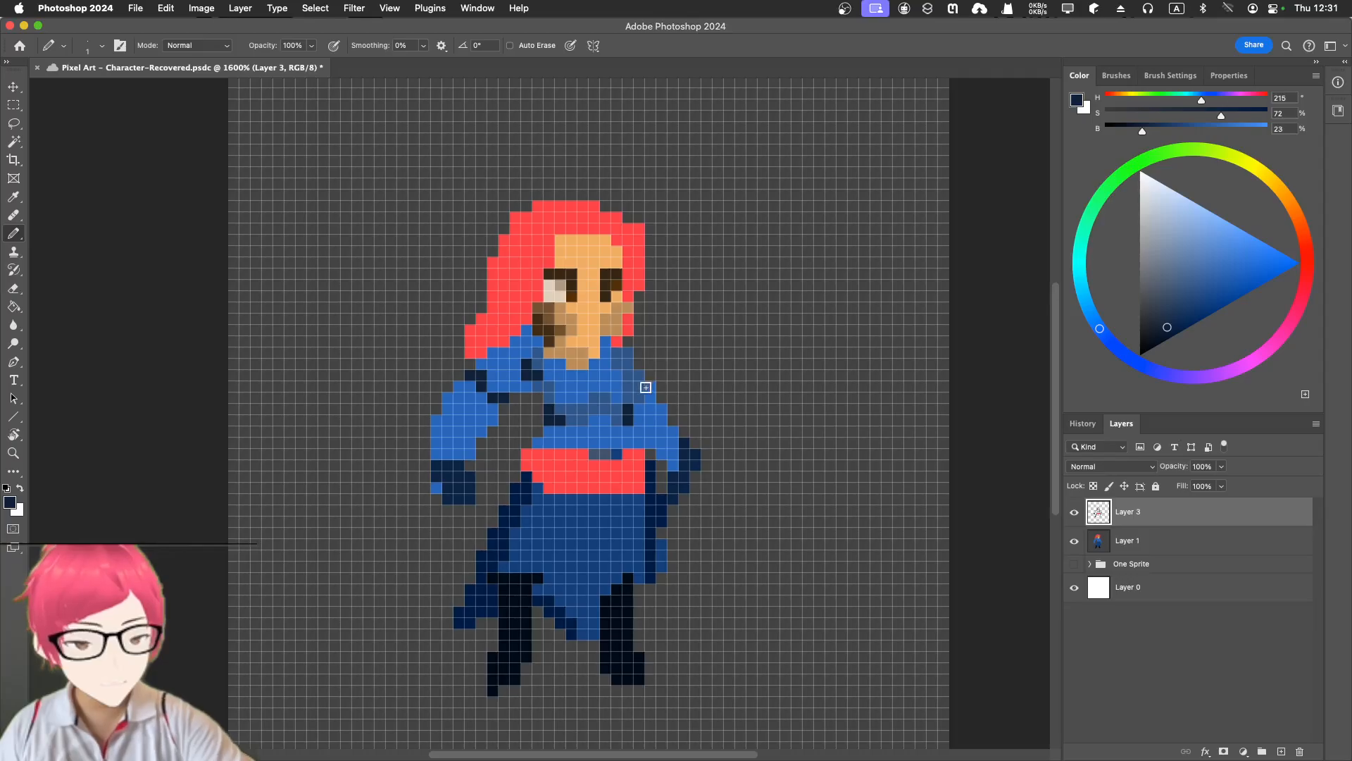
{"action": "left_click_drag", "start_coordinate": [631, 384], "coordinate": [640, 392]}
{"action": "left_click", "coordinate": [637, 364]}
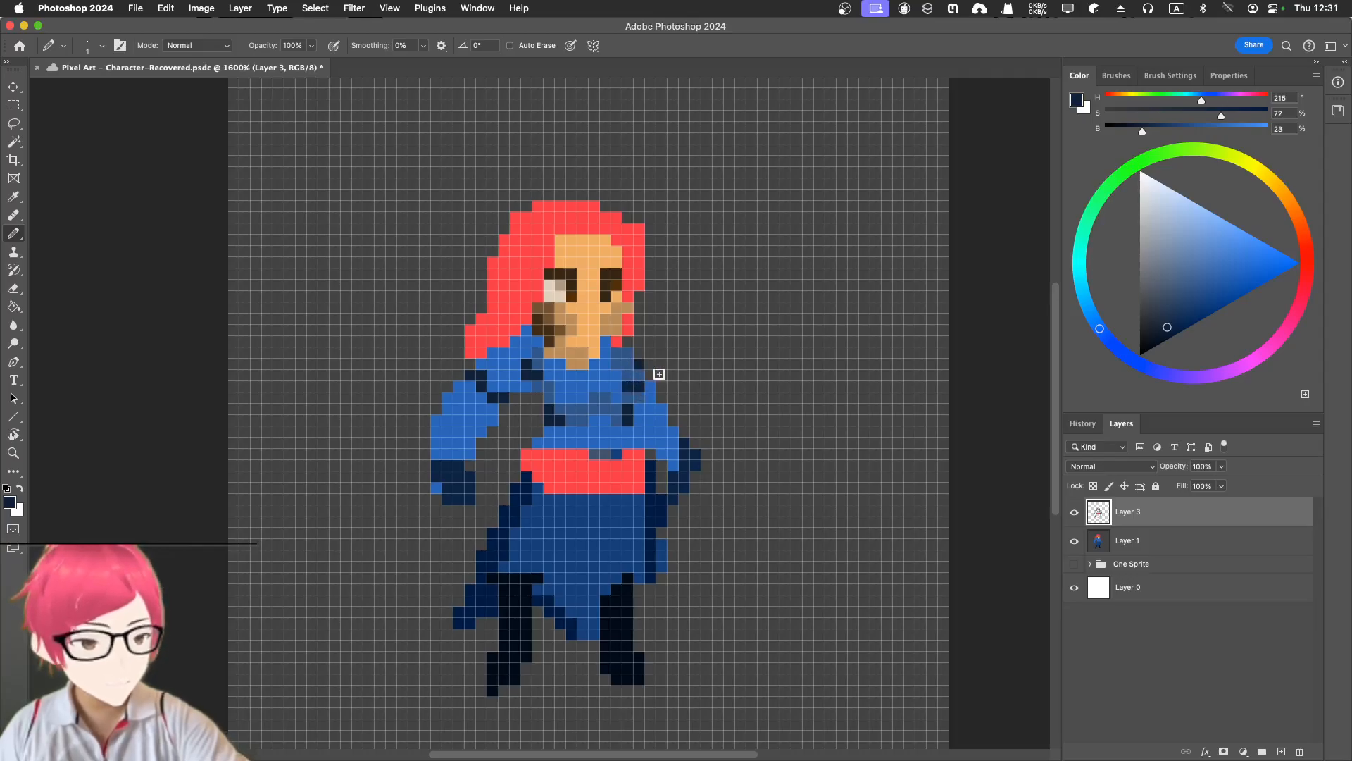
Shade both sleeves along their edges with a darker blue (H 215°, S 79%, B 40%).
{"action": "left_click", "coordinate": [1201, 292]}
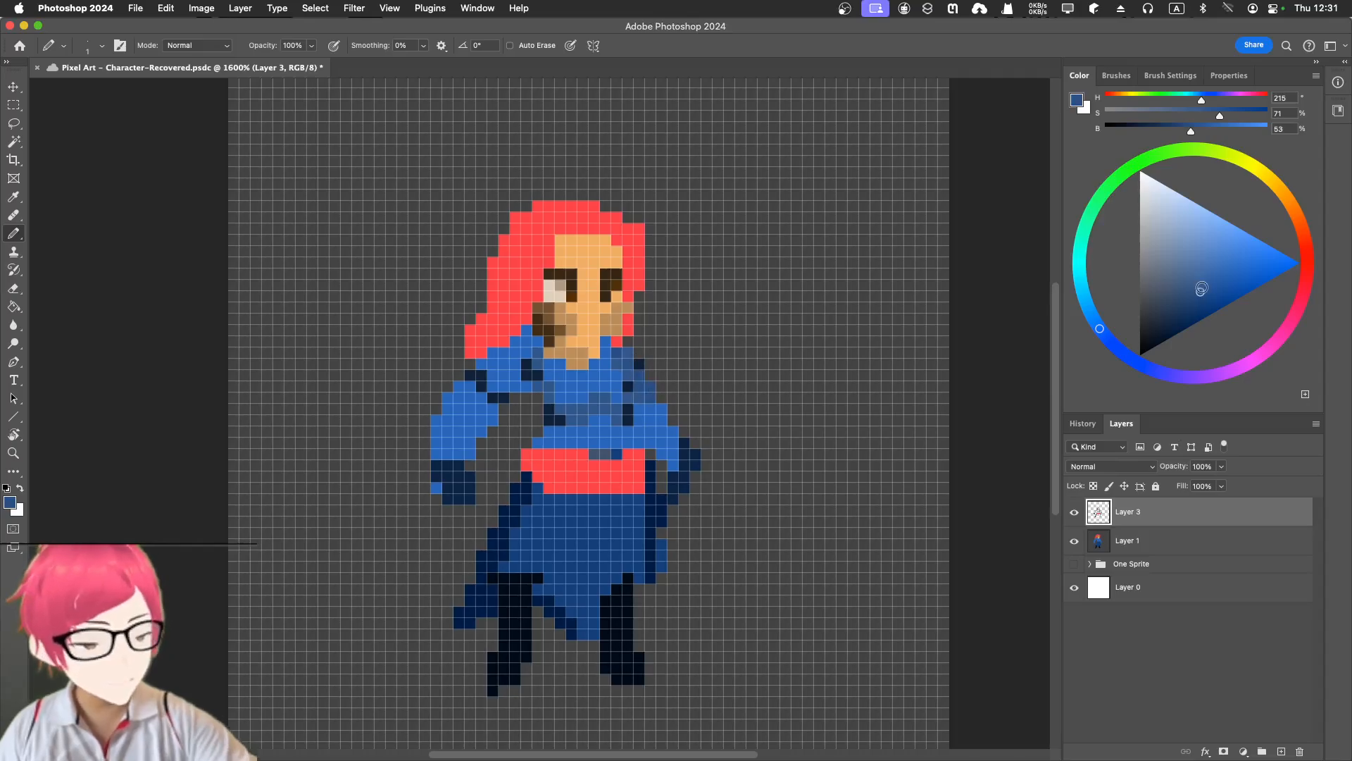
{"action": "left_click", "coordinate": [1190, 311]}
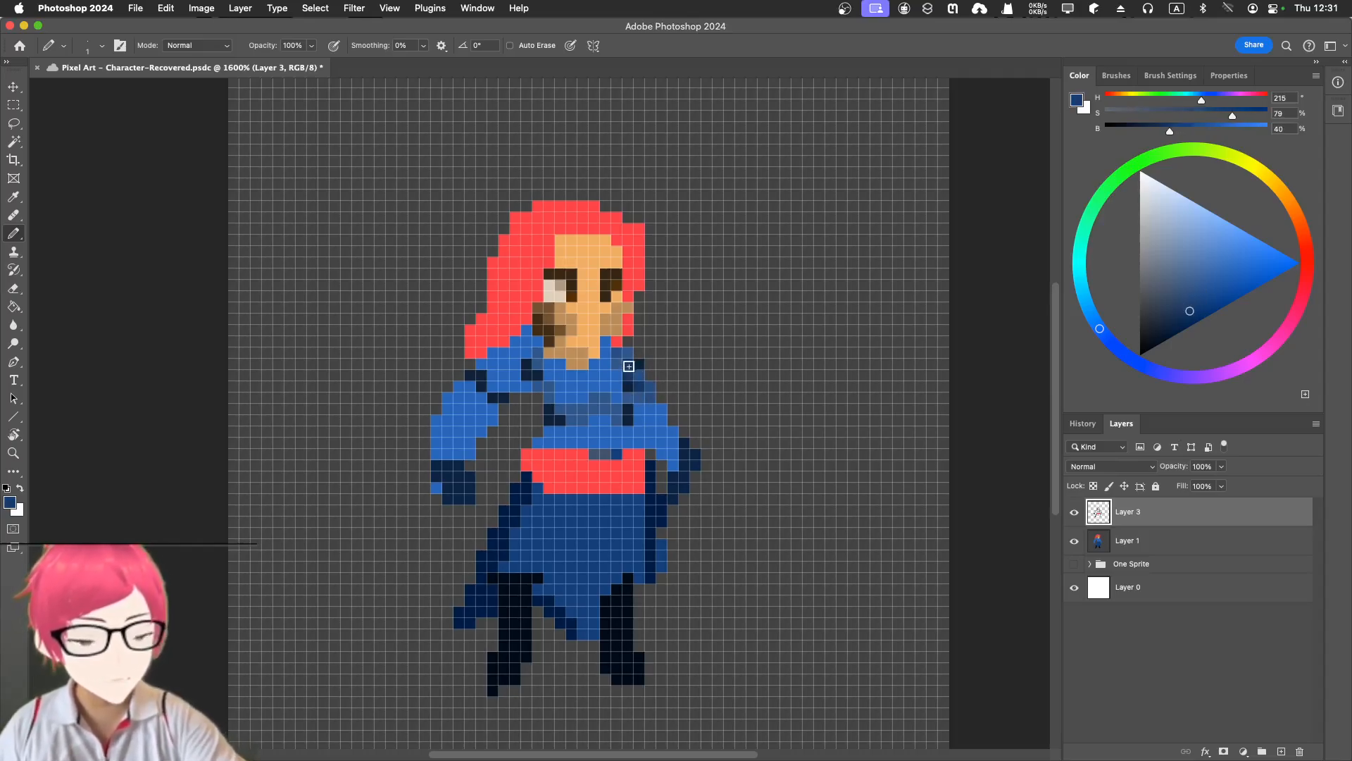
{"action": "mouse_move", "coordinate": [632, 371]}
{"action": "left_mouse_down"}
{"action": "mouse_move", "coordinate": [658, 432]}
{"action": "mouse_move", "coordinate": [650, 446]}
{"action": "left_mouse_up"}
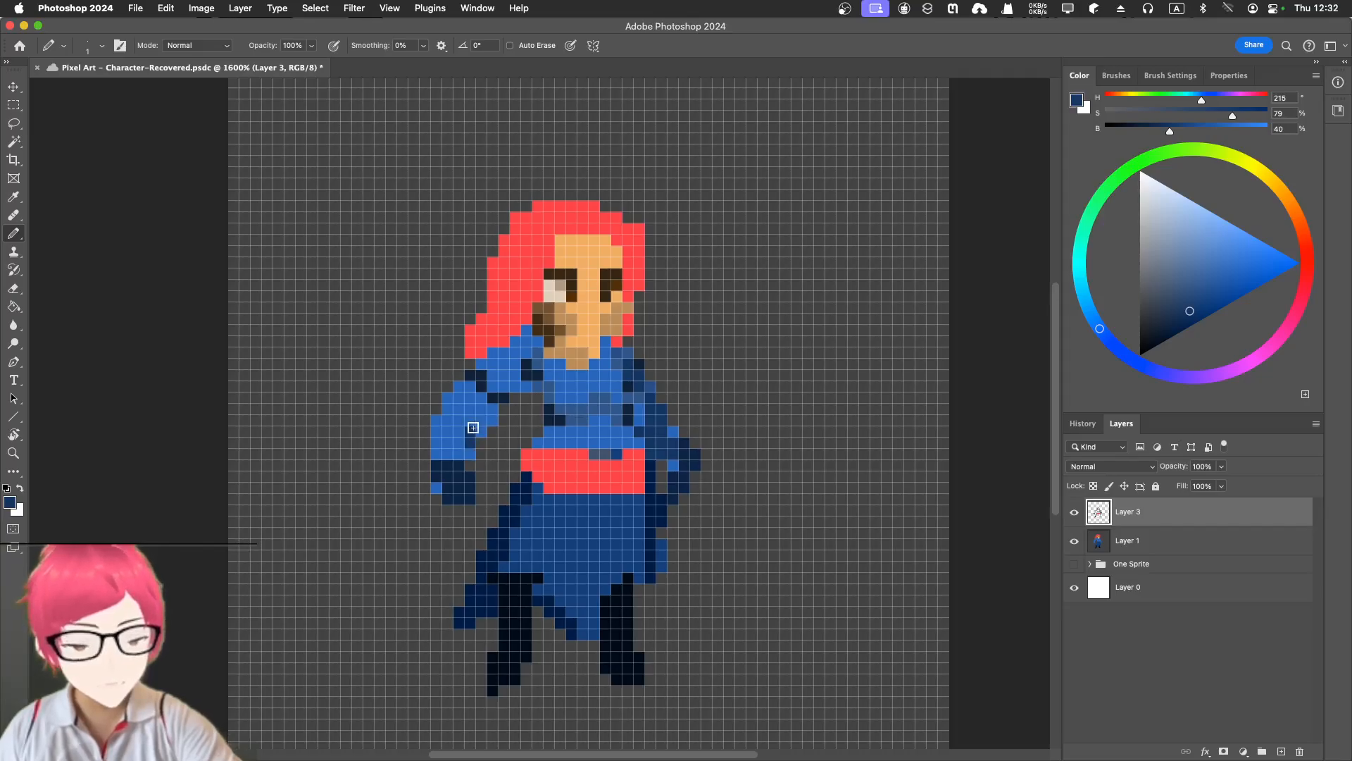
{"action": "left_click_drag", "start_coordinate": [436, 421], "coordinate": [445, 459]}
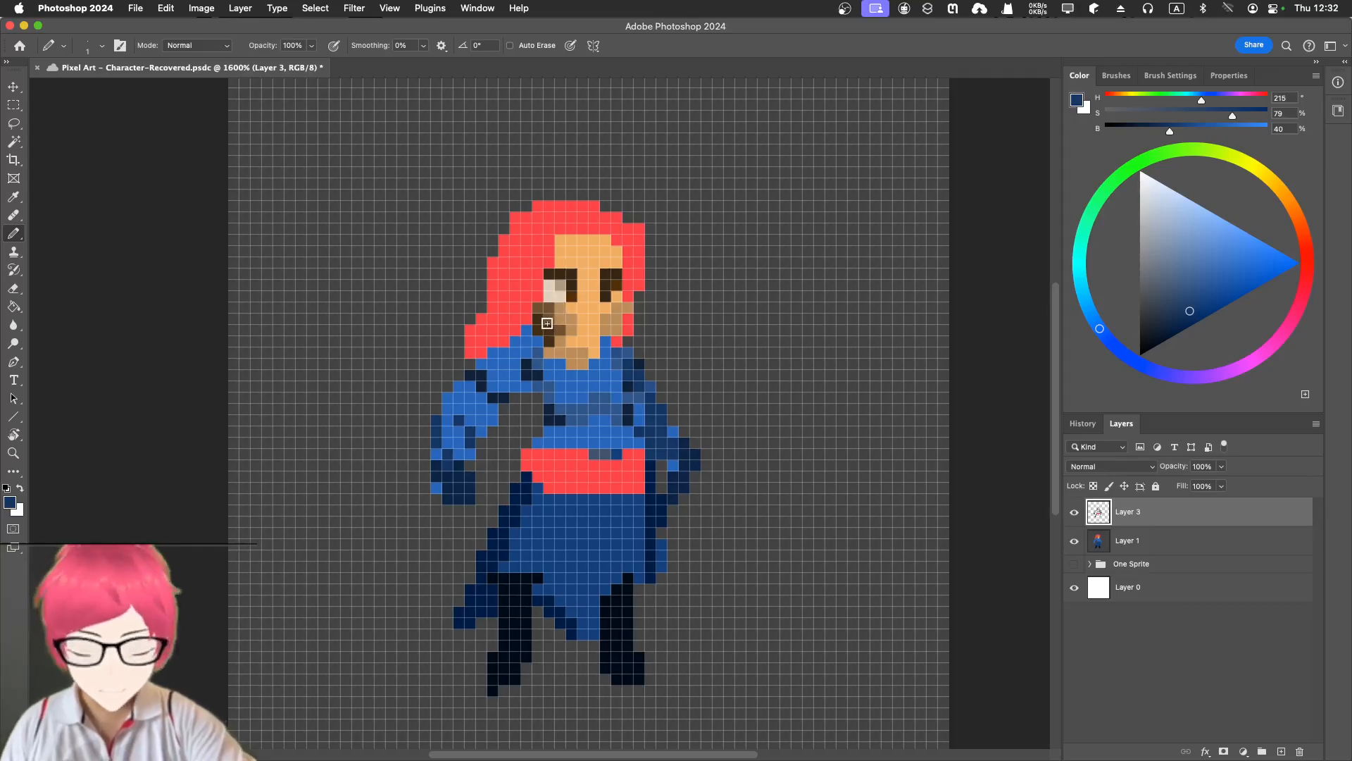
Sample the brown beside the jaw and paint a beard along the jawline and chin with it (H 31°, S 63%, B 37%).
{"action": "key", "text": "i"}
{"action": "left_click", "coordinate": [548, 320]}
{"action": "left_click", "coordinate": [545, 324]}
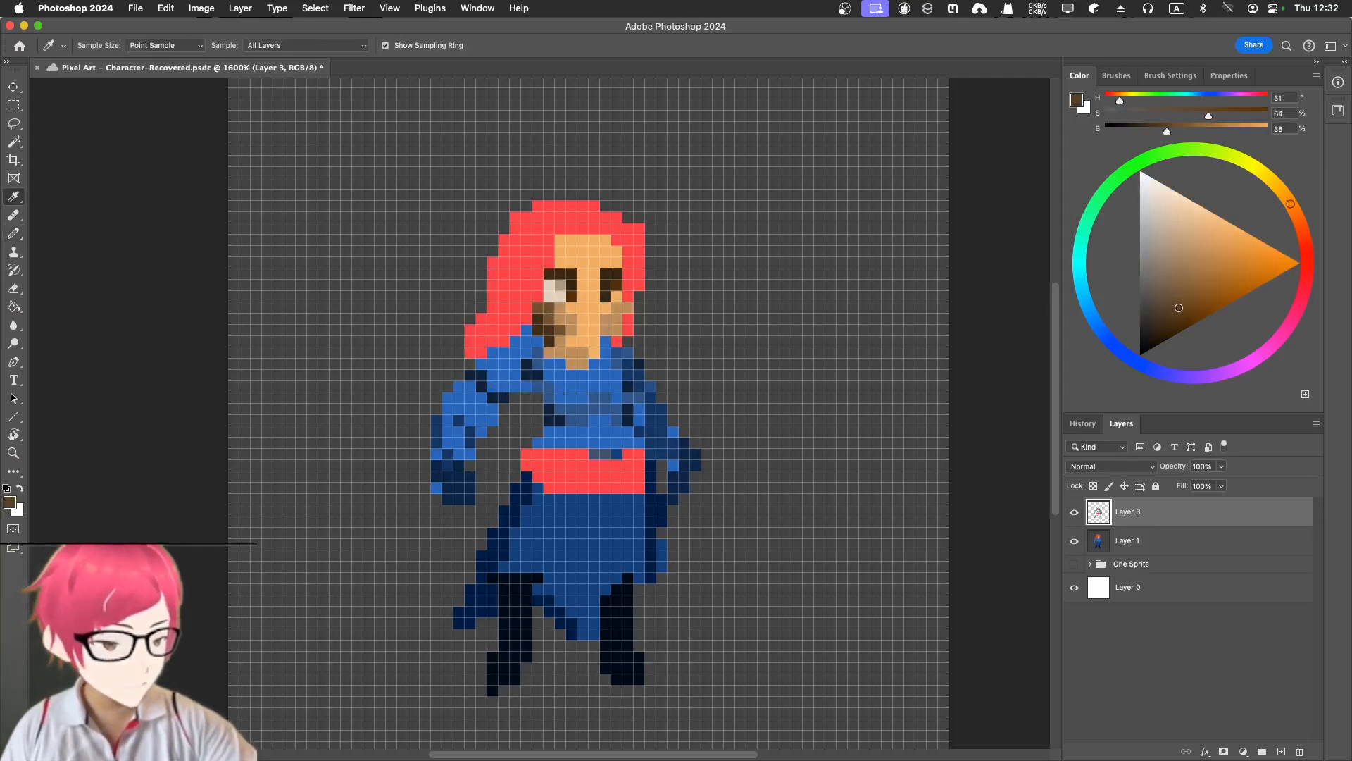
{"action": "key", "text": "b"}
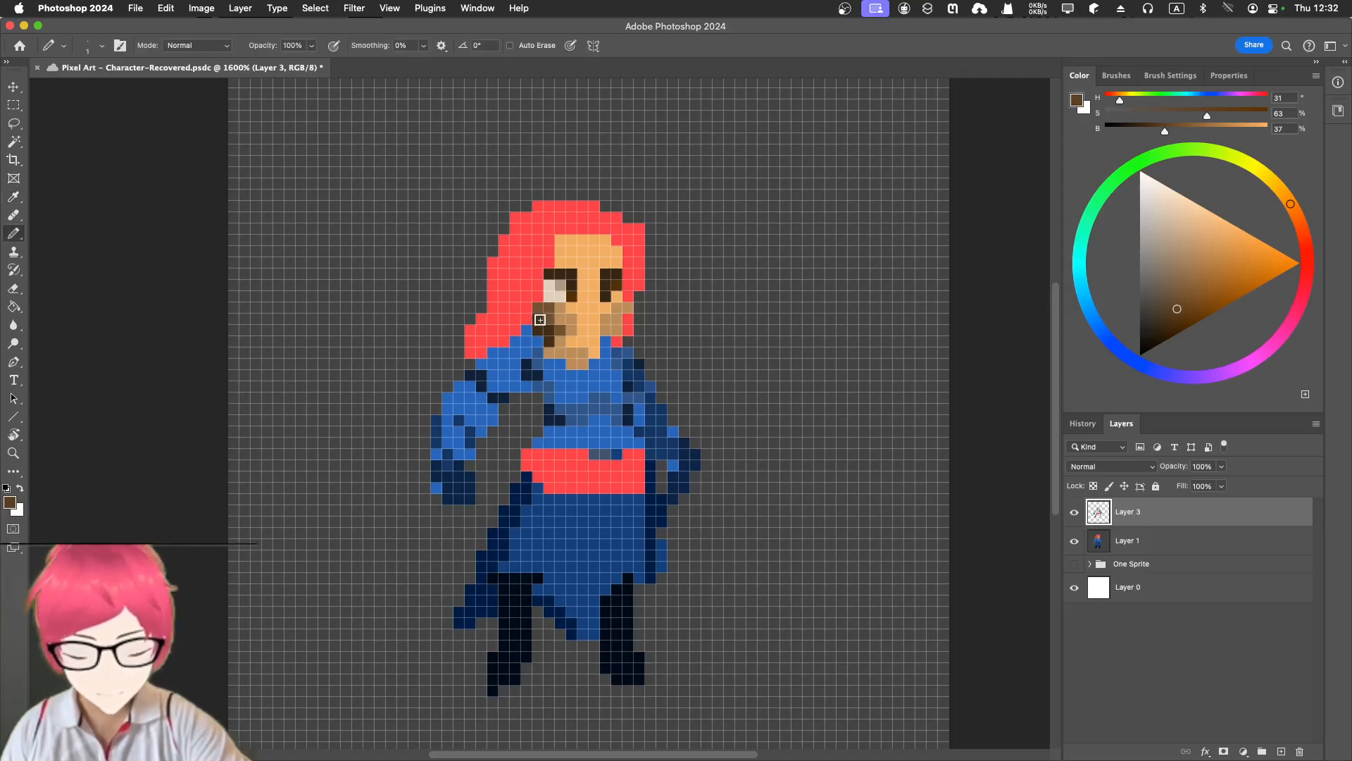
{"action": "mouse_move", "coordinate": [540, 318]}
{"action": "left_mouse_down"}
{"action": "mouse_move", "coordinate": [551, 345]}
{"action": "mouse_move", "coordinate": [572, 346]}
{"action": "mouse_move", "coordinate": [550, 349]}
{"action": "mouse_move", "coordinate": [584, 363]}
{"action": "left_mouse_up"}
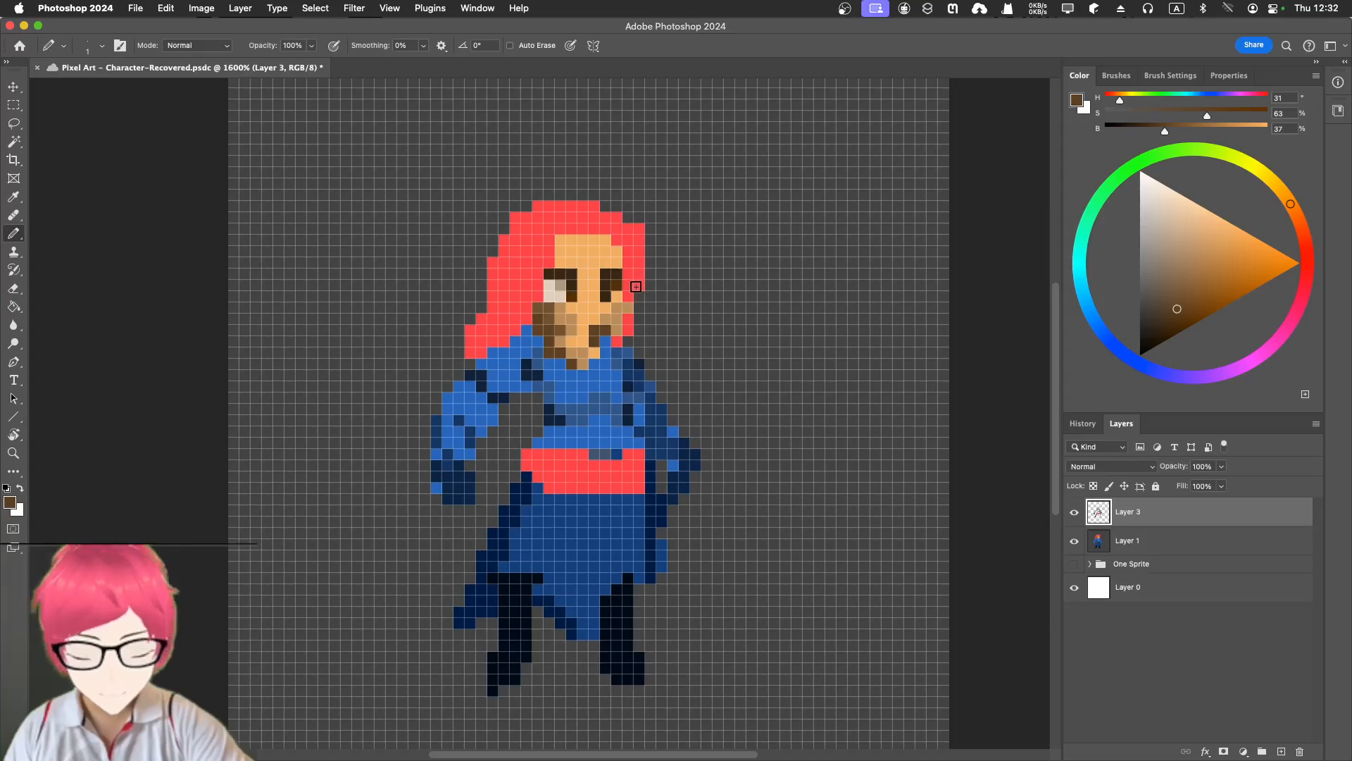
Extend the red hair beside the cheek and add a dark red shadow (H 0°, S 71%, B 35%) next to the beard.
{"action": "left_click", "coordinate": [635, 290], "text": "alt"}
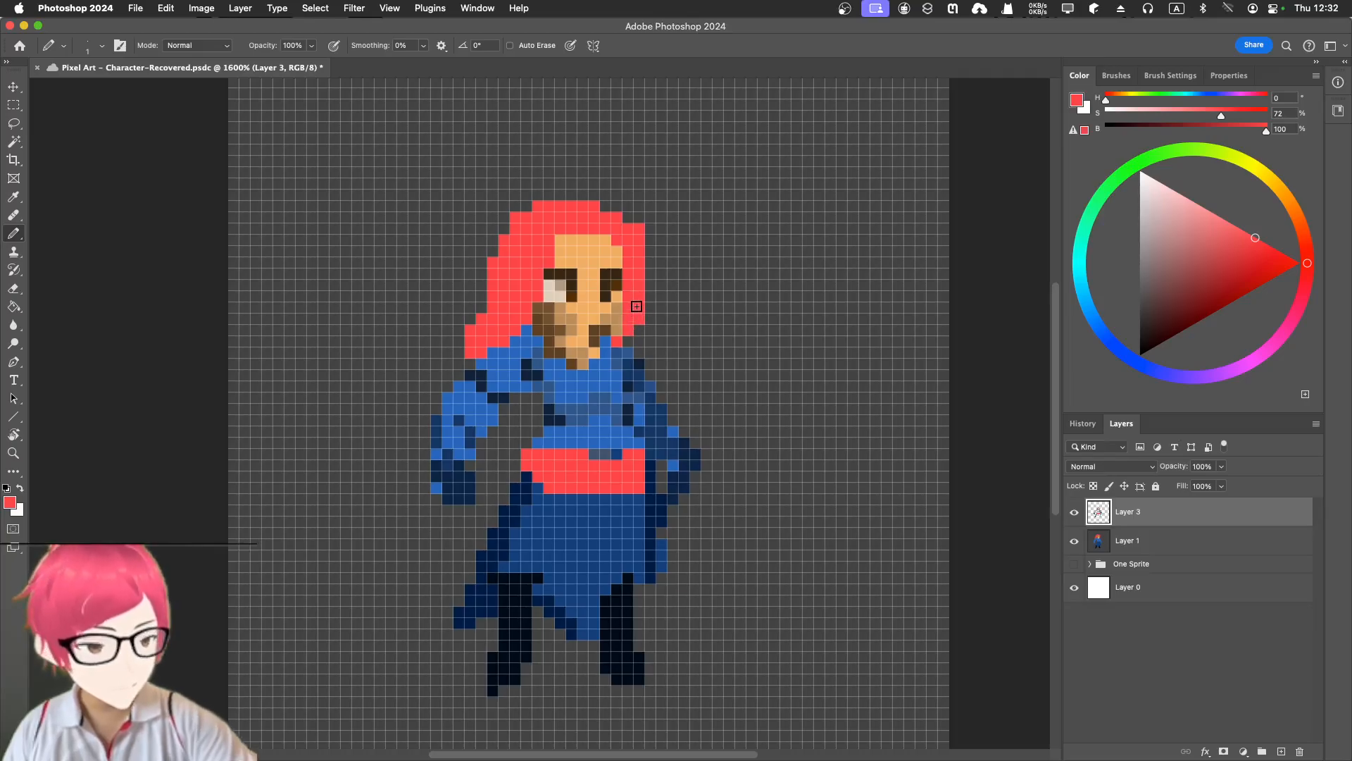
{"action": "left_click_drag", "start_coordinate": [1190, 238], "coordinate": [1179, 313]}
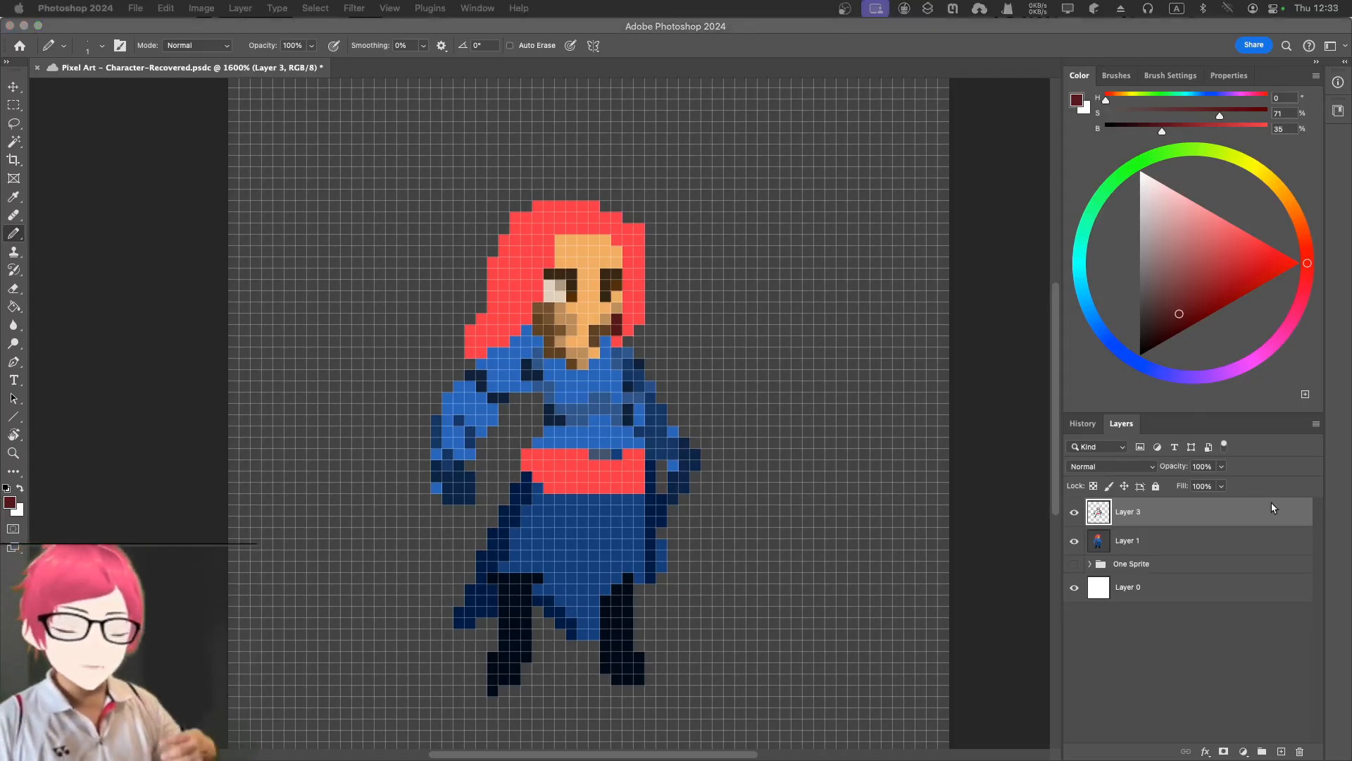
Add a new empty layer above Layer 3 and save the document.
{"action": "left_click", "coordinate": [1282, 753]}
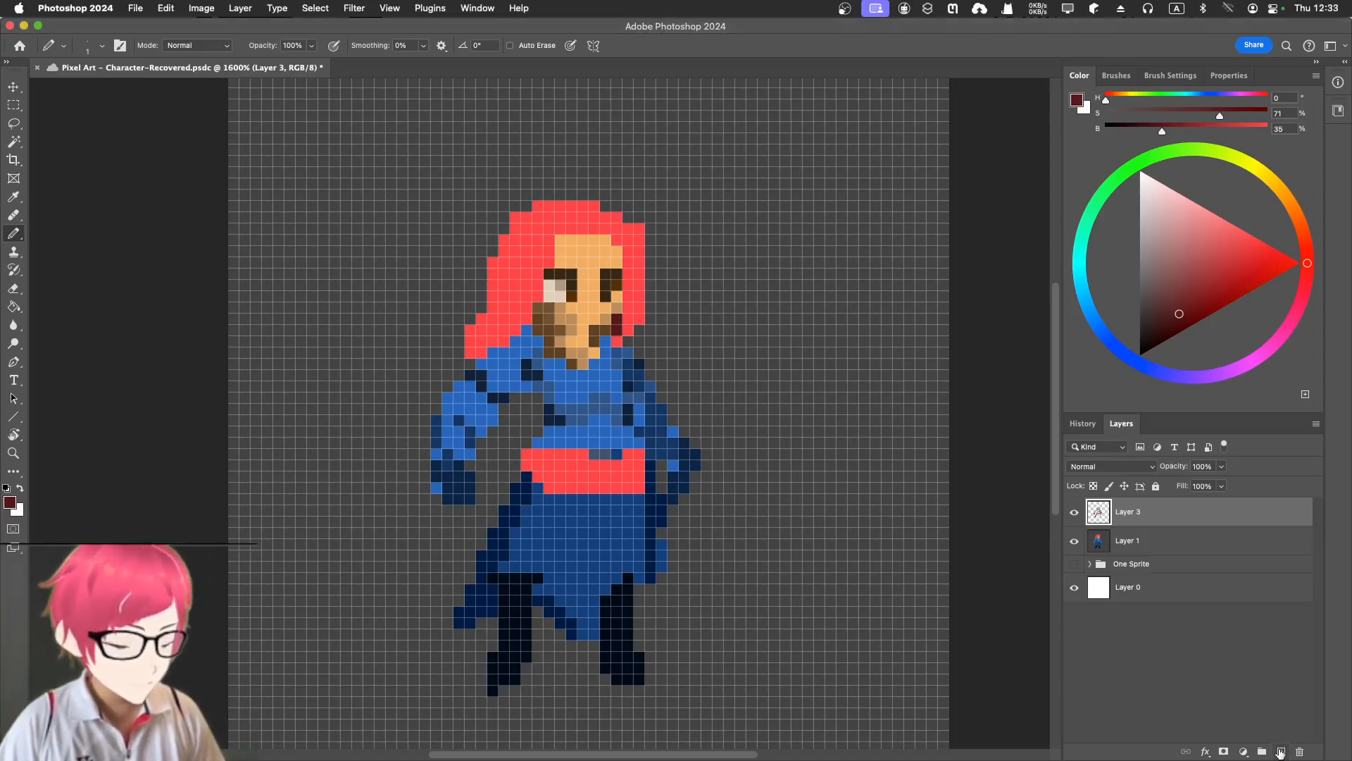
{"action": "left_click", "coordinate": [1282, 752]}
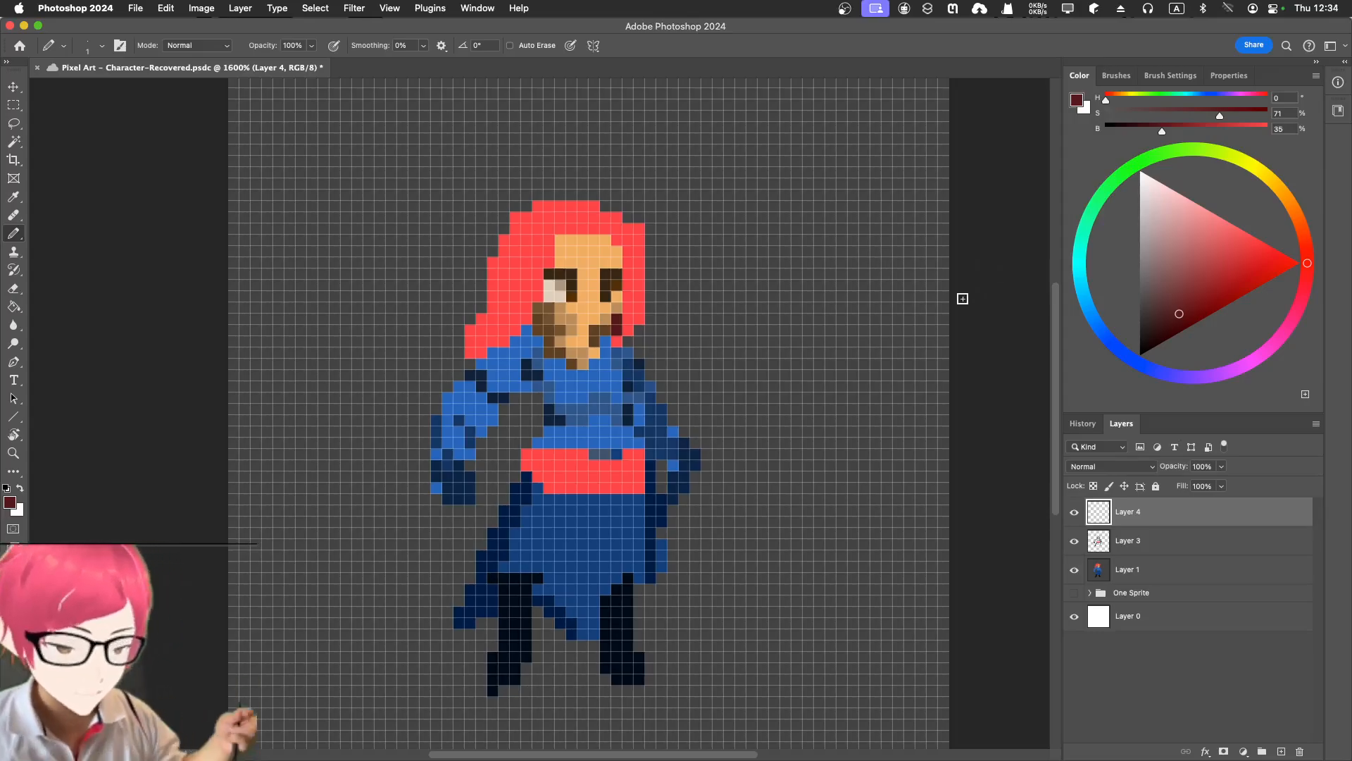
{"action": "key", "text": "super+s"}
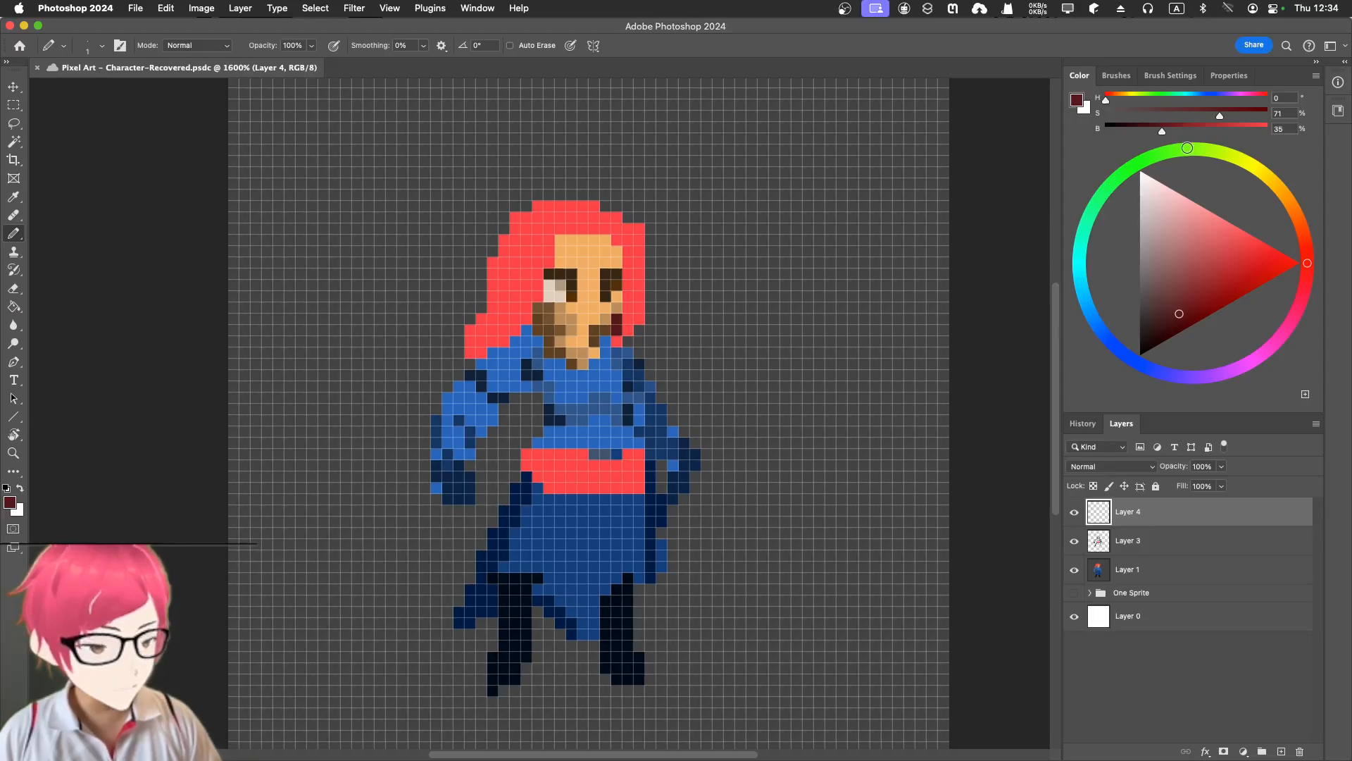
Paint a diagonal sword blade in light green (H 100°, S 61%, B 94%) from the chest past the skirt, plus its base beside the shoulder.
{"action": "left_click", "coordinate": [1174, 153]}
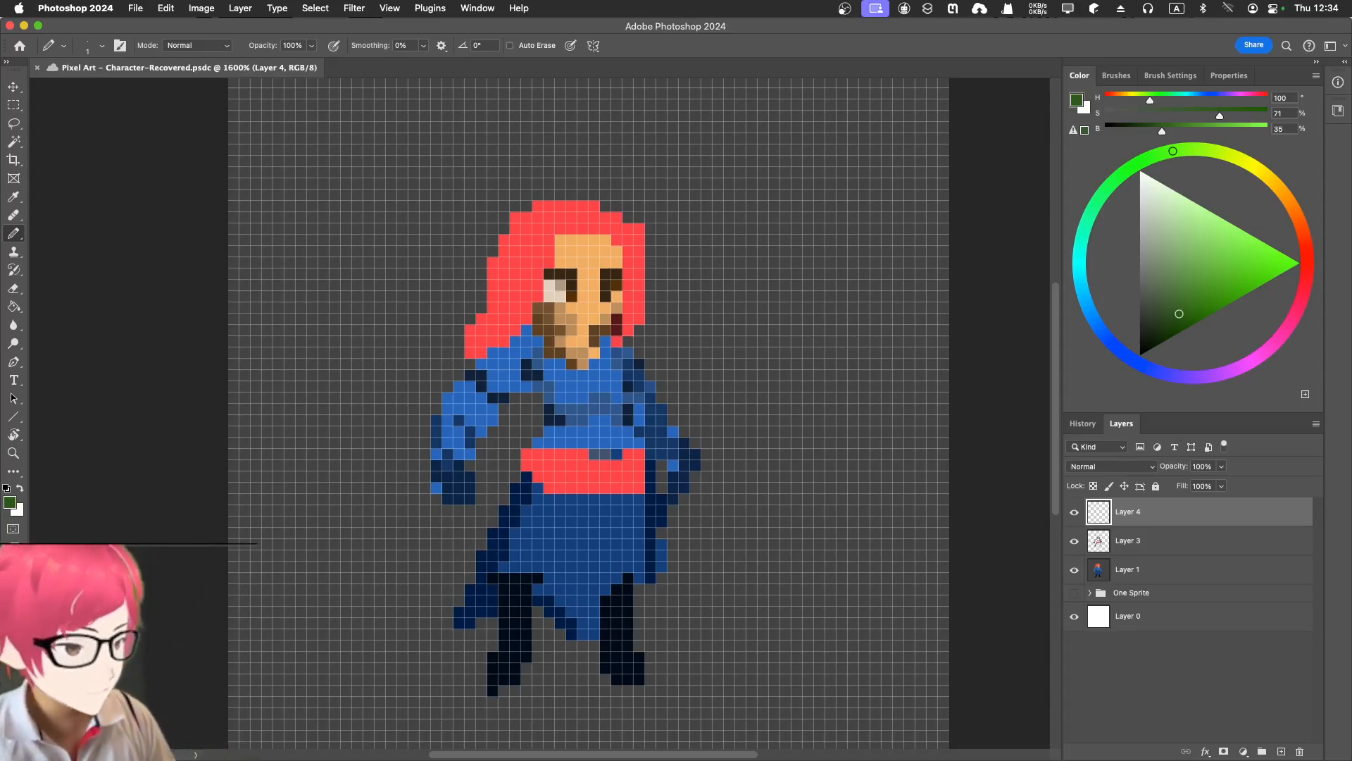
{"action": "left_click_drag", "start_coordinate": [1213, 244], "coordinate": [1235, 231]}
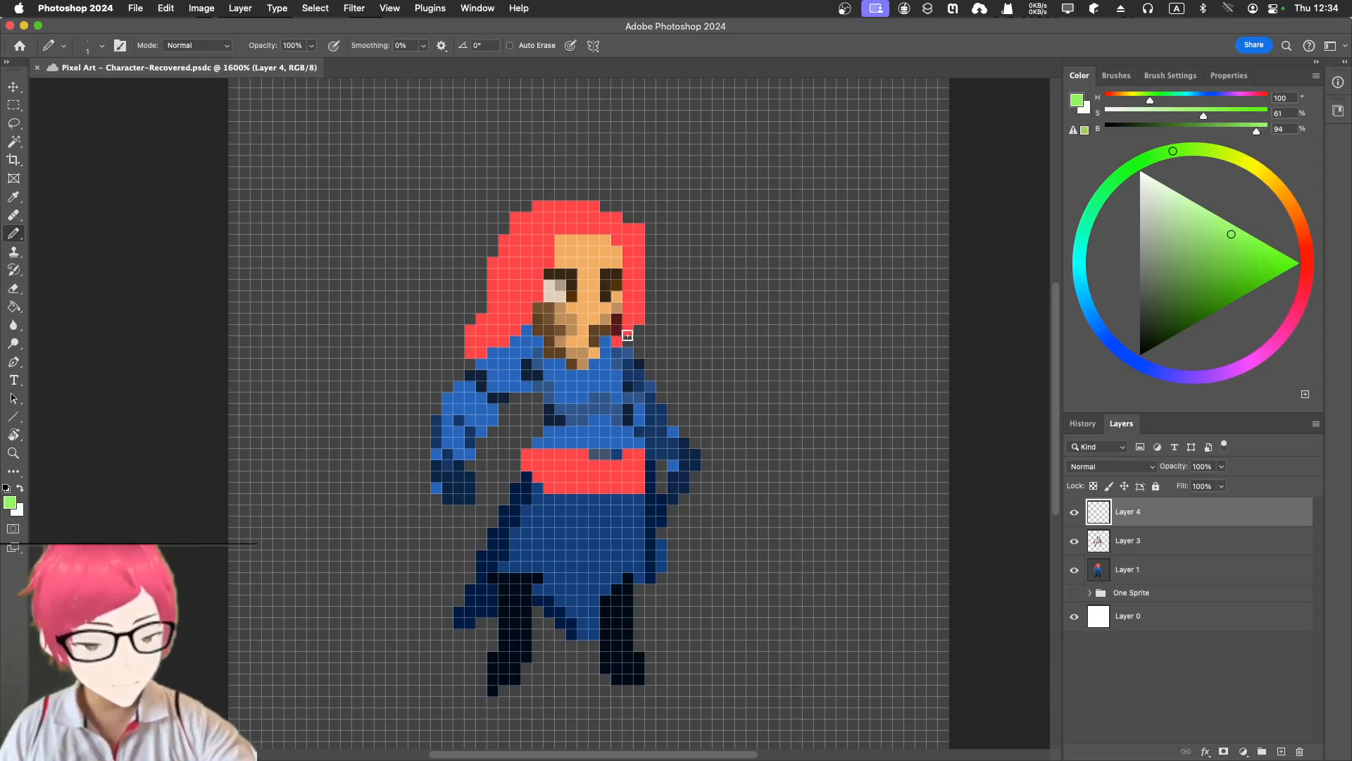
{"action": "left_click_drag", "start_coordinate": [630, 351], "coordinate": [662, 283]}
{"action": "mouse_move", "coordinate": [645, 330]}
{"action": "left_mouse_down"}
{"action": "mouse_move", "coordinate": [653, 310]}
{"action": "mouse_move", "coordinate": [662, 319]}
{"action": "left_mouse_up"}
{"action": "mouse_move", "coordinate": [550, 420]}
{"action": "left_mouse_down"}
{"action": "mouse_move", "coordinate": [391, 633]}
{"action": "mouse_move", "coordinate": [447, 543]}
{"action": "mouse_move", "coordinate": [494, 511]}
{"action": "left_mouse_up"}
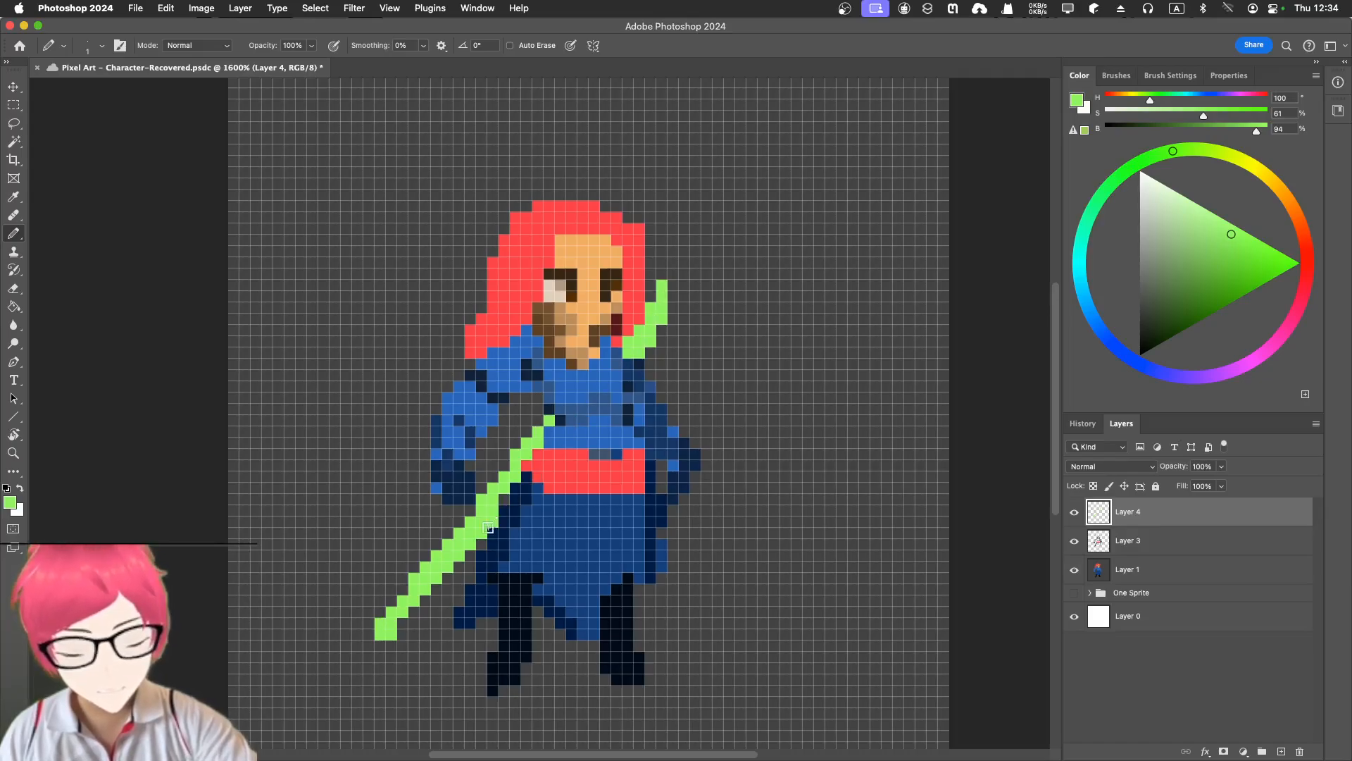
{"action": "left_click_drag", "start_coordinate": [648, 357], "coordinate": [675, 316]}
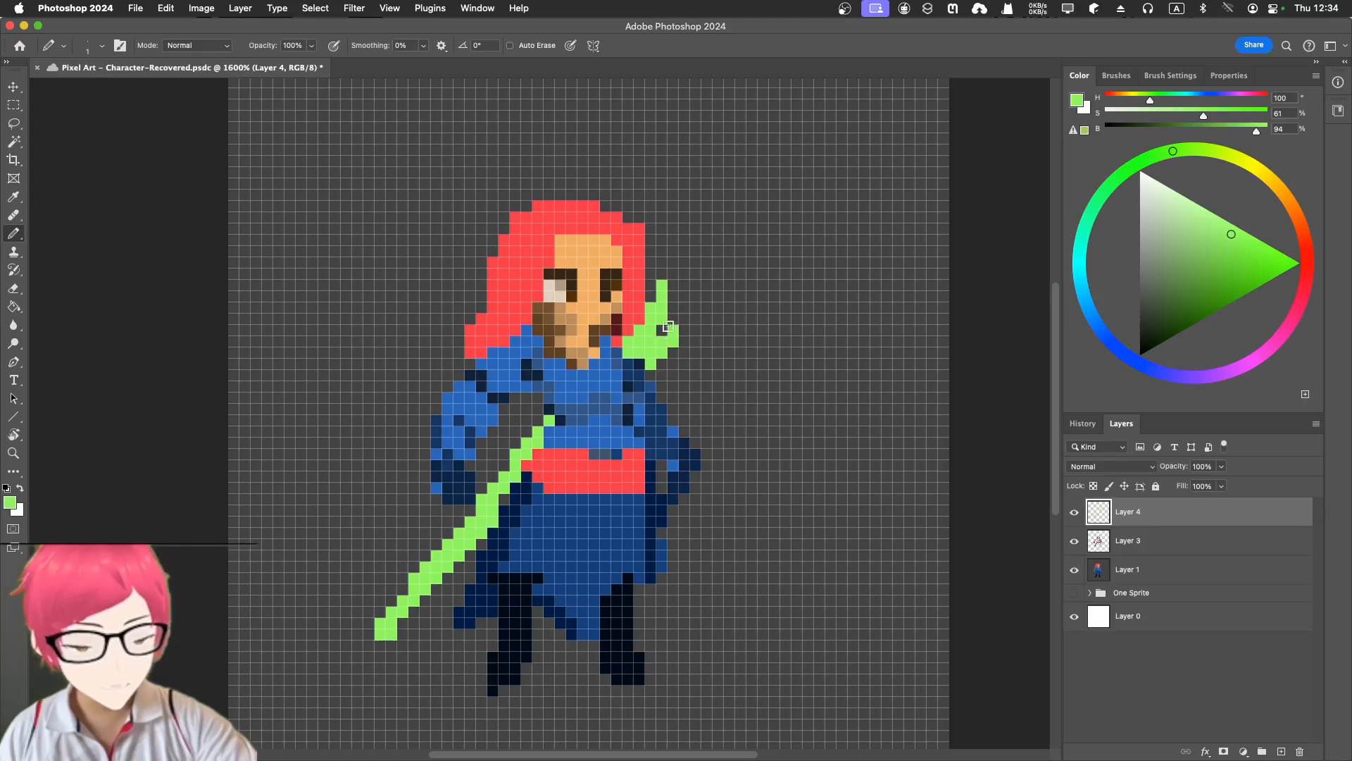
{"action": "mouse_move", "coordinate": [476, 549]}
{"action": "left_mouse_down"}
{"action": "mouse_move", "coordinate": [404, 625]}
{"action": "mouse_move", "coordinate": [437, 600]}
{"action": "left_mouse_up"}
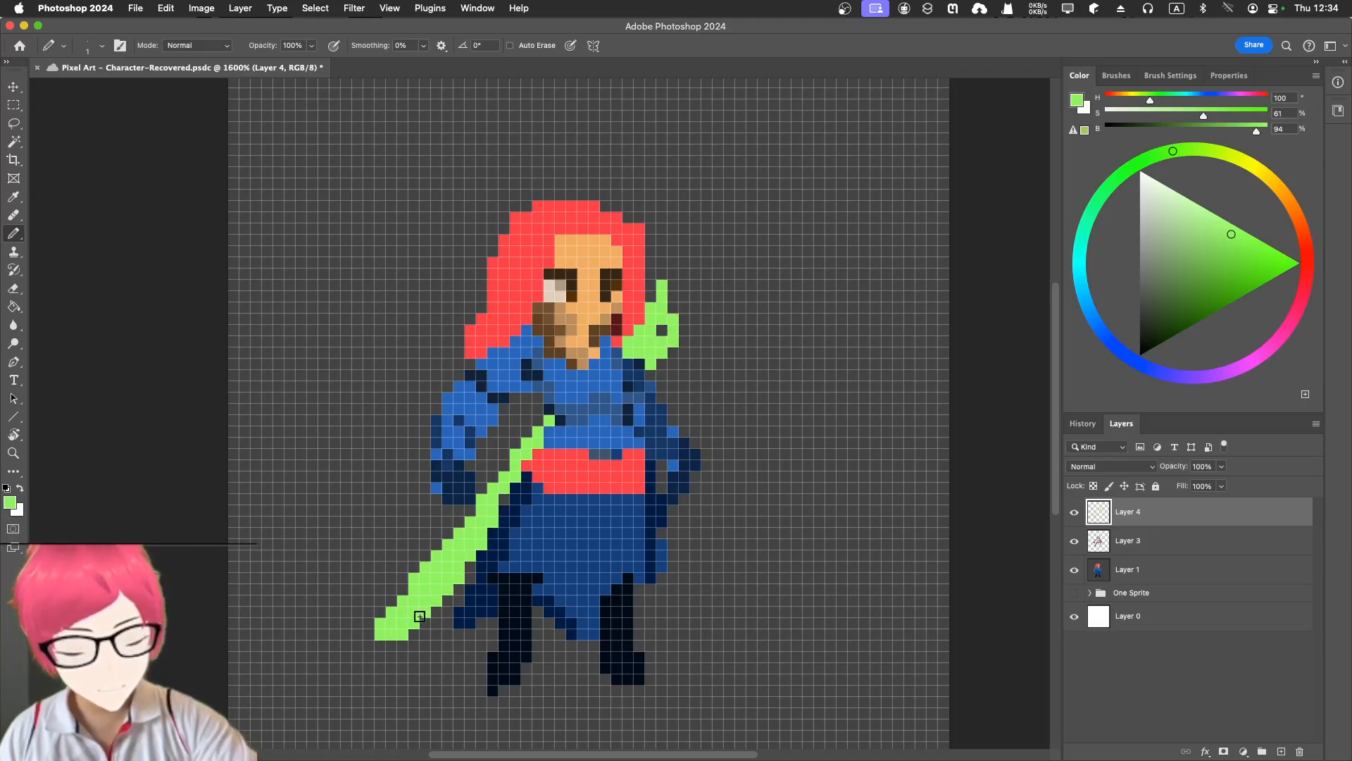
Fill the gap in the sword's base above the shoulder and paint a flared, pointed crossguard around it in the same light green.
{"action": "left_click", "coordinate": [662, 330]}
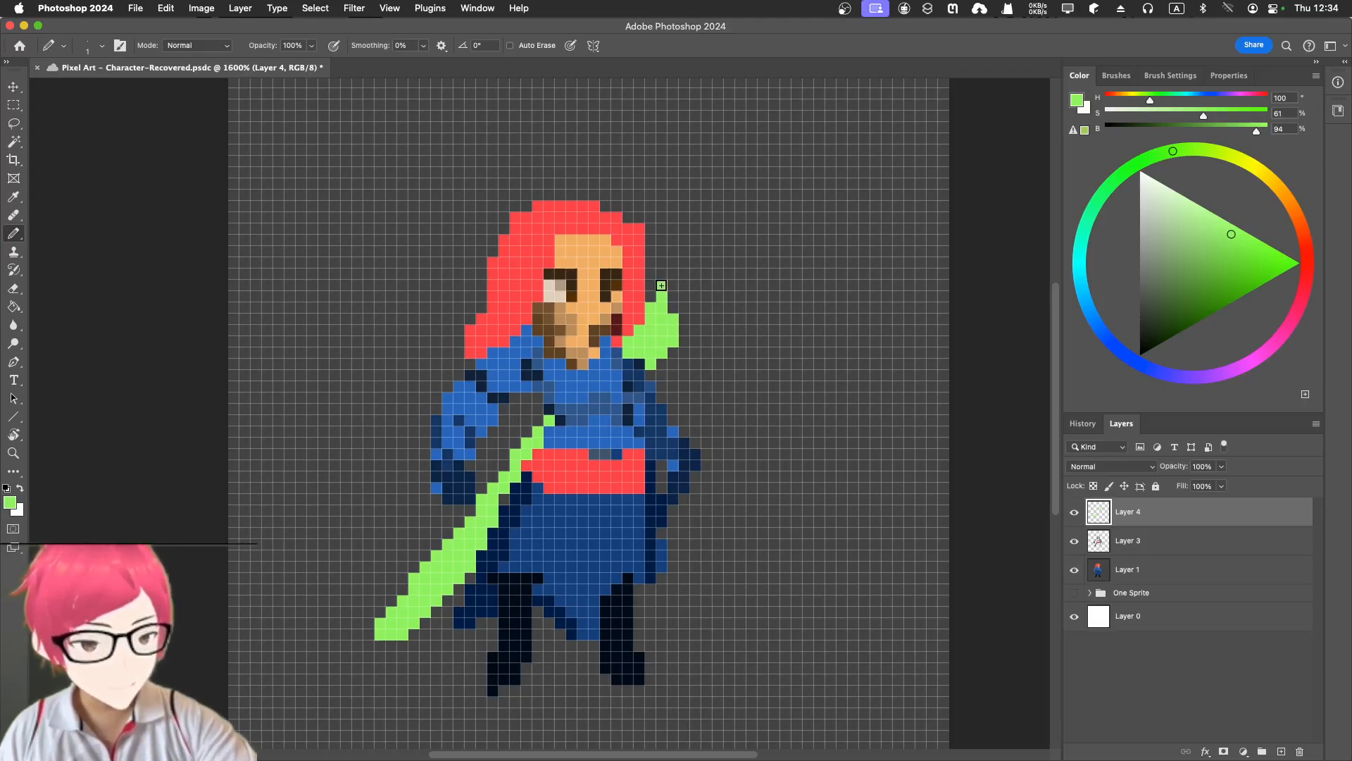
{"action": "left_click_drag", "start_coordinate": [660, 285], "coordinate": [706, 342]}
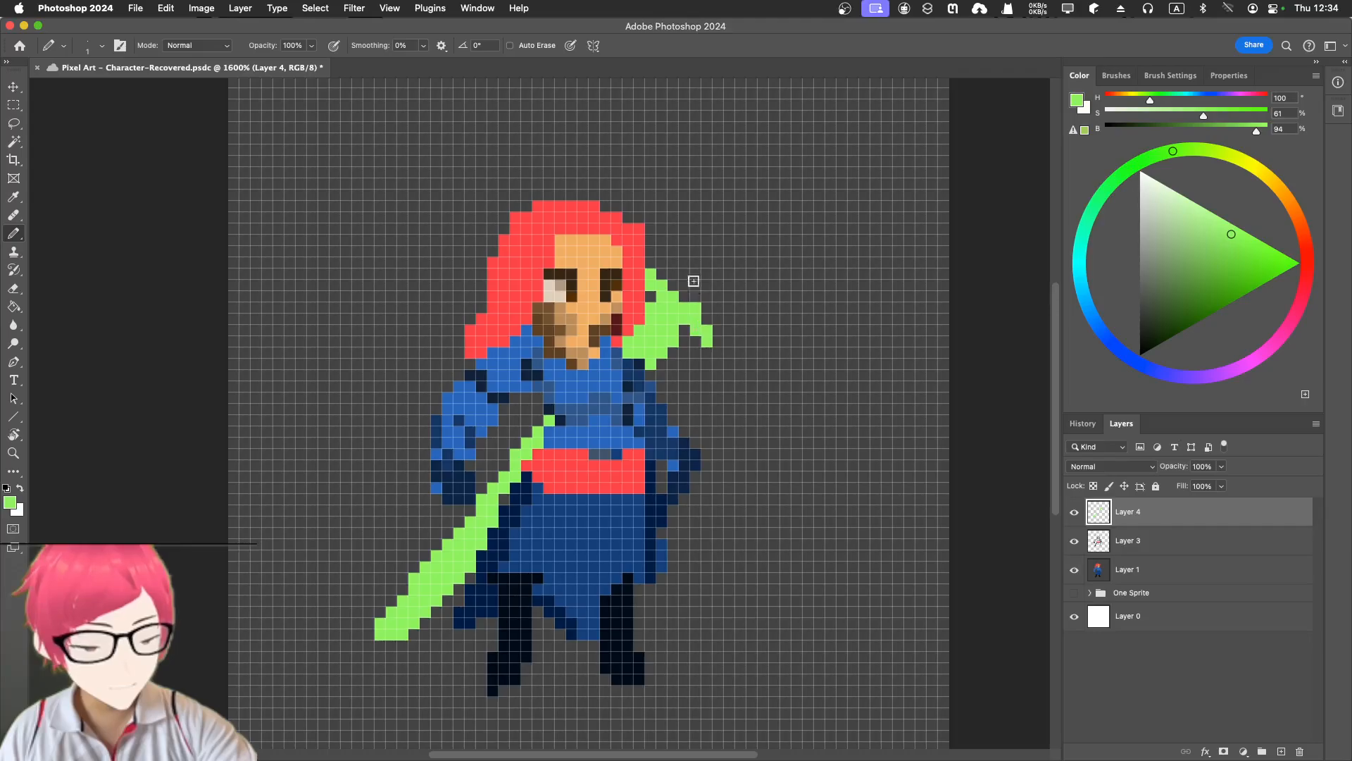
{"action": "left_click_drag", "start_coordinate": [678, 289], "coordinate": [715, 266]}
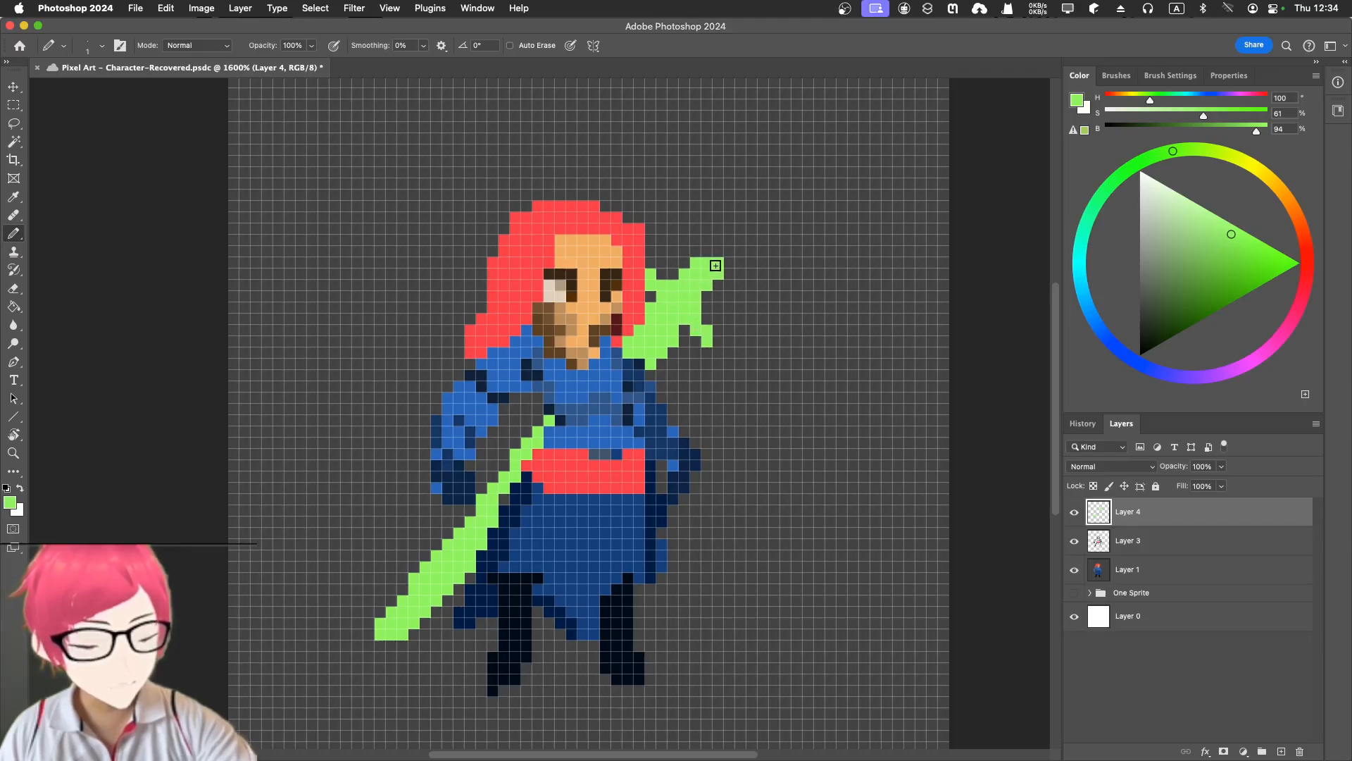
{"action": "left_click", "coordinate": [717, 253]}
{"action": "left_click_drag", "start_coordinate": [702, 310], "coordinate": [717, 329]}
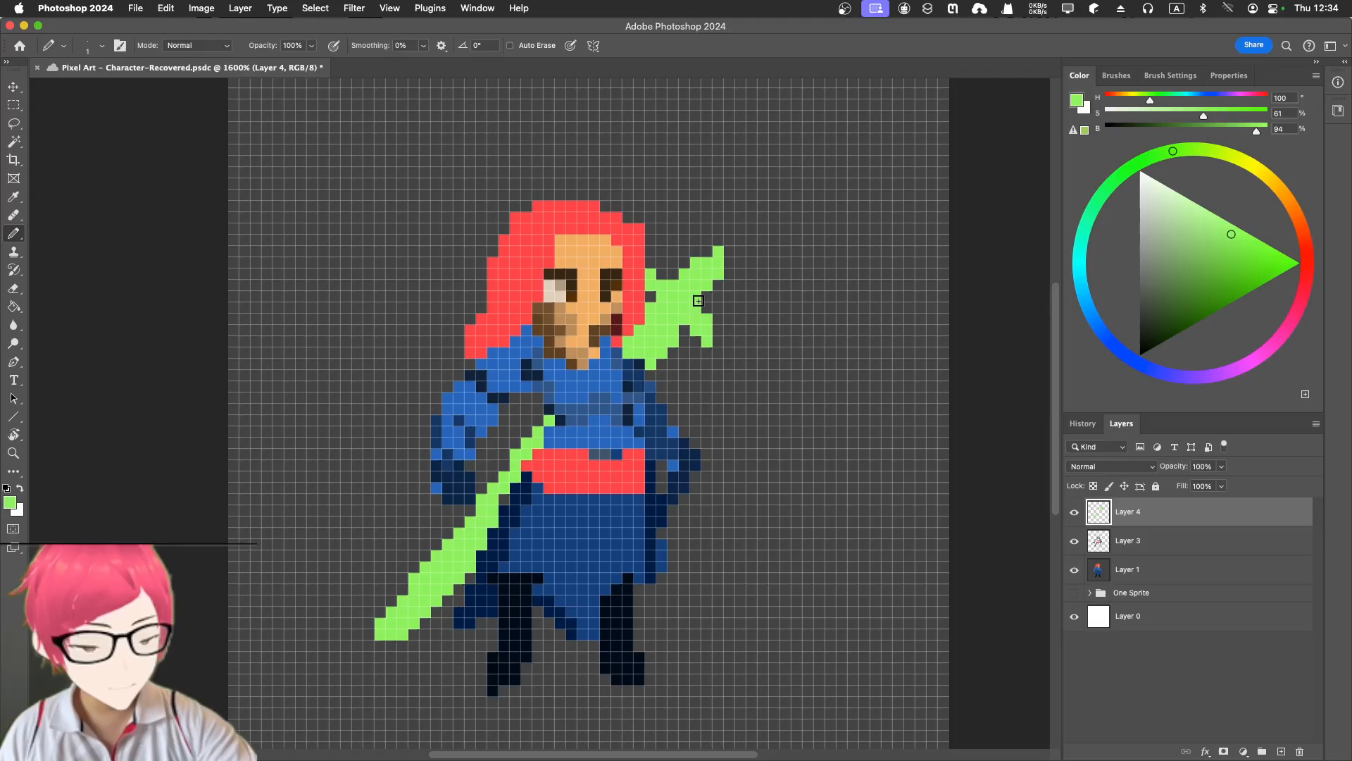
{"action": "left_click_drag", "start_coordinate": [664, 275], "coordinate": [678, 276]}
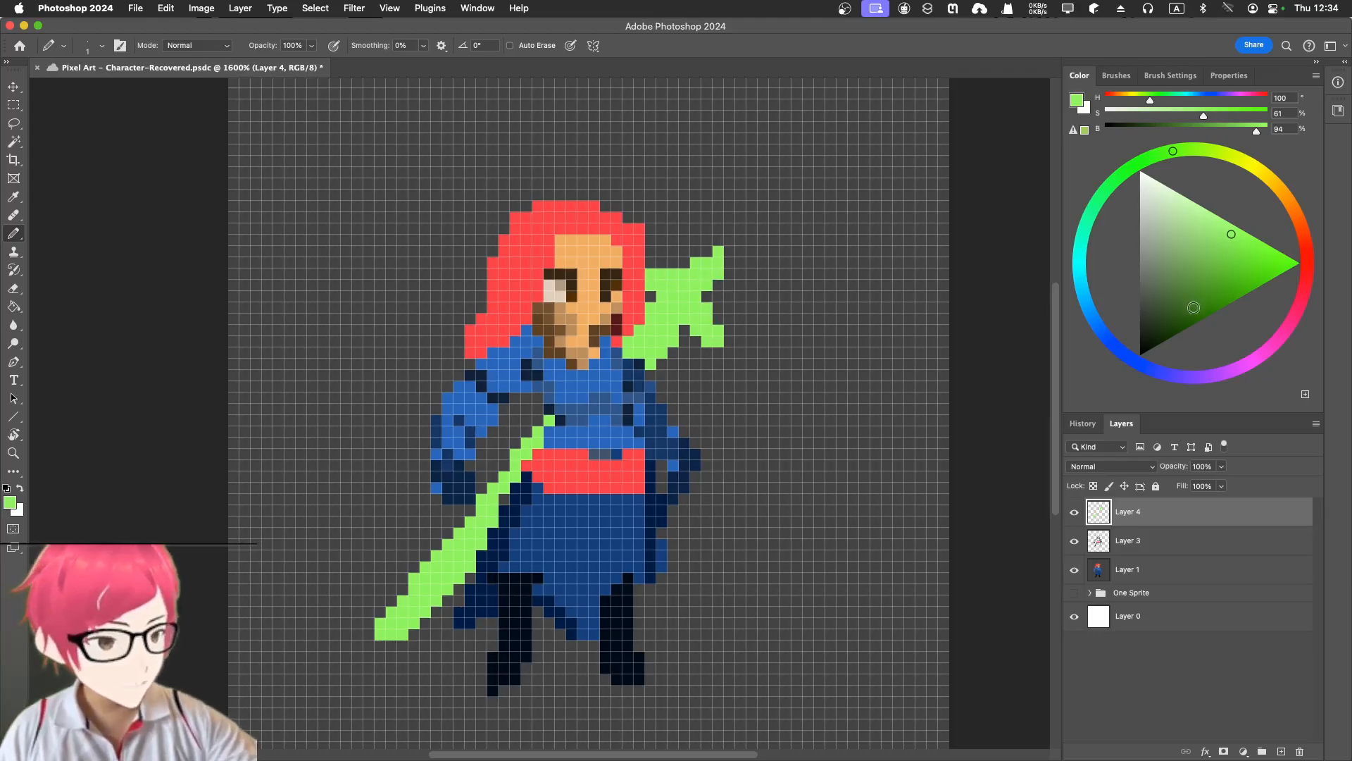
Shade the crossguard and the lower edge of the blade with dark green (H 100°, S 88%, B 39%).
{"action": "left_click", "coordinate": [1195, 314]}
{"action": "mouse_move", "coordinate": [718, 252]}
{"action": "left_mouse_down"}
{"action": "mouse_move", "coordinate": [705, 299]}
{"action": "mouse_move", "coordinate": [718, 327]}
{"action": "left_mouse_up"}
{"action": "mouse_move", "coordinate": [651, 286]}
{"action": "left_mouse_down"}
{"action": "mouse_move", "coordinate": [696, 329]}
{"action": "mouse_move", "coordinate": [650, 364]}
{"action": "left_mouse_up"}
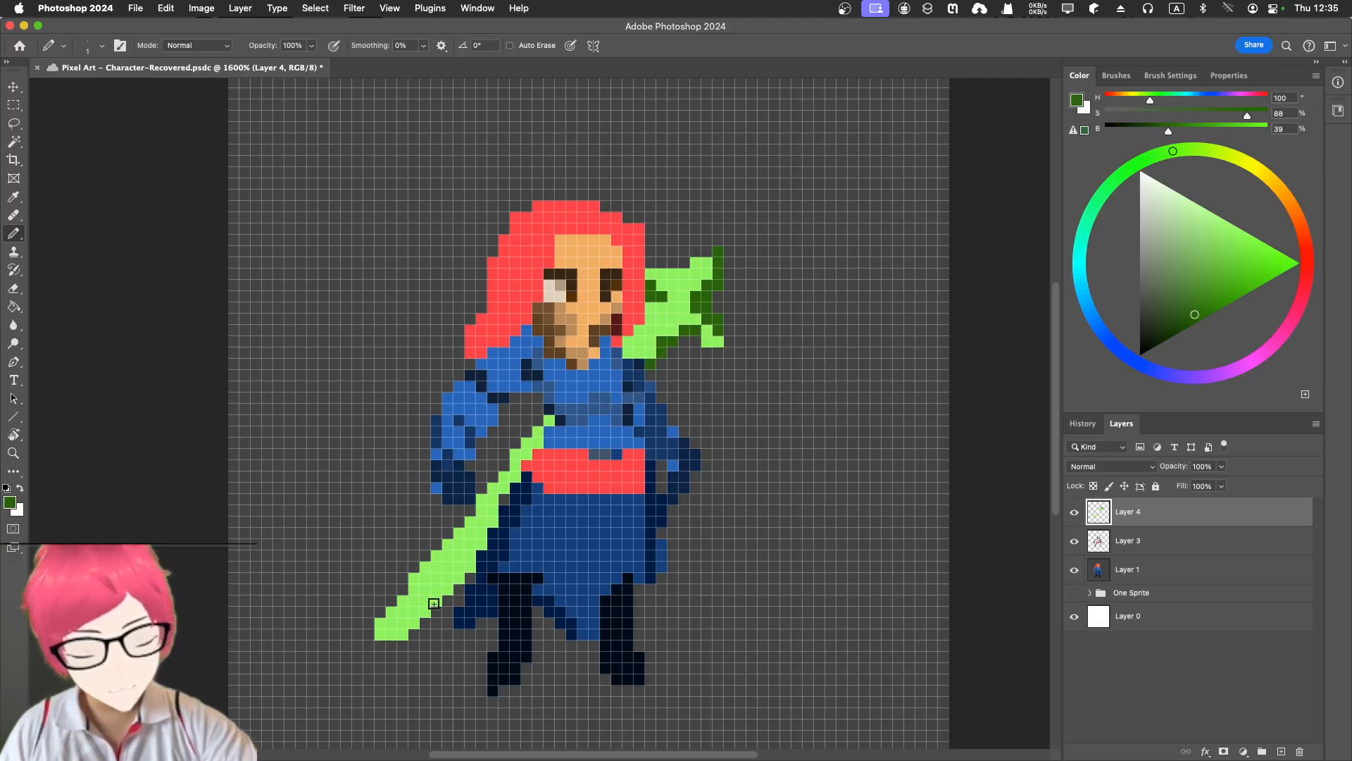
{"action": "left_click_drag", "start_coordinate": [485, 551], "coordinate": [387, 635]}
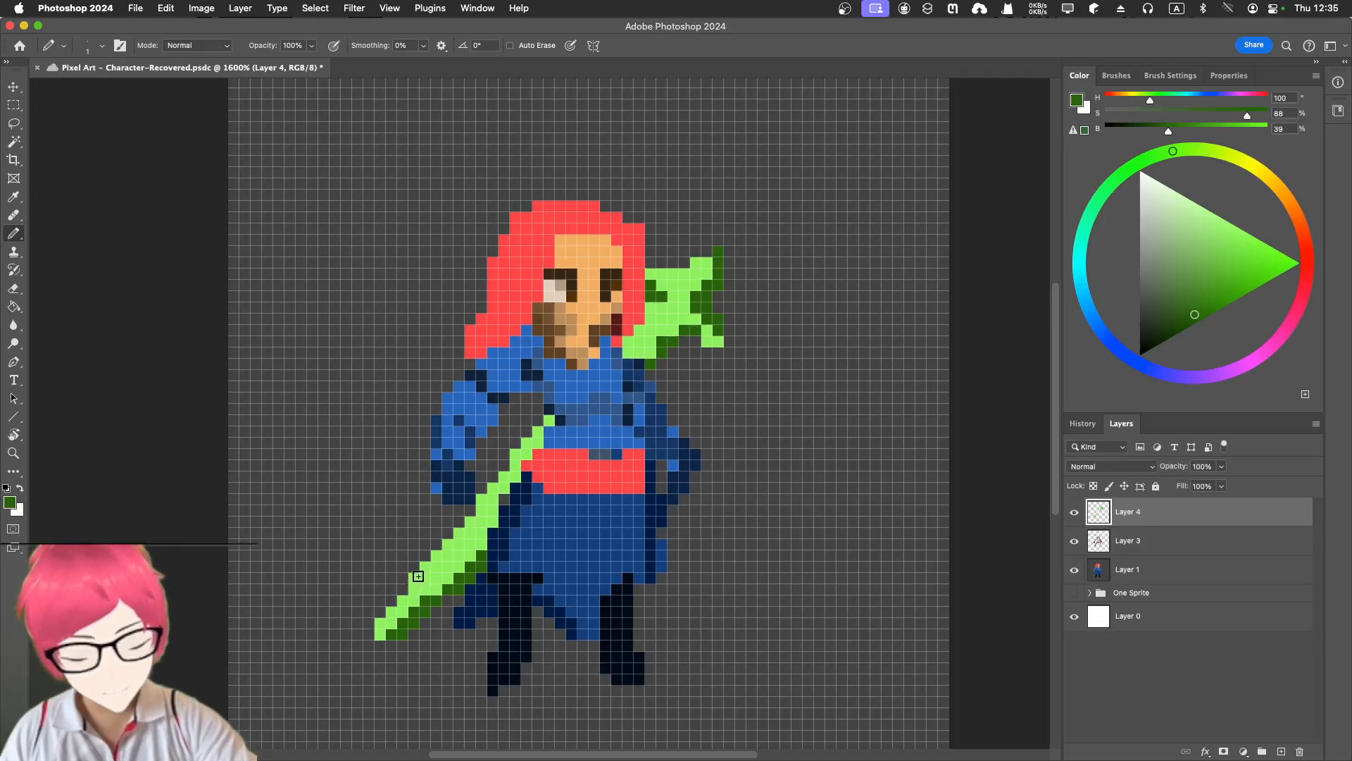
Shade the upper edge of the blade from tip to chest with a medium green (H 100°, S 72%, B 48%).
{"action": "left_click", "coordinate": [1195, 298]}
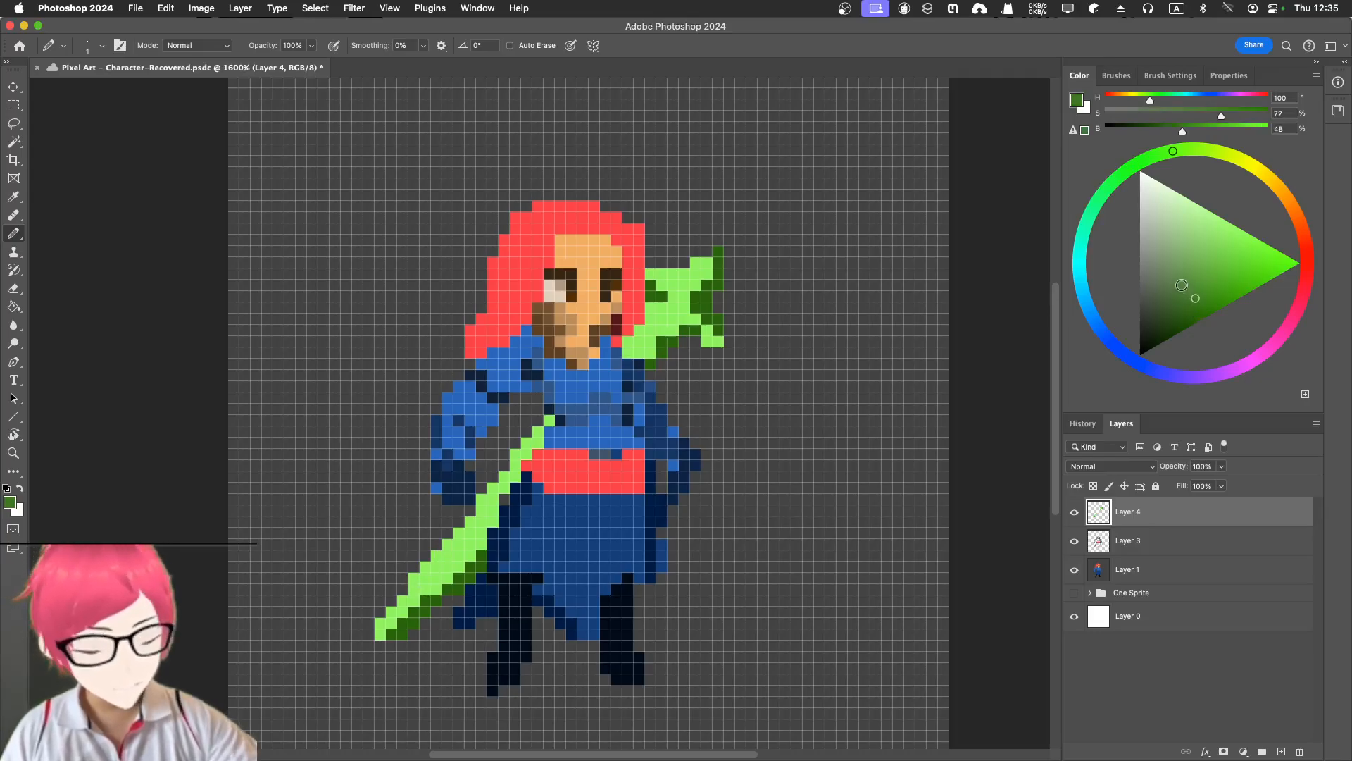
{"action": "mouse_move", "coordinate": [380, 623]}
{"action": "left_mouse_down"}
{"action": "mouse_move", "coordinate": [470, 522]}
{"action": "mouse_move", "coordinate": [437, 556]}
{"action": "left_mouse_up"}
{"action": "left_click", "coordinate": [460, 534]}
{"action": "left_click_drag", "start_coordinate": [493, 492], "coordinate": [538, 432]}
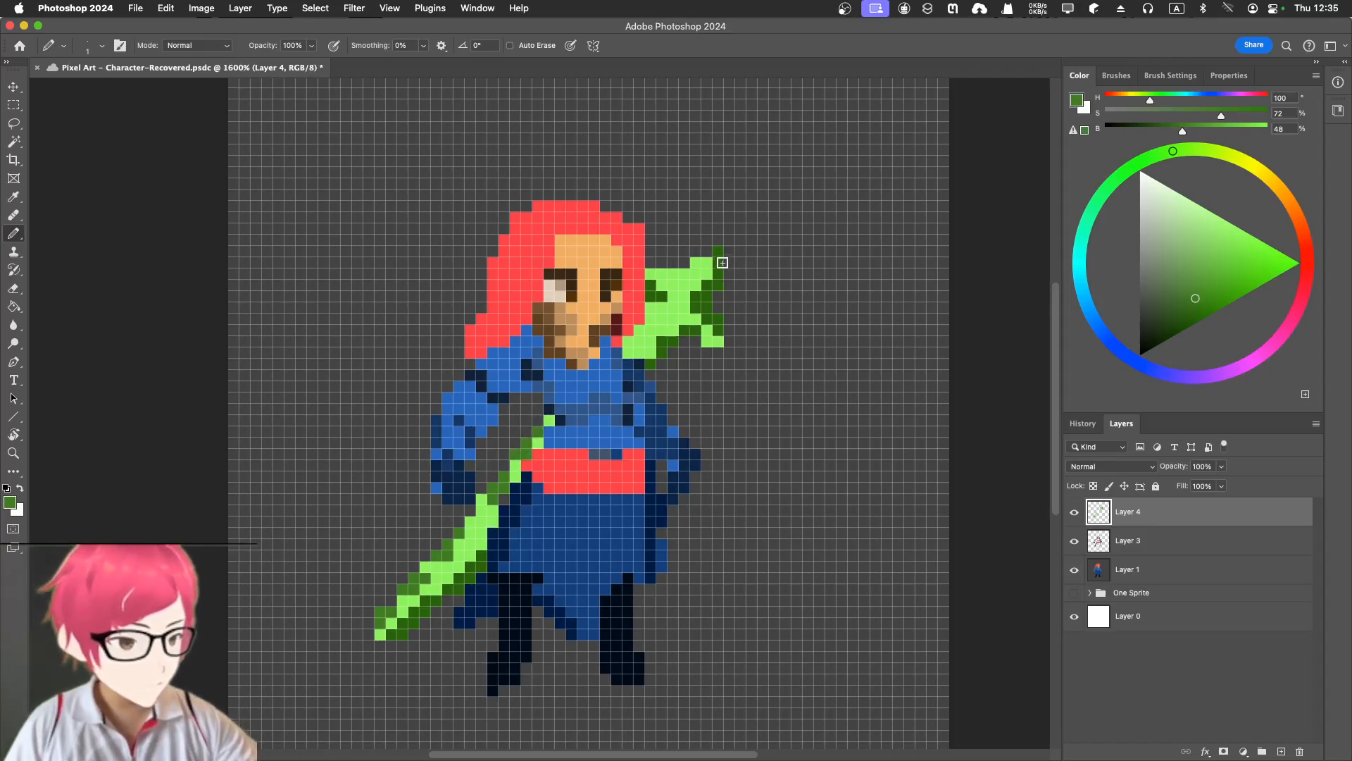
Paint the sword's handle above the crossguard, finishing it in navy blue (H 232°, S 92%, B 44%) with a wider end.
{"action": "left_click_drag", "start_coordinate": [1174, 321], "coordinate": [1168, 331]}
{"action": "left_click_drag", "start_coordinate": [709, 262], "coordinate": [737, 239]}
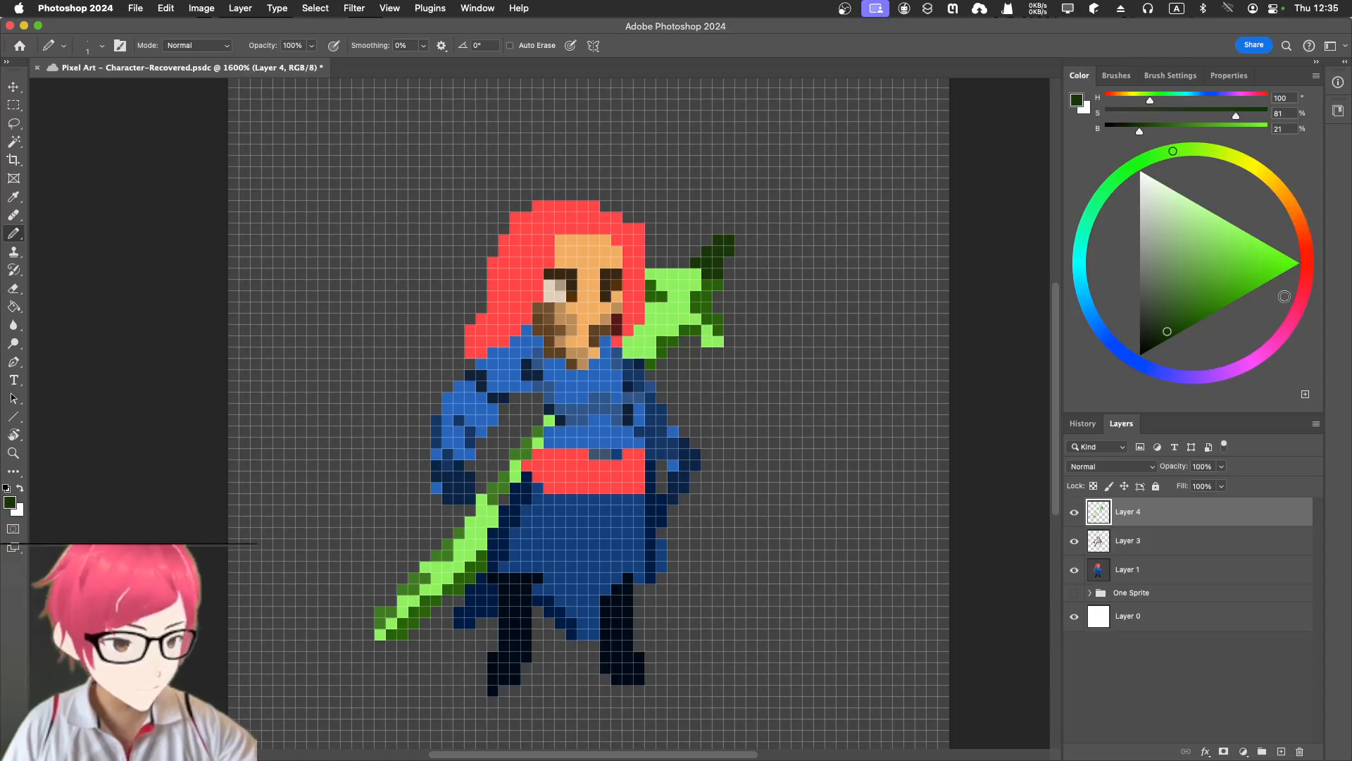
{"action": "left_click", "coordinate": [1124, 352]}
{"action": "left_click_drag", "start_coordinate": [1190, 262], "coordinate": [1204, 310]}
{"action": "mouse_move", "coordinate": [727, 251]}
{"action": "left_mouse_down"}
{"action": "mouse_move", "coordinate": [712, 251]}
{"action": "mouse_move", "coordinate": [740, 226]}
{"action": "mouse_move", "coordinate": [729, 256]}
{"action": "mouse_move", "coordinate": [706, 262]}
{"action": "mouse_move", "coordinate": [723, 283]}
{"action": "mouse_move", "coordinate": [712, 286]}
{"action": "left_mouse_up"}
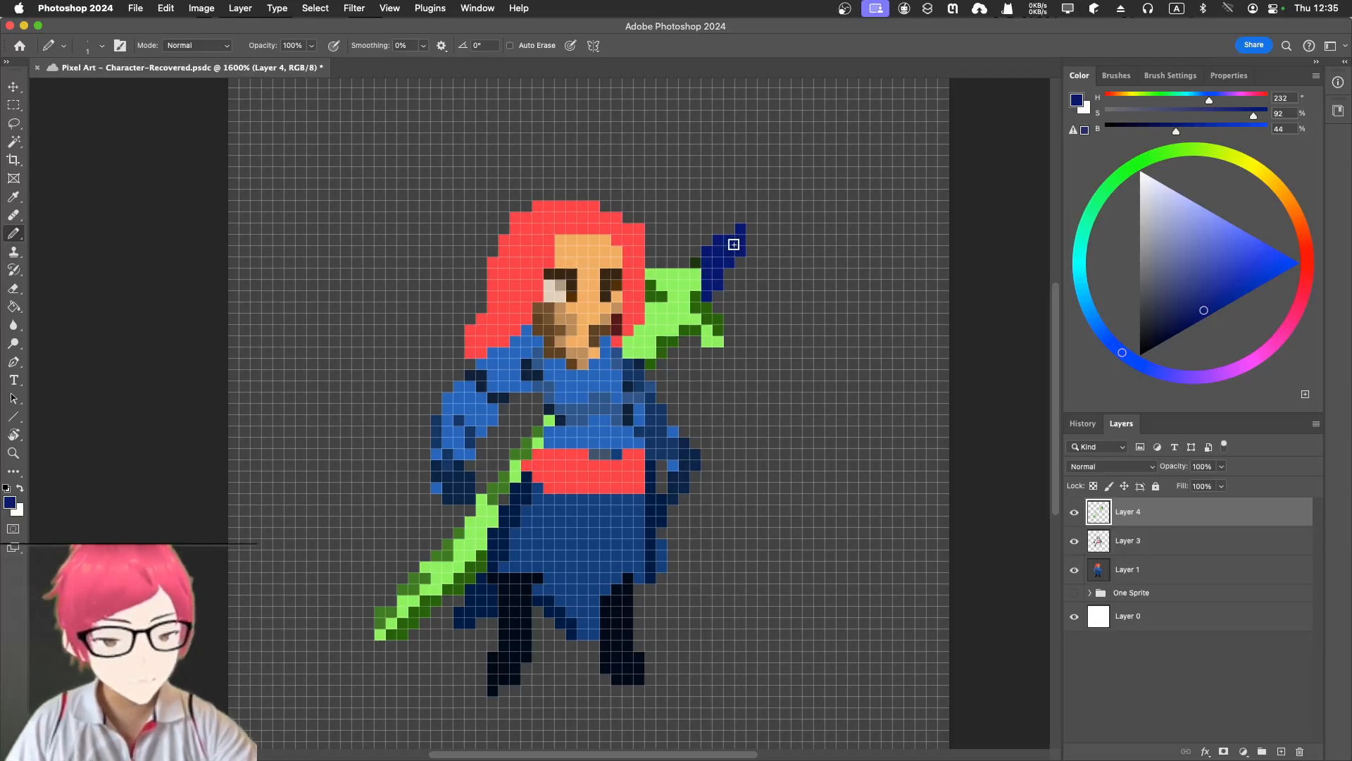
{"action": "left_click_drag", "start_coordinate": [743, 238], "coordinate": [751, 252]}
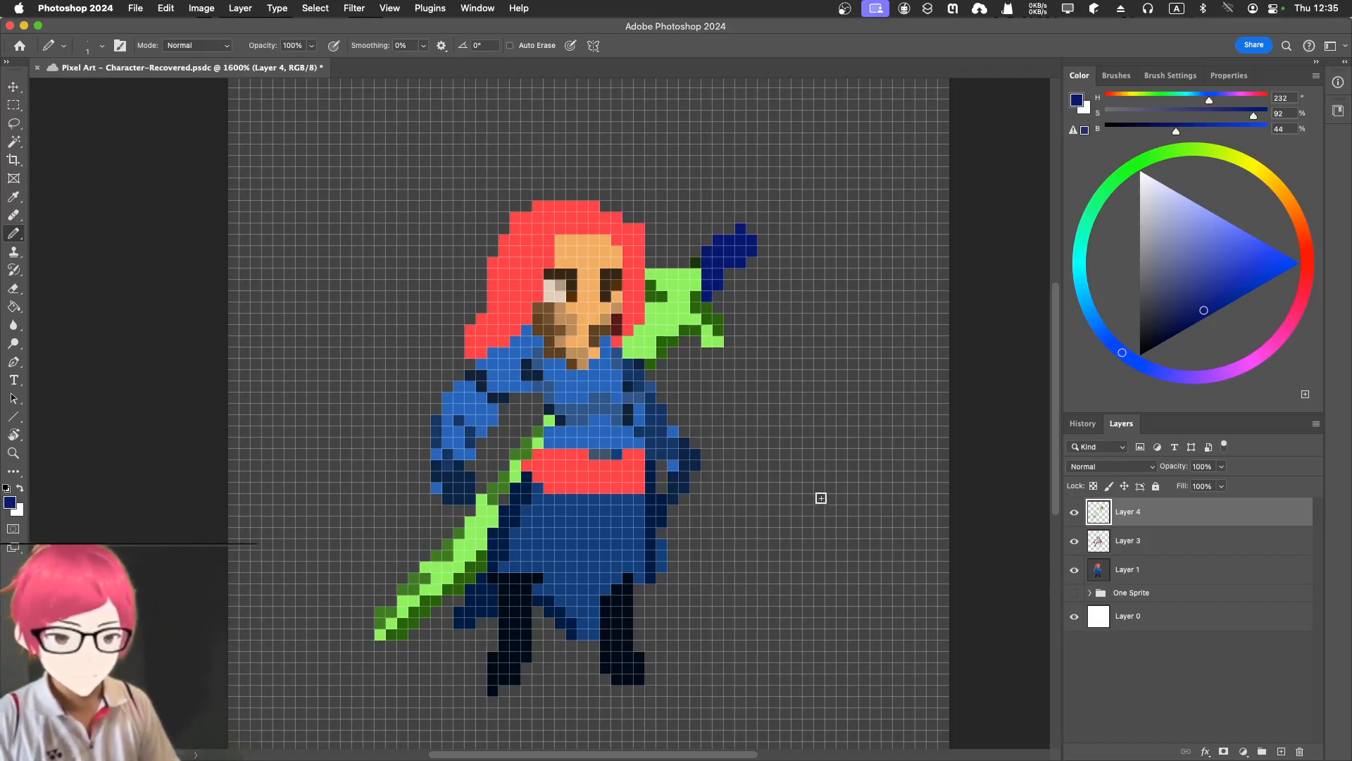
Add small navy accent pixels on the crossguard and along the sword blade.
{"action": "left_click", "coordinate": [649, 343]}
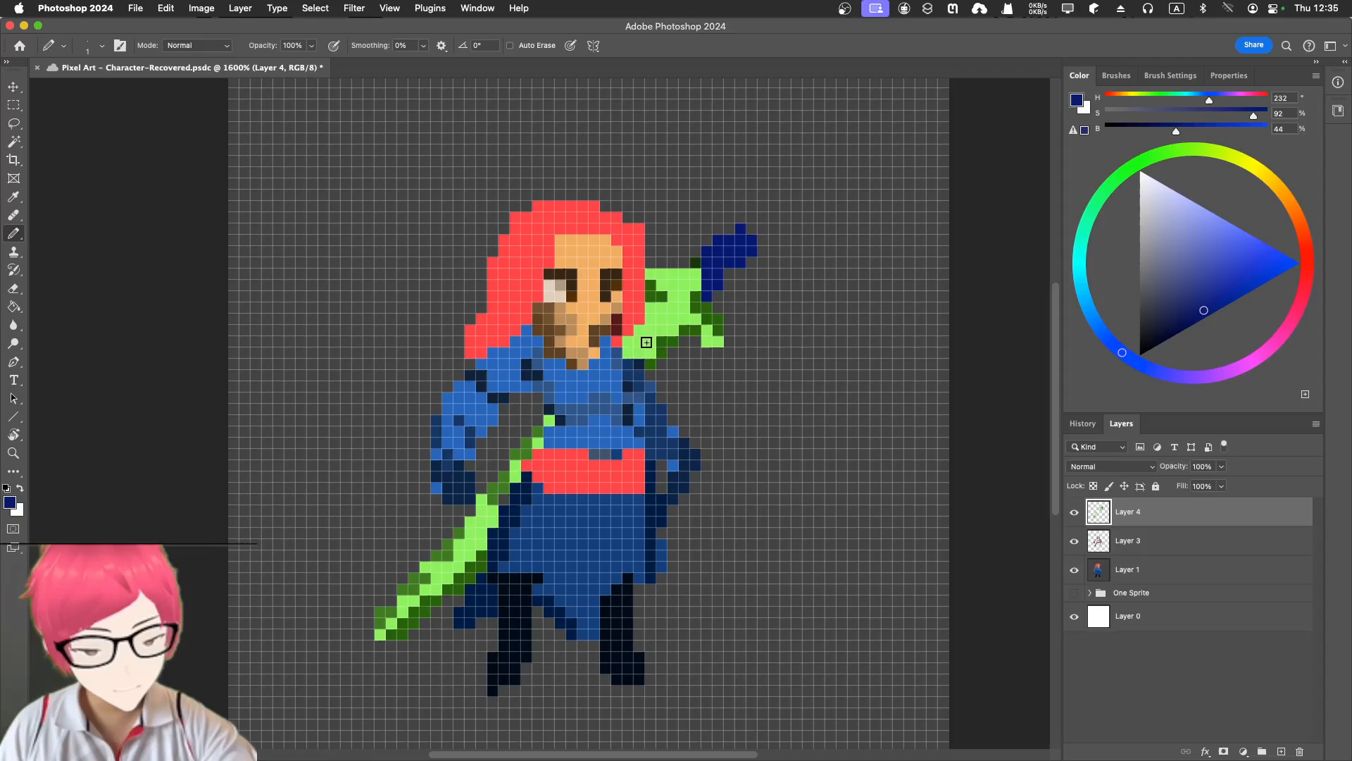
{"action": "left_click_drag", "start_coordinate": [674, 308], "coordinate": [673, 319]}
{"action": "left_click", "coordinate": [452, 569]}
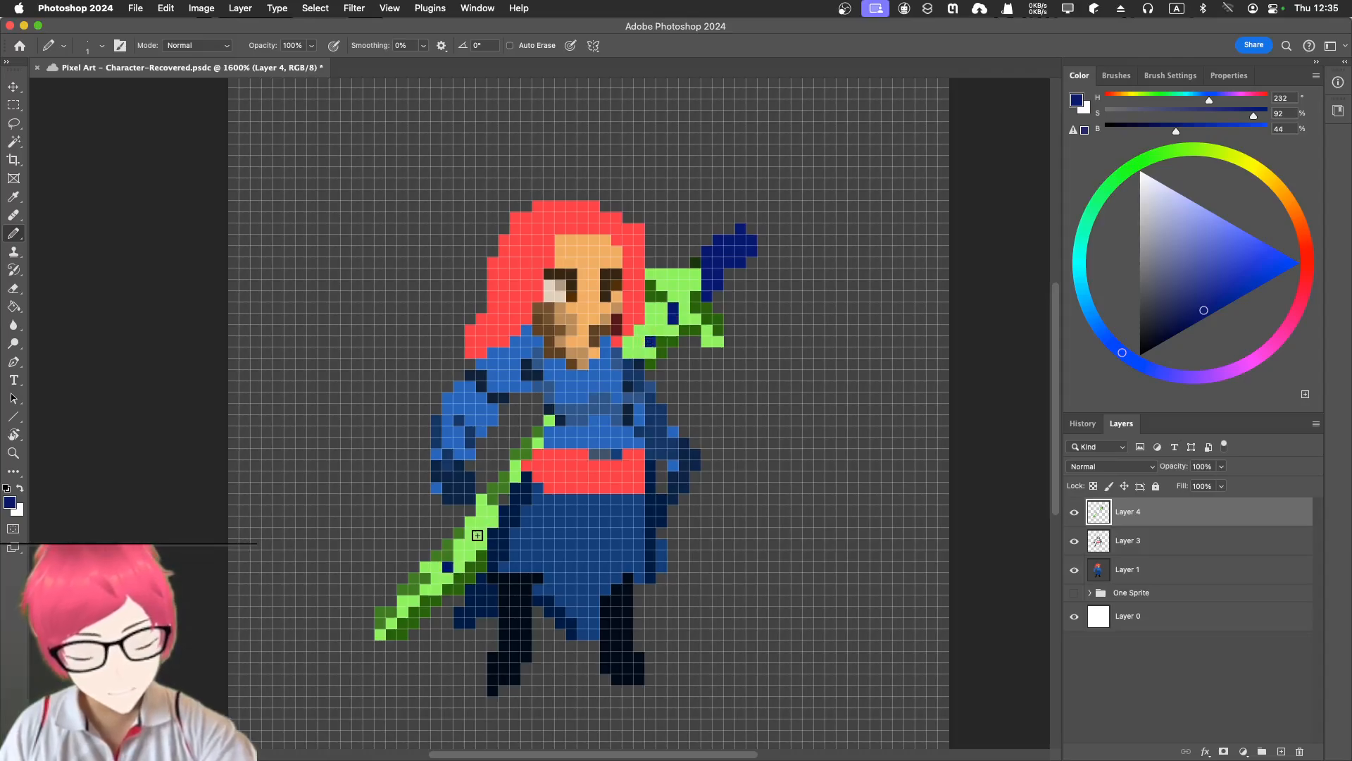
{"action": "left_click", "coordinate": [402, 623]}
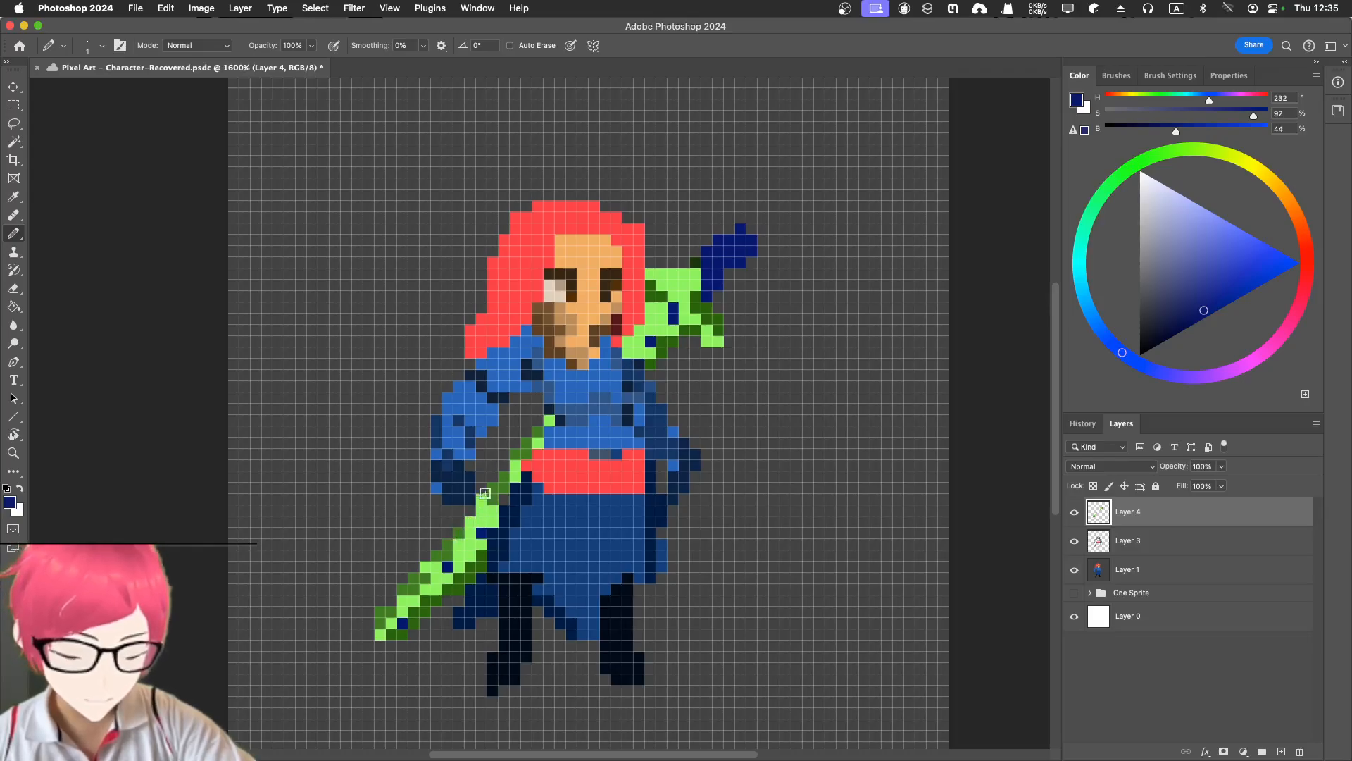
Sample the blade's medium green (H 100°, S 72%, B 48%) and thicken the blade's upper edge with it.
{"action": "key", "text": "i"}
{"action": "left_click", "coordinate": [461, 529]}
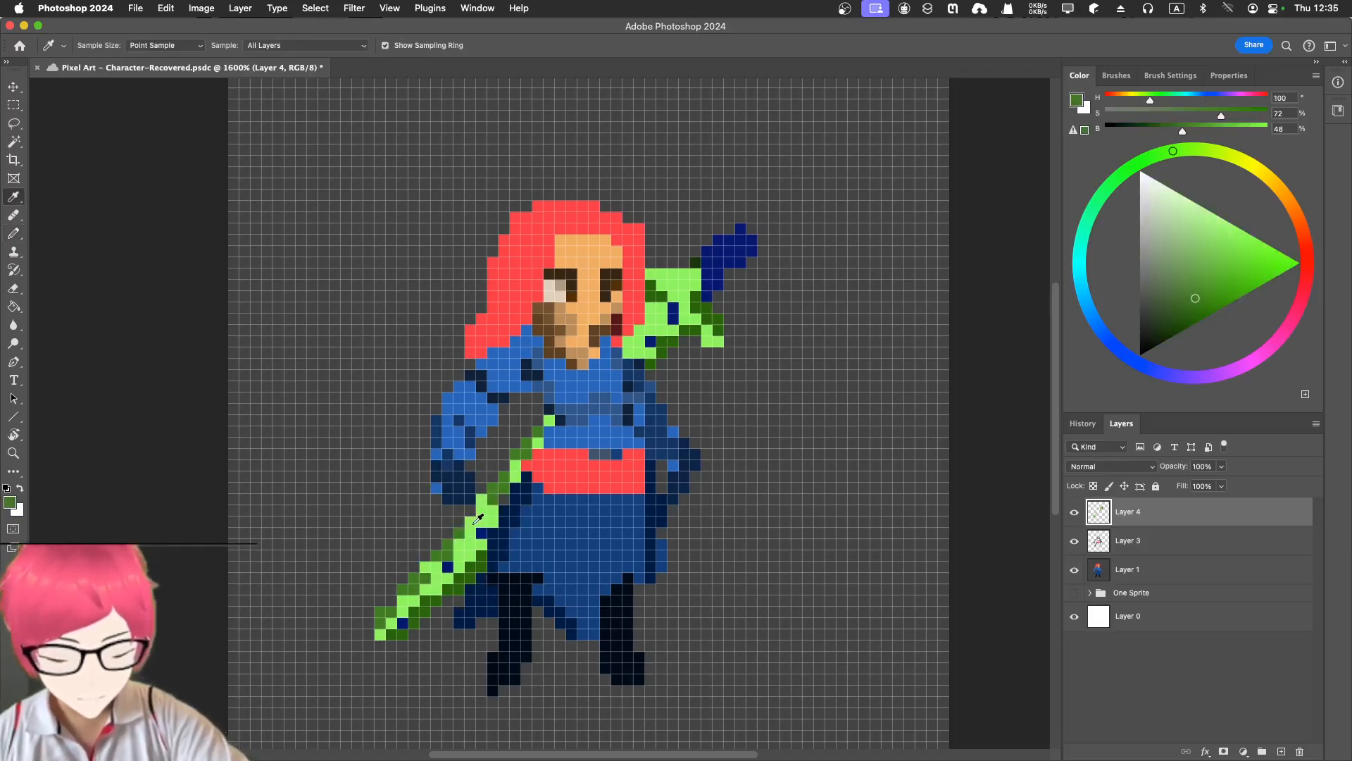
{"action": "key", "text": "b"}
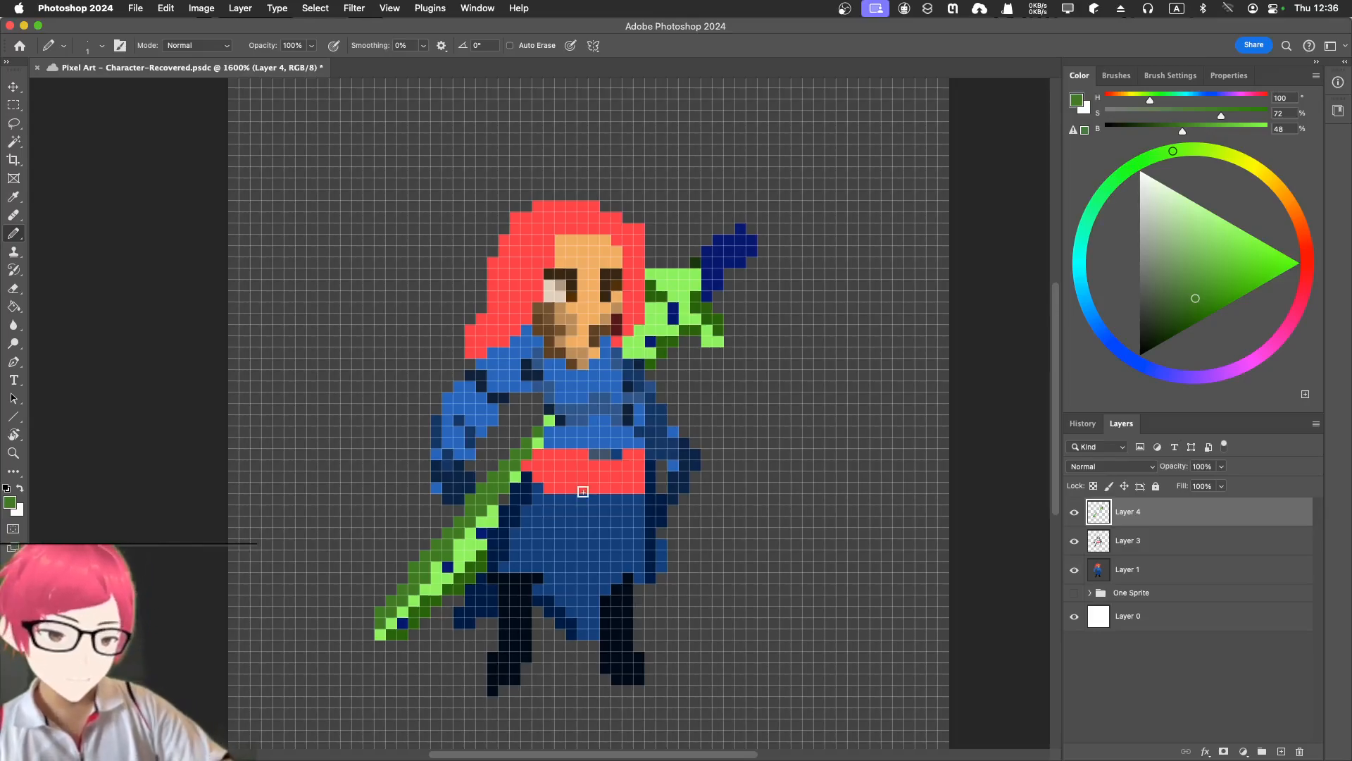
Reshape the skirt's outer edge below the hand on the hip, alternating sampled dark blue (H 215°, S 100%, B 27%) and background grey (B 26%).
{"action": "key", "text": "i"}
{"action": "left_click", "coordinate": [485, 582]}
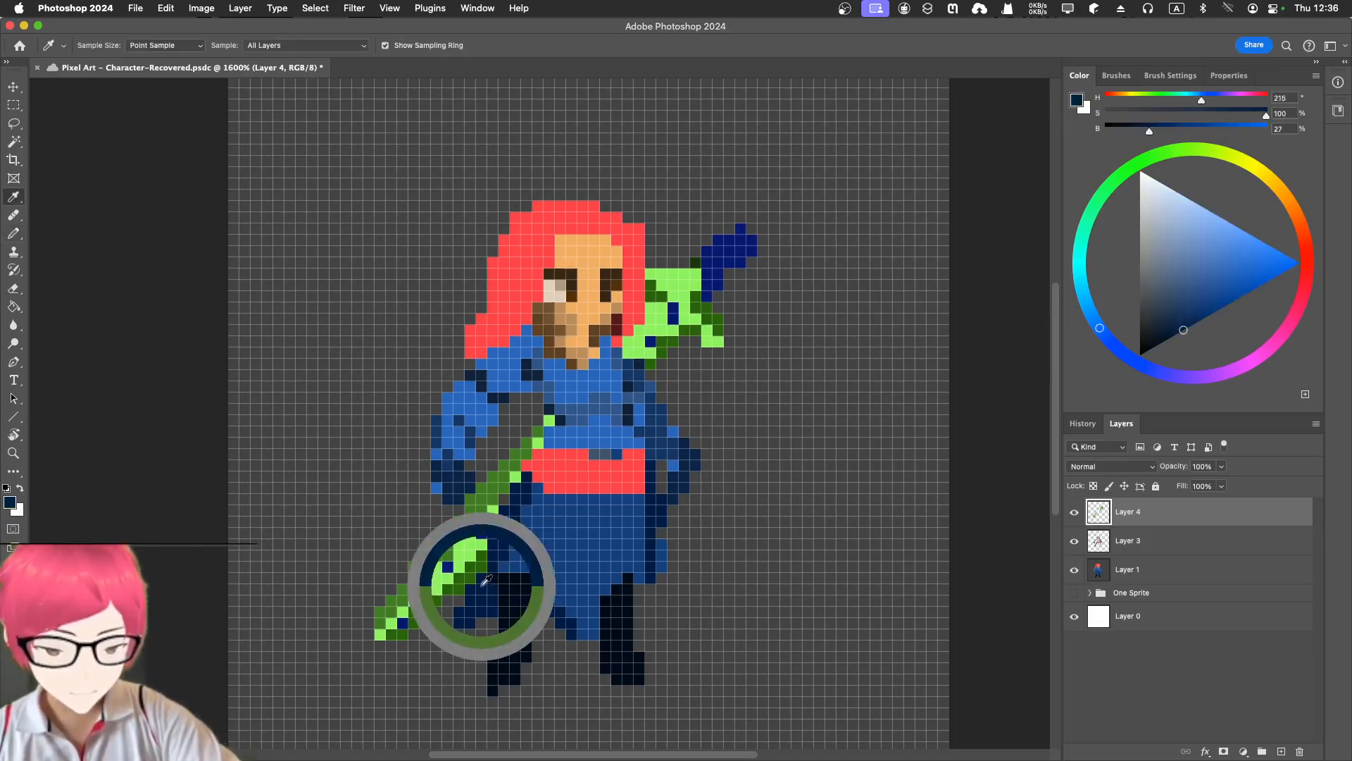
{"action": "key", "text": "b"}
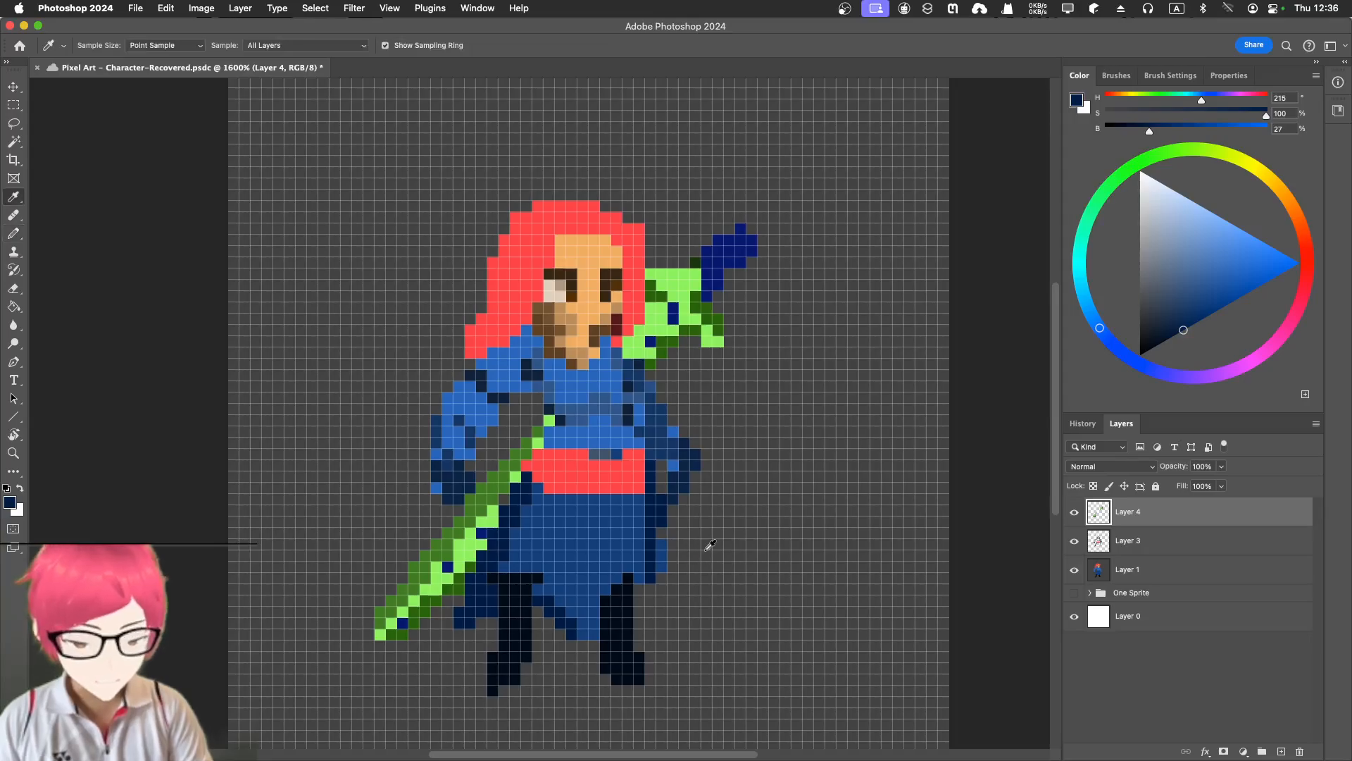
{"action": "left_click", "coordinate": [704, 550], "text": "alt"}
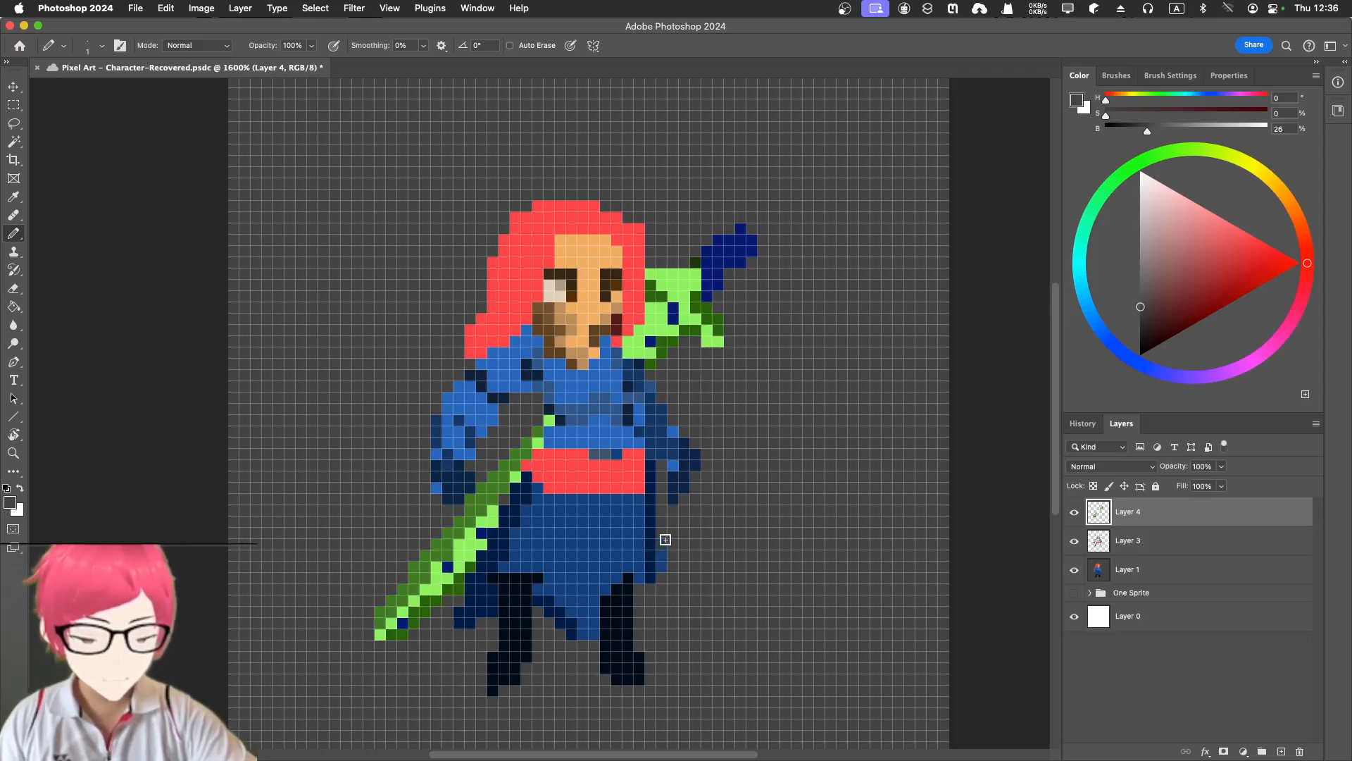
{"action": "key", "text": "i"}
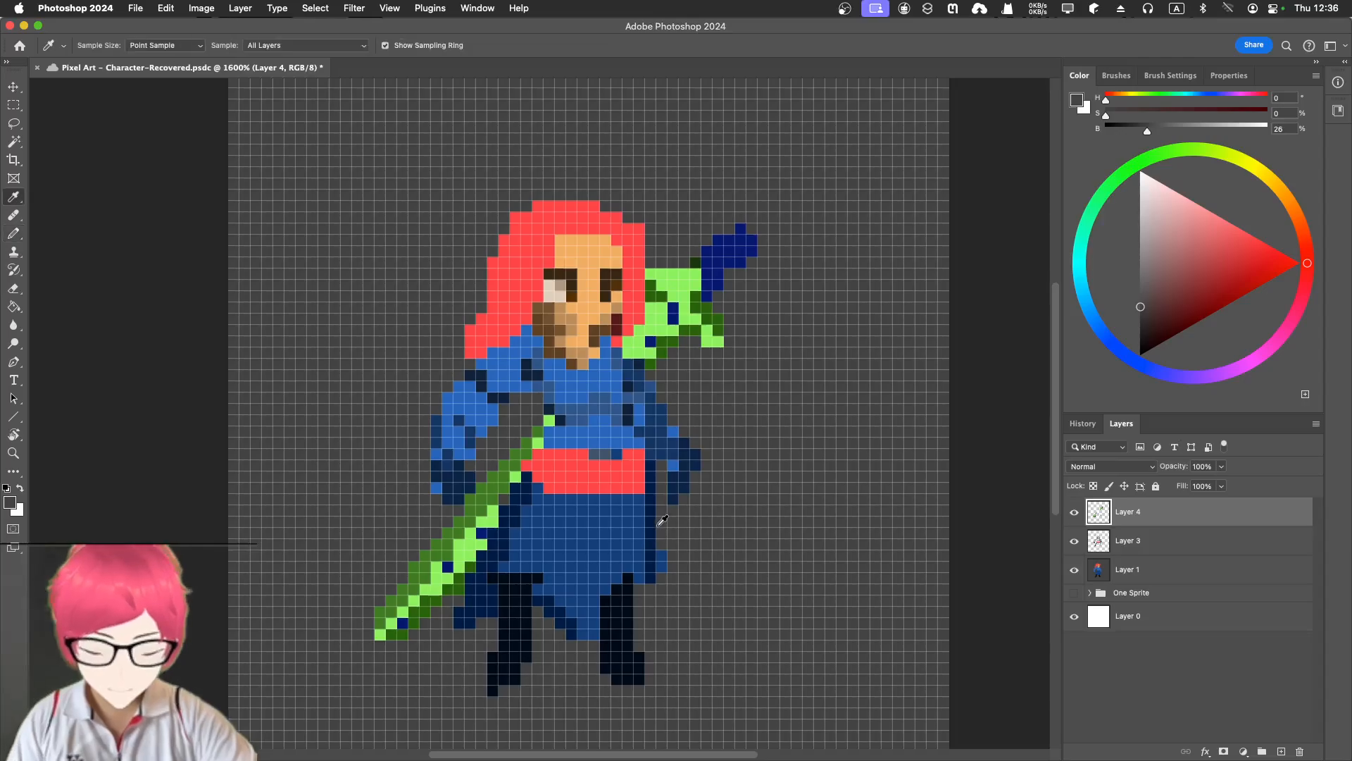
{"action": "left_click", "coordinate": [660, 522]}
{"action": "key", "text": "b"}
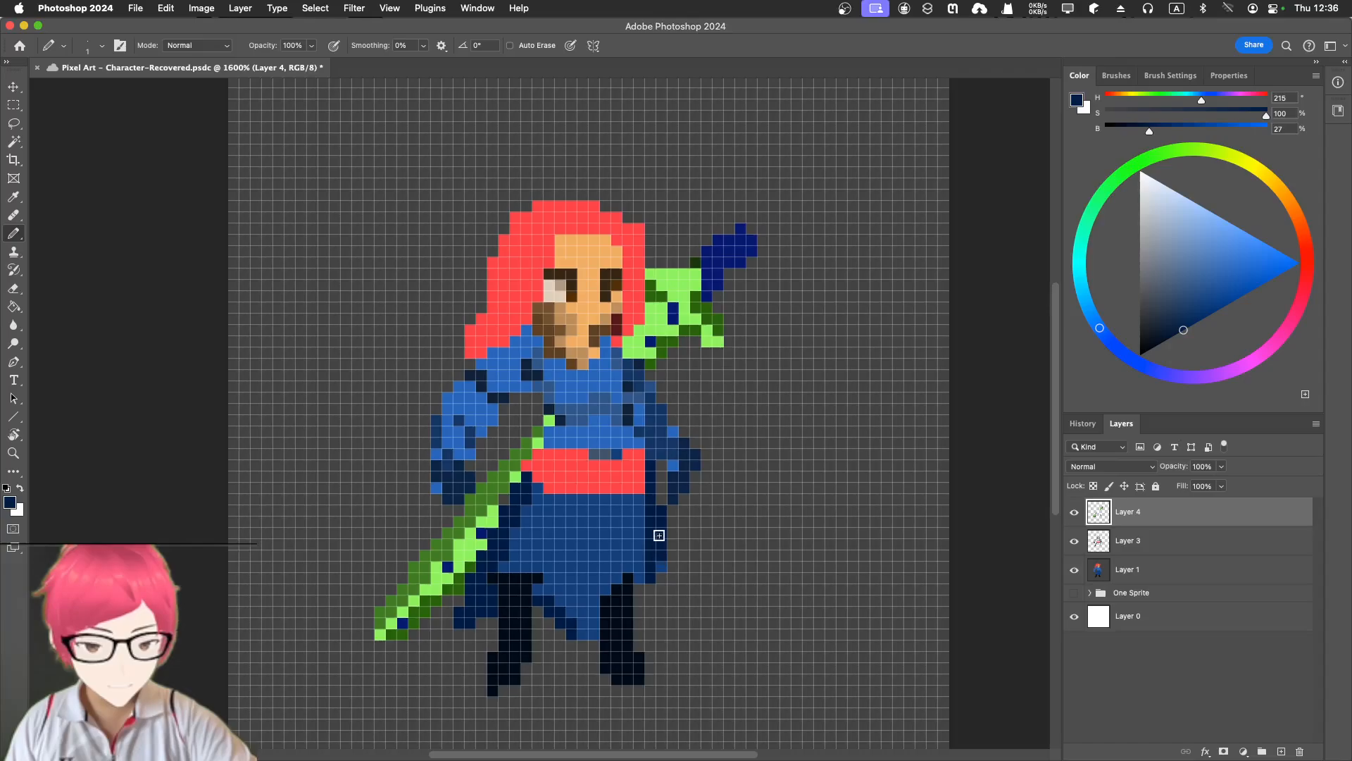
{"action": "key", "text": "i"}
{"action": "left_click", "coordinate": [697, 524]}
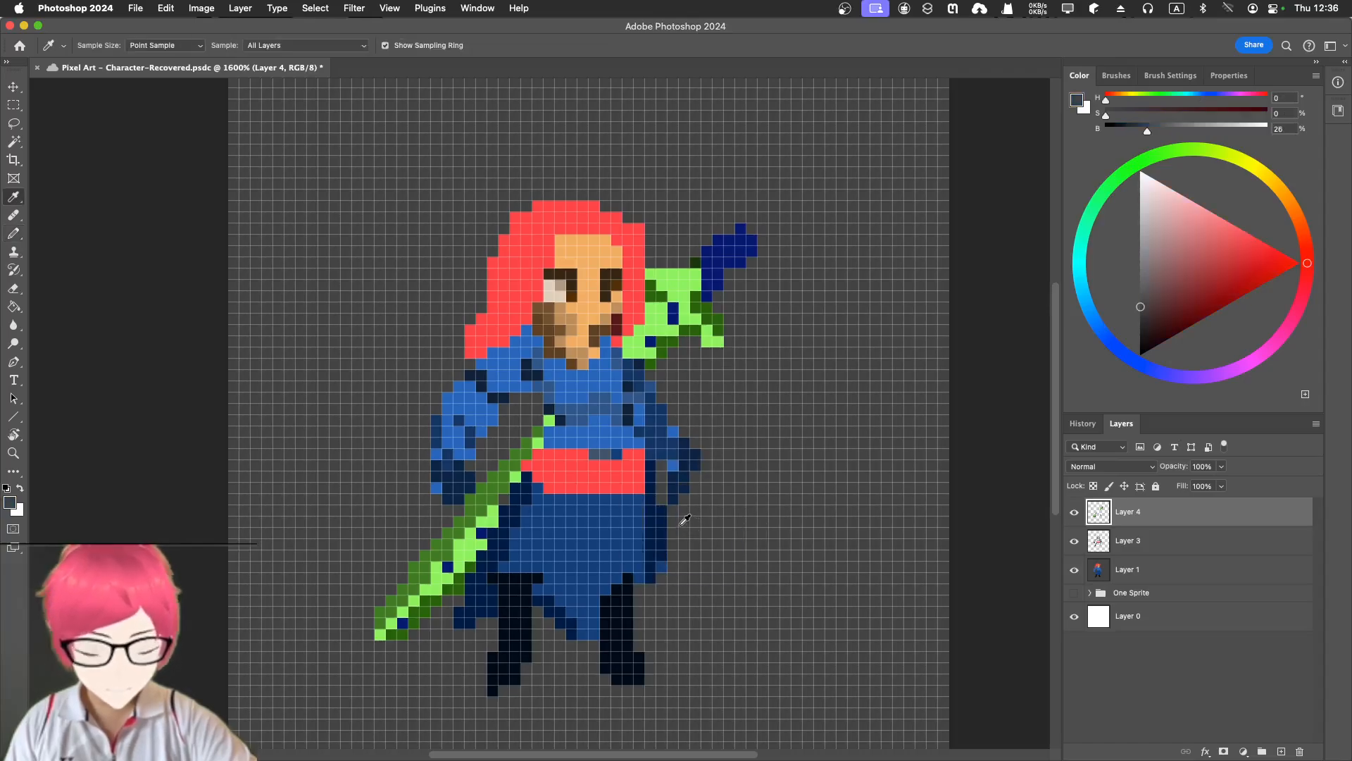
{"action": "key", "text": "b"}
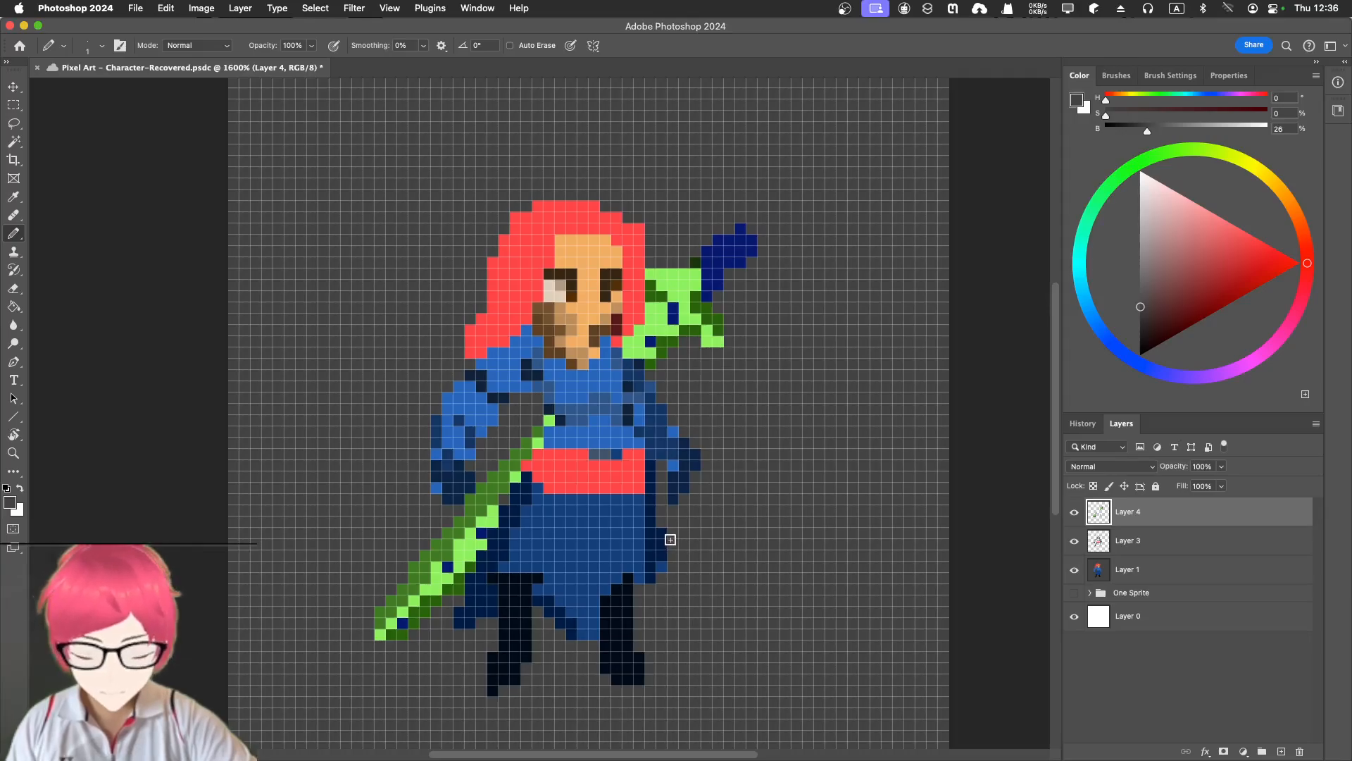
Flare the skirt's lower outer corner outward into a point with the sampled dark blue (H 215°, S 100%, B 27%).
{"action": "key", "text": "i"}
{"action": "left_click", "coordinate": [669, 544]}
{"action": "key", "text": "b"}
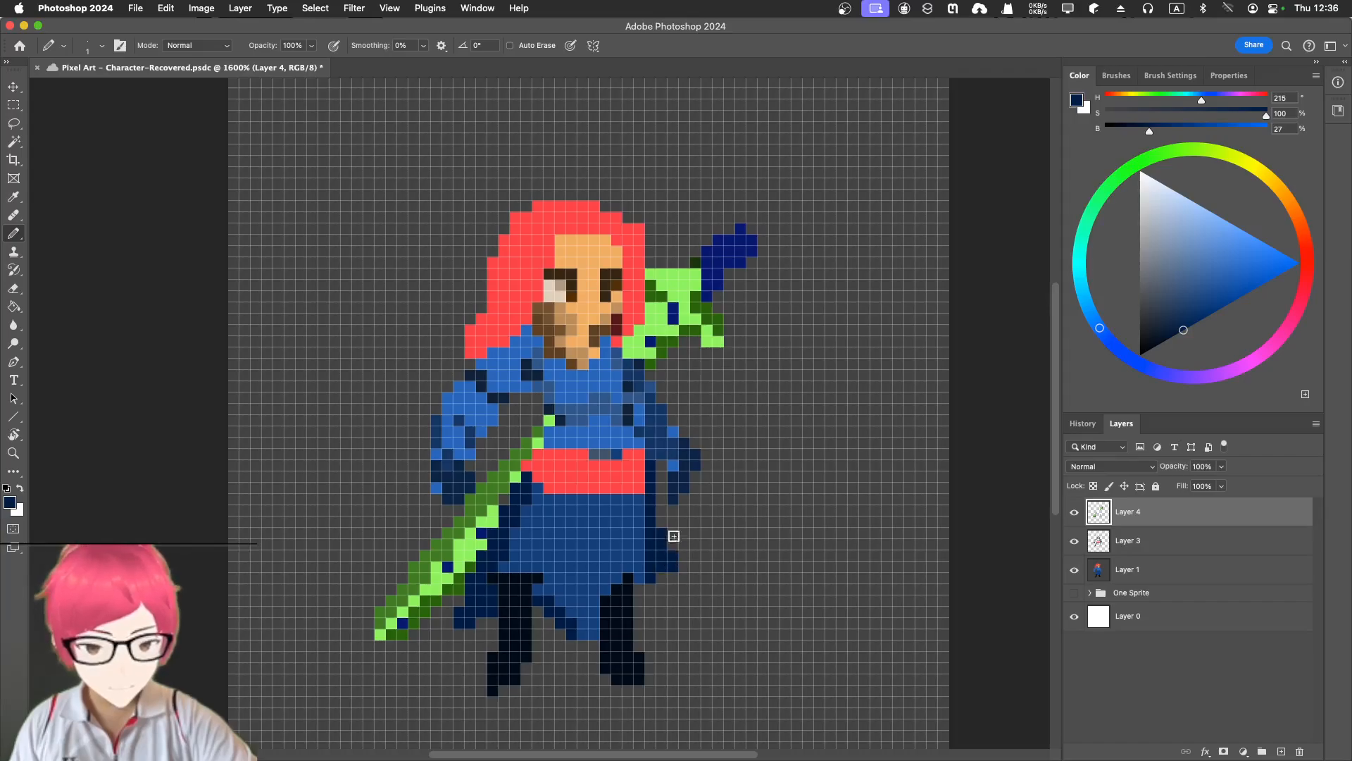
{"action": "left_click", "coordinate": [673, 546]}
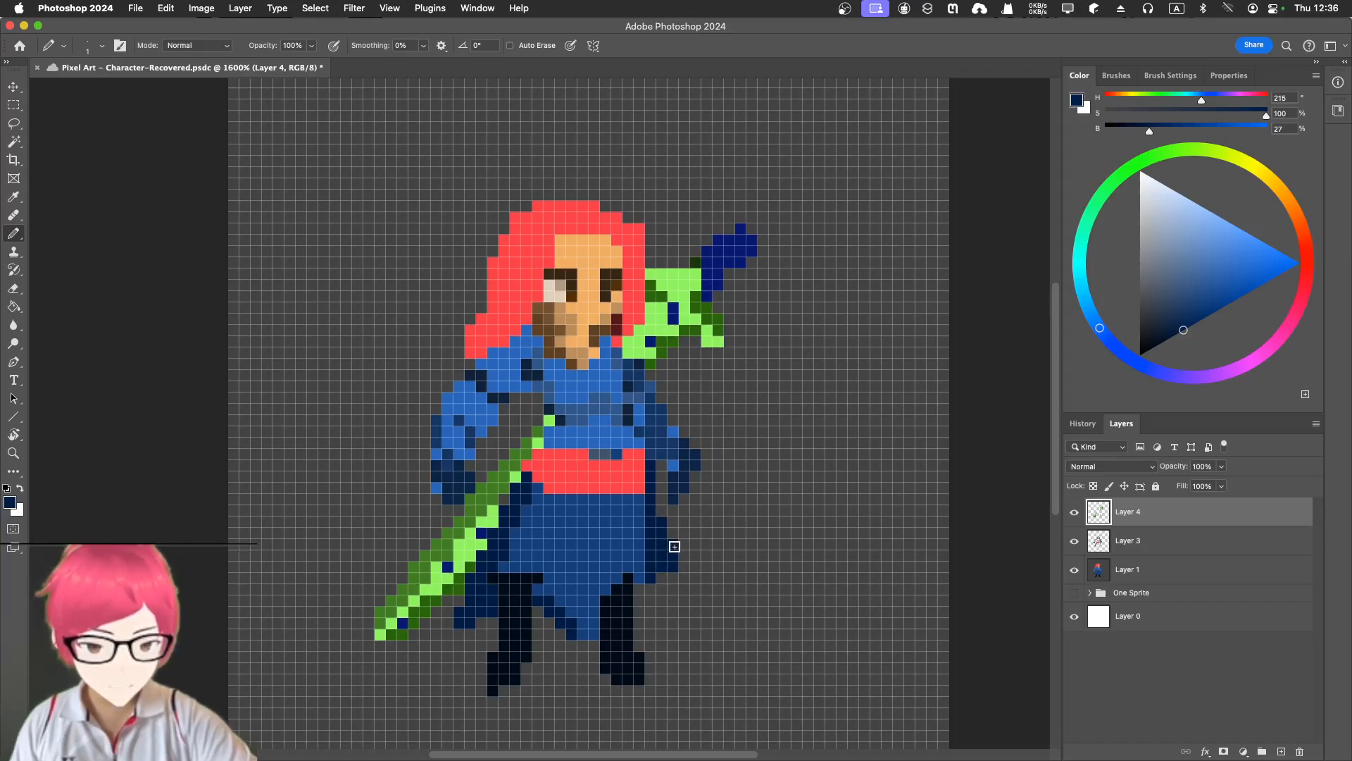
{"action": "left_click", "coordinate": [684, 566]}
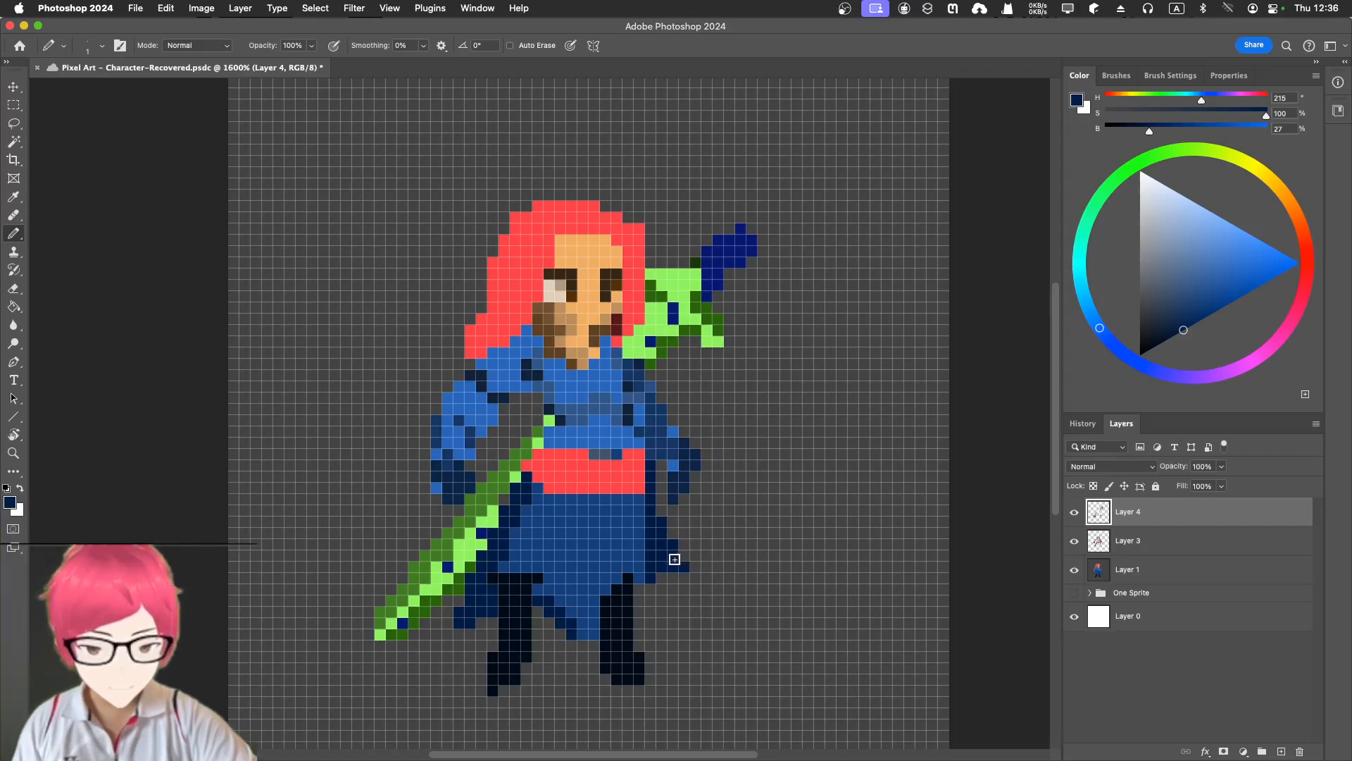
Shade the skirt with vertical fold lines and scattered patches in the sampled dark blue (H 215°, S 100%, B 27%).
{"action": "key", "text": "i"}
{"action": "left_click", "coordinate": [631, 550]}
{"action": "key", "text": "b"}
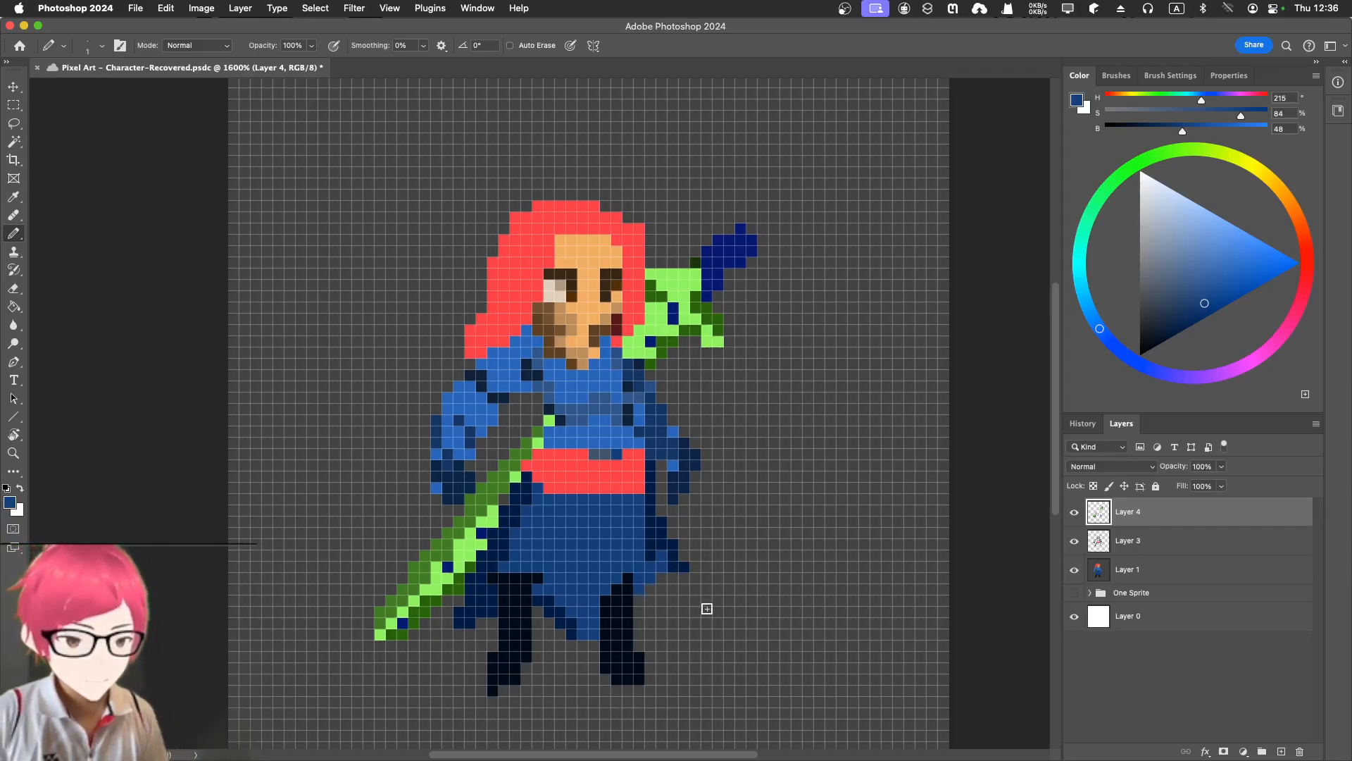
{"action": "left_click", "coordinate": [674, 558], "text": "alt"}
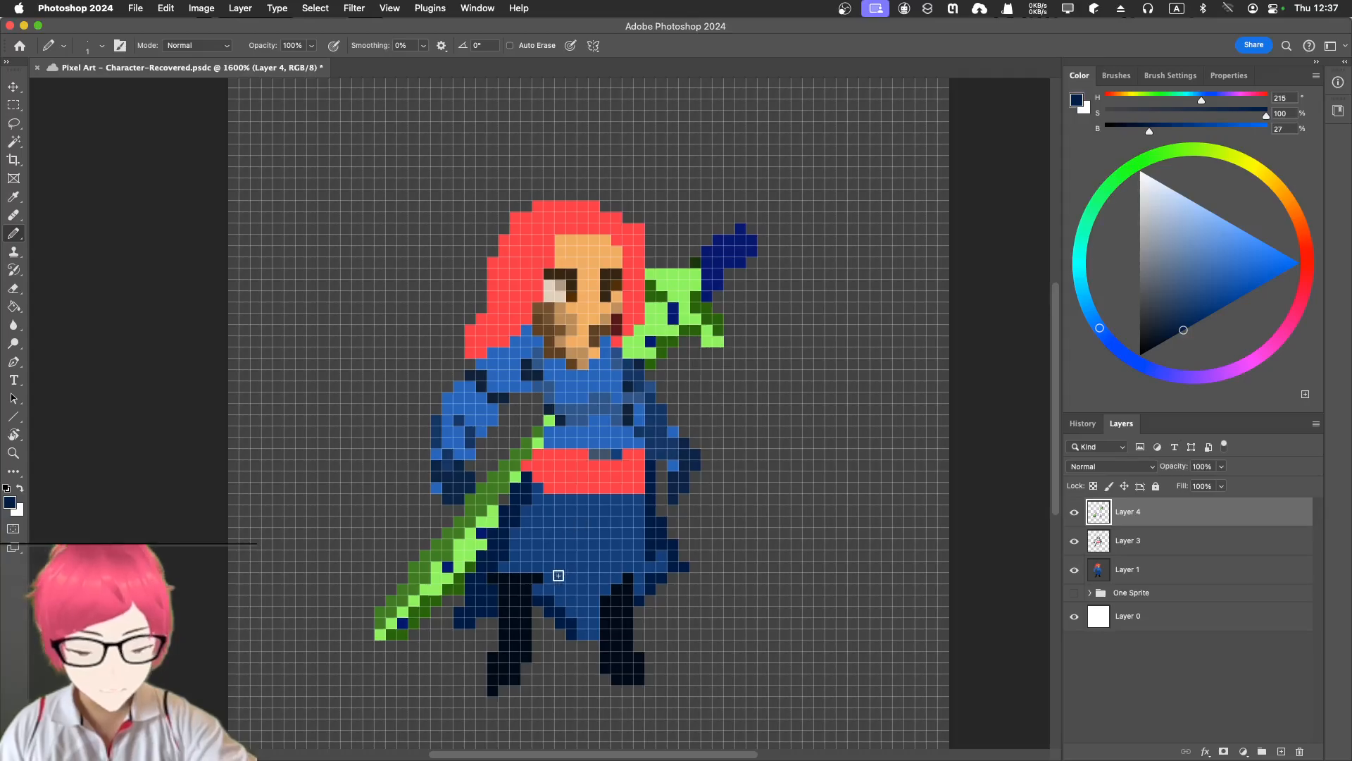
{"action": "left_click", "coordinate": [550, 600], "text": "alt"}
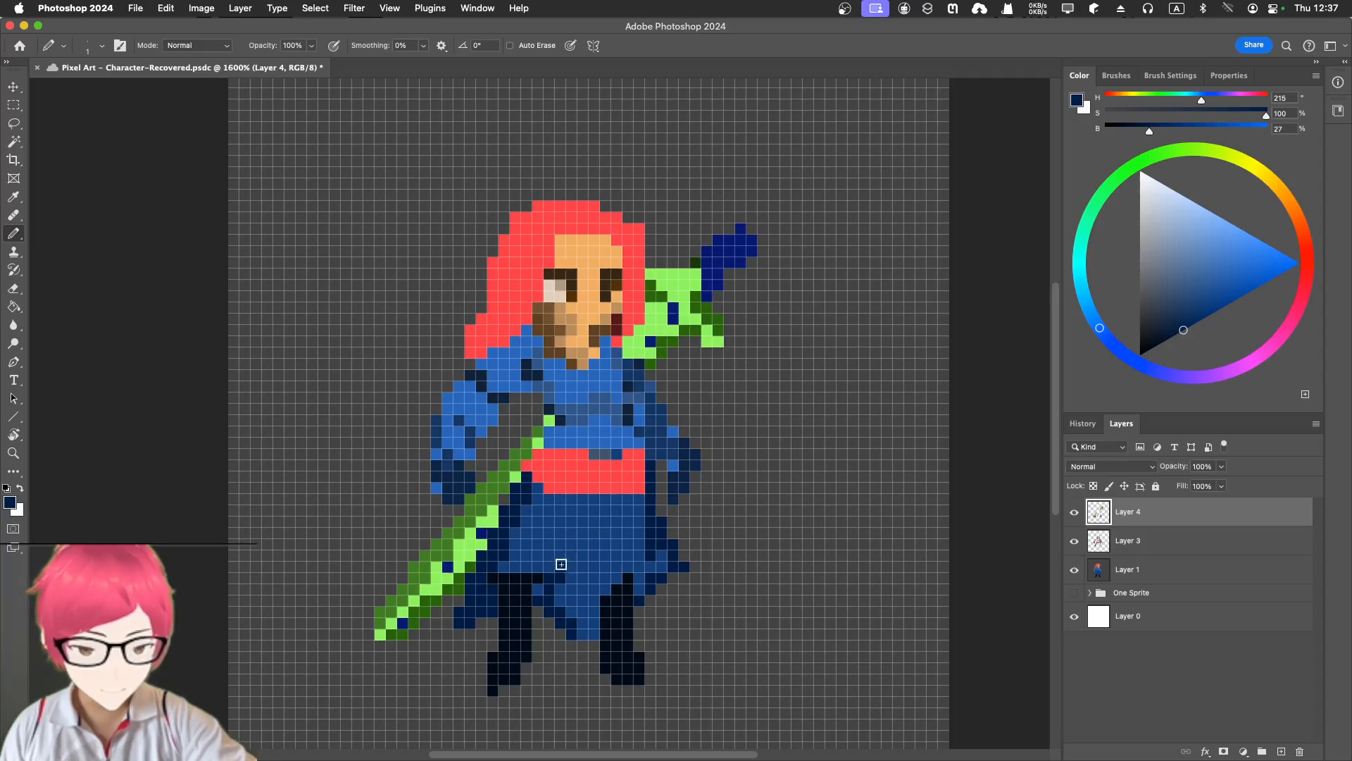
{"action": "left_click_drag", "start_coordinate": [561, 564], "coordinate": [572, 488]}
{"action": "left_click", "coordinate": [604, 510]}
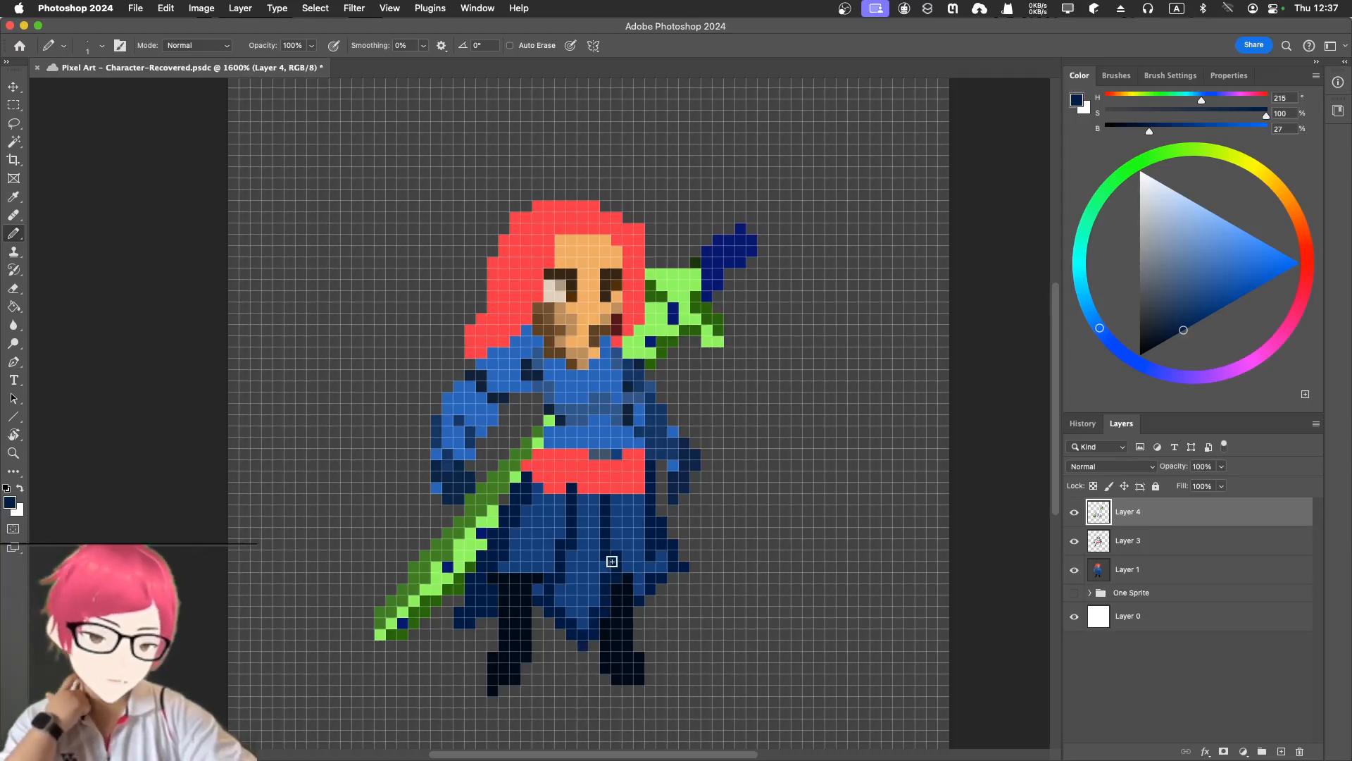
{"action": "left_click_drag", "start_coordinate": [584, 488], "coordinate": [605, 489]}
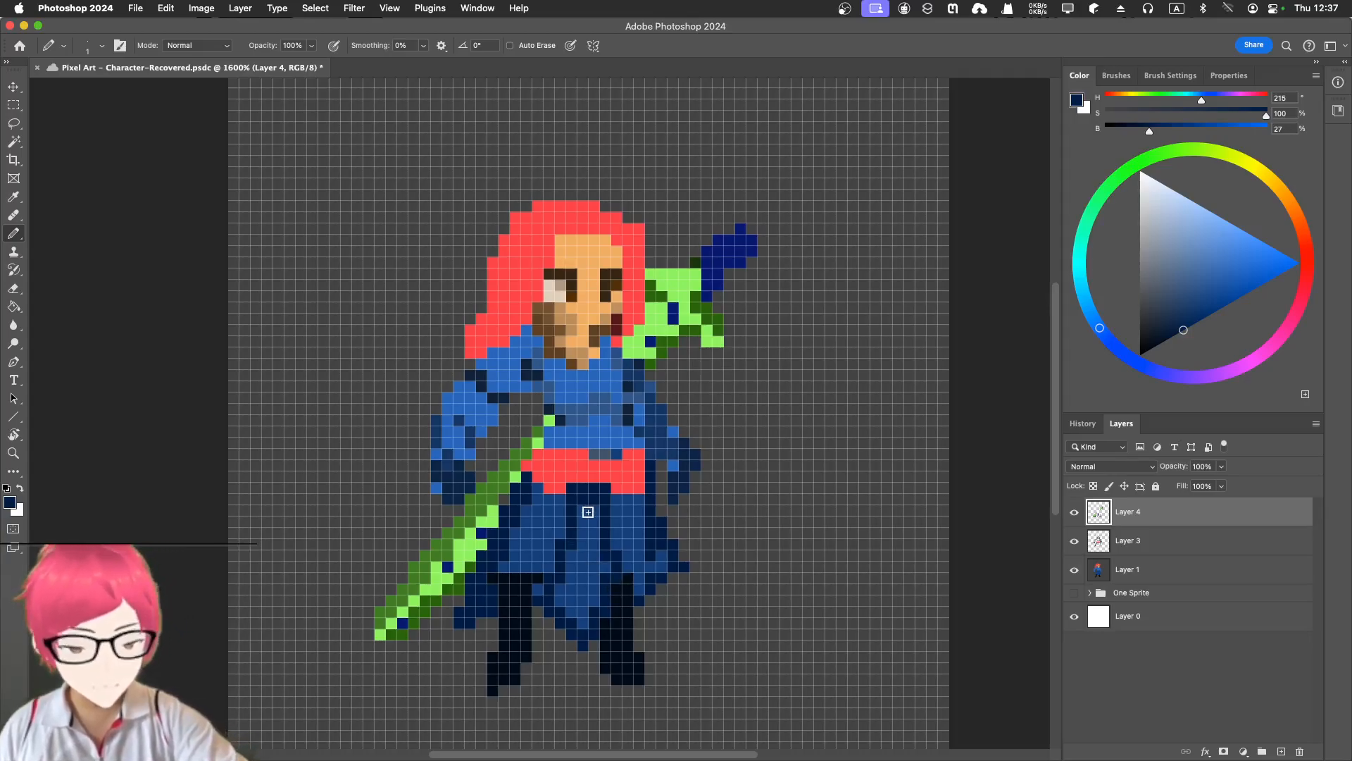
{"action": "left_click_drag", "start_coordinate": [583, 523], "coordinate": [583, 556]}
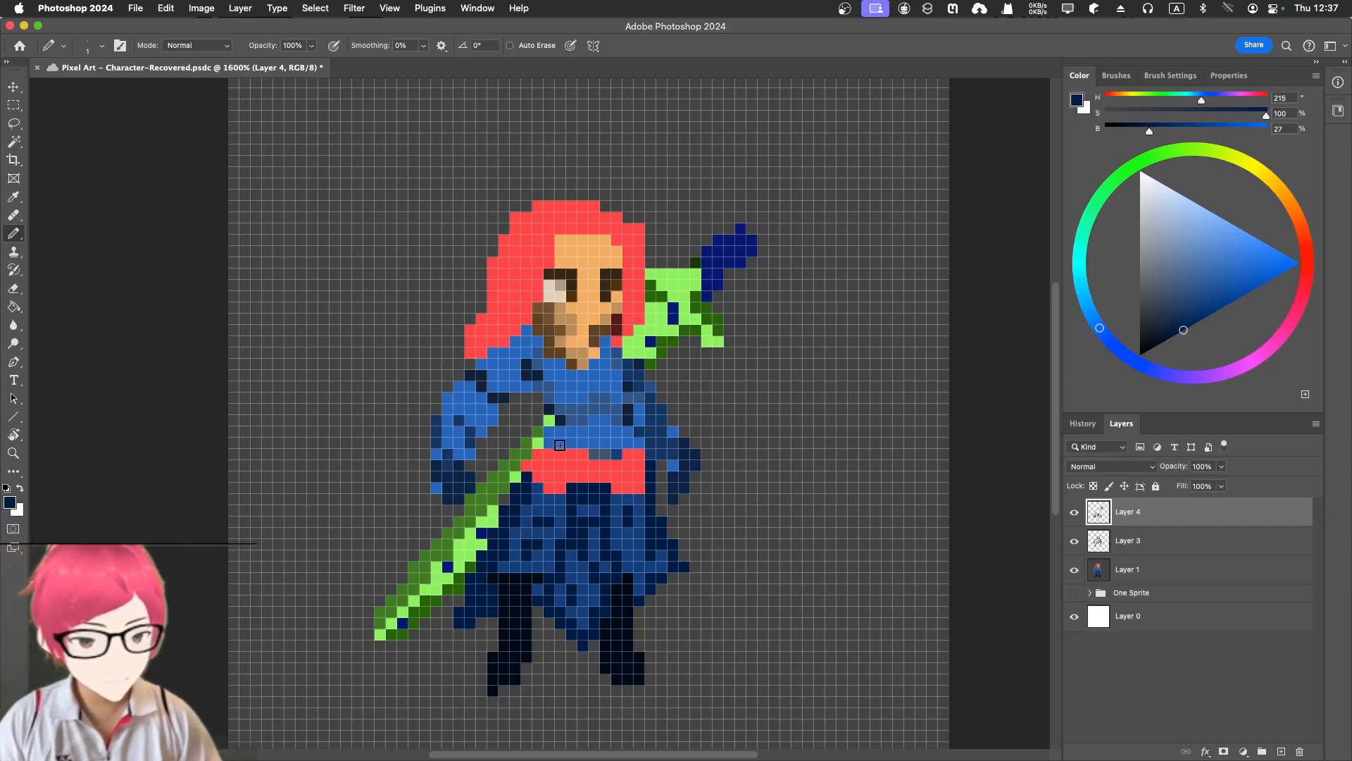
Darken the sampled shirt blue to H 215°, S 69%, B 38% and add shading pixels across the chest and sleeve.
{"action": "key", "text": "i"}
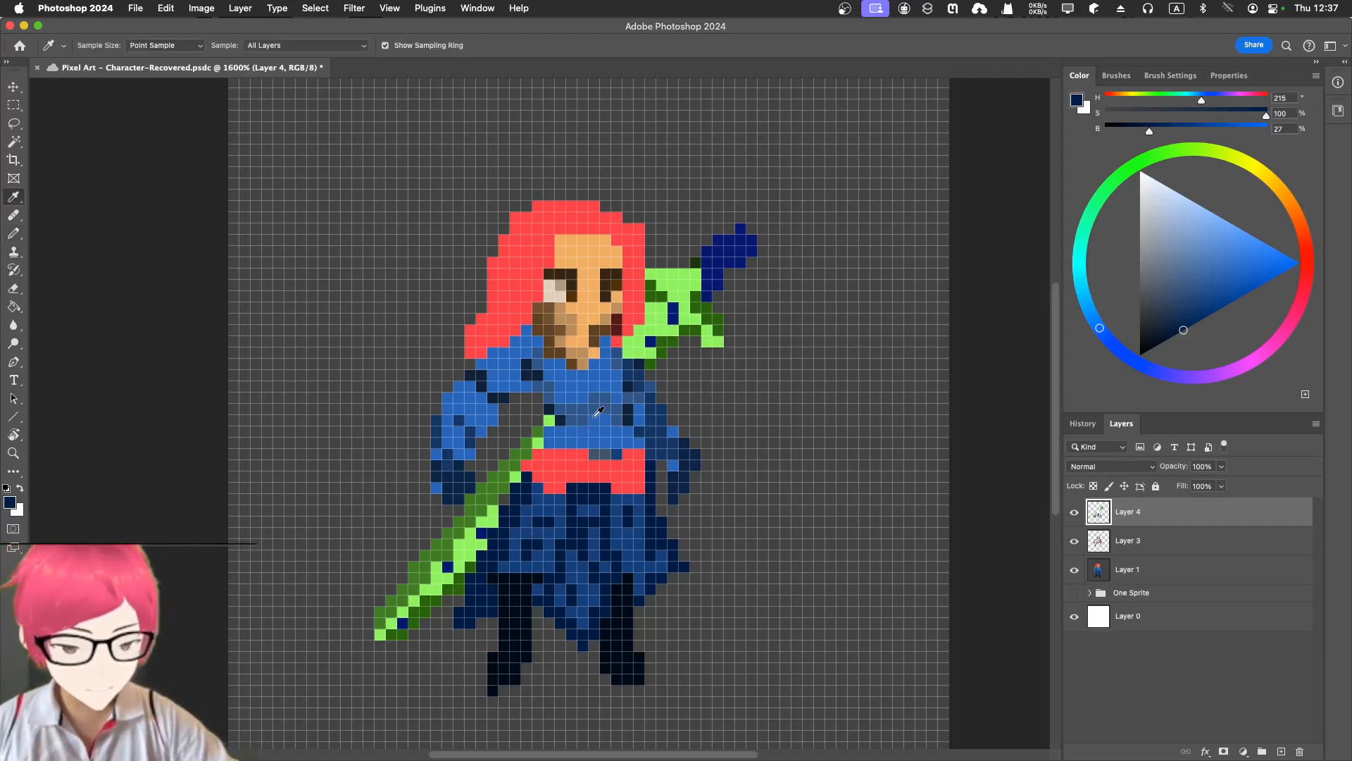
{"action": "left_click", "coordinate": [595, 402]}
{"action": "key", "text": "b"}
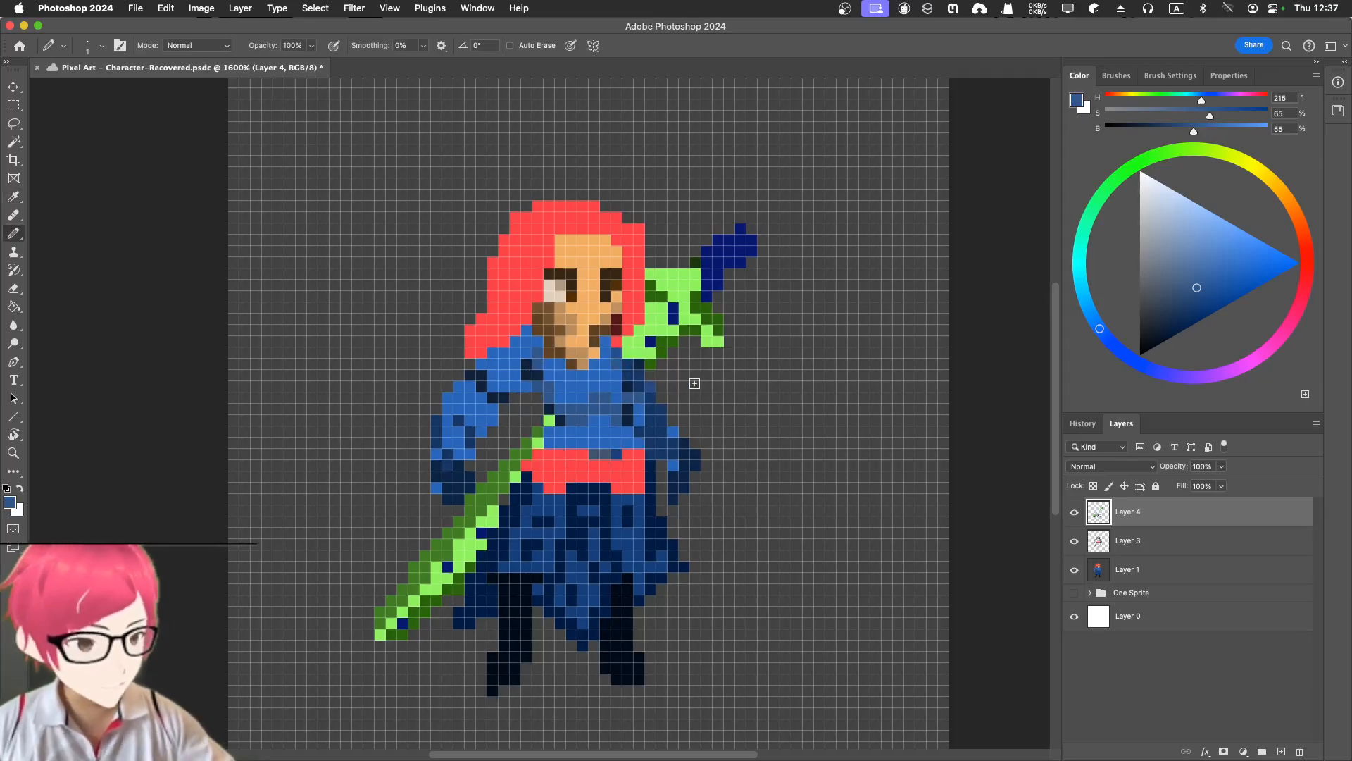
{"action": "left_click_drag", "start_coordinate": [1197, 288], "coordinate": [1192, 301]}
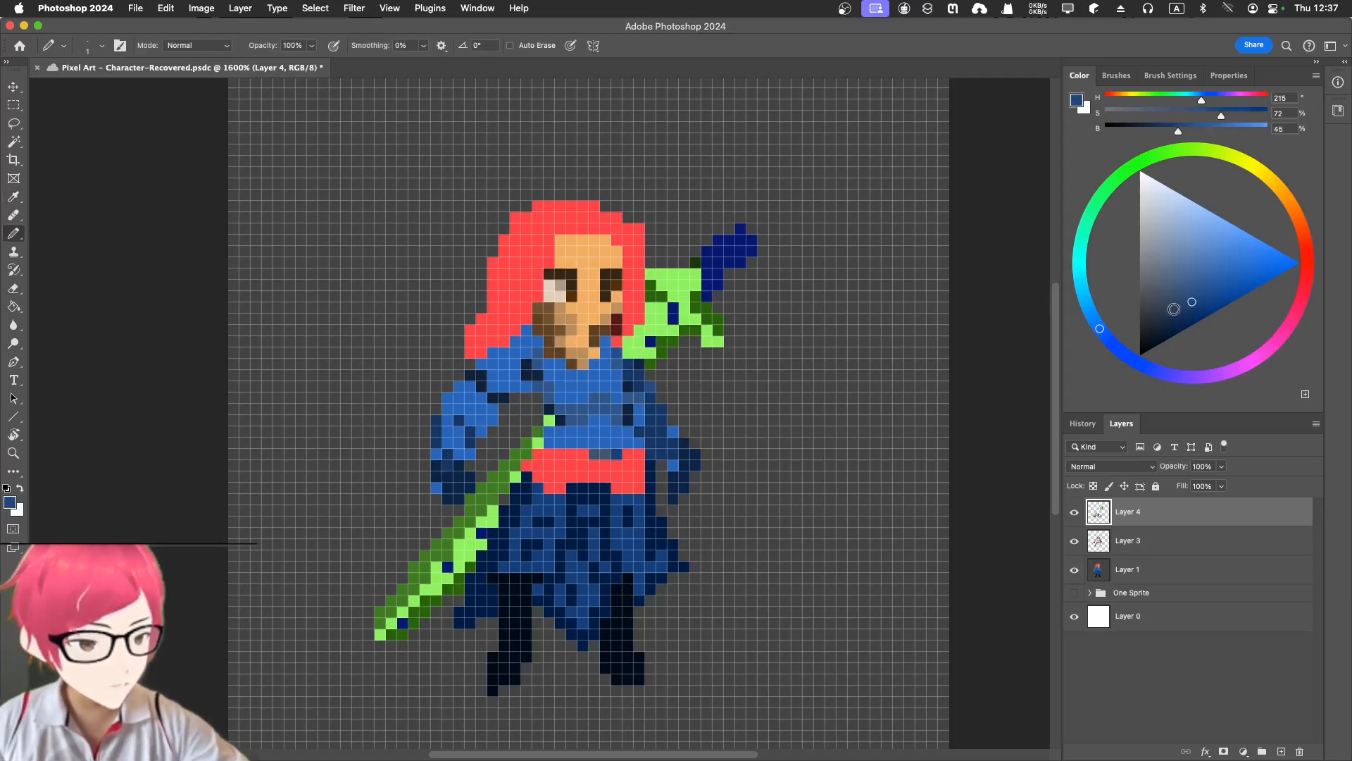
{"action": "left_click", "coordinate": [1182, 309]}
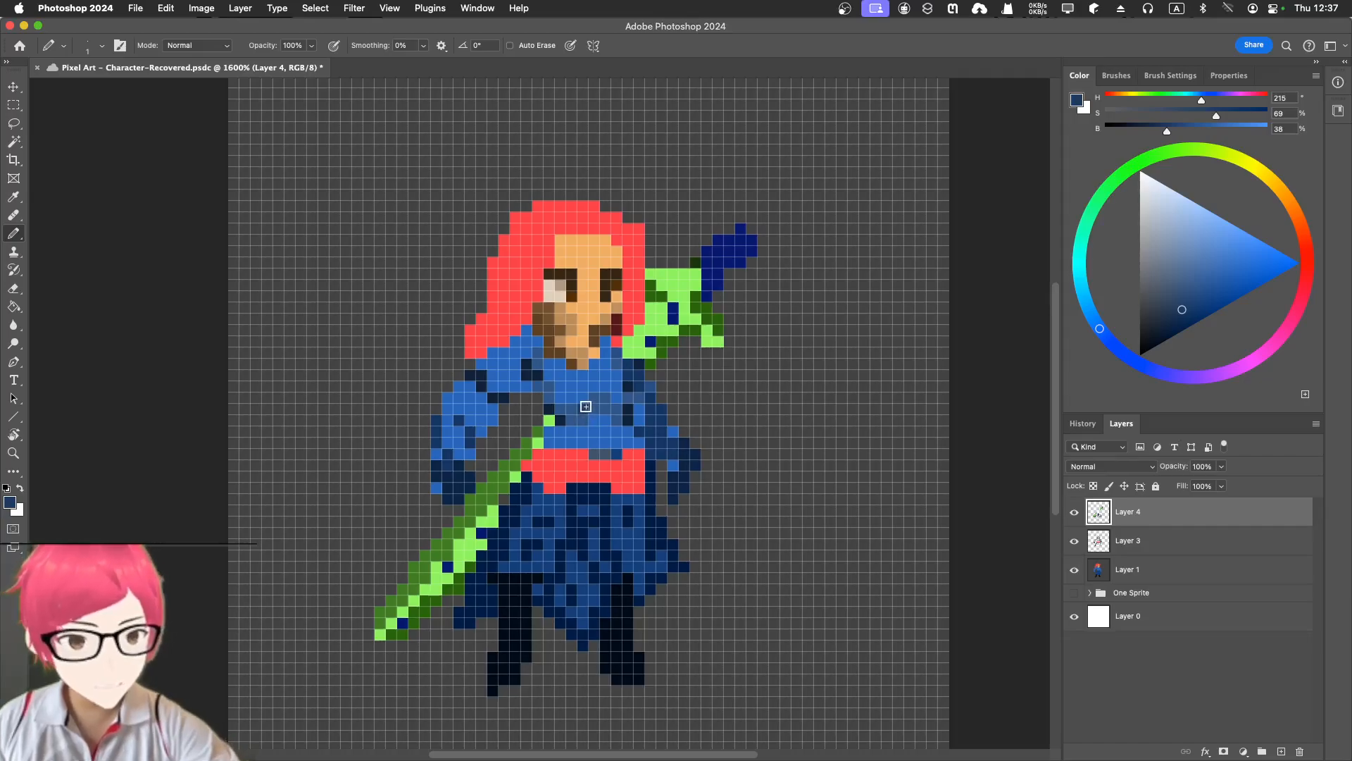
{"action": "left_click_drag", "start_coordinate": [603, 419], "coordinate": [613, 416]}
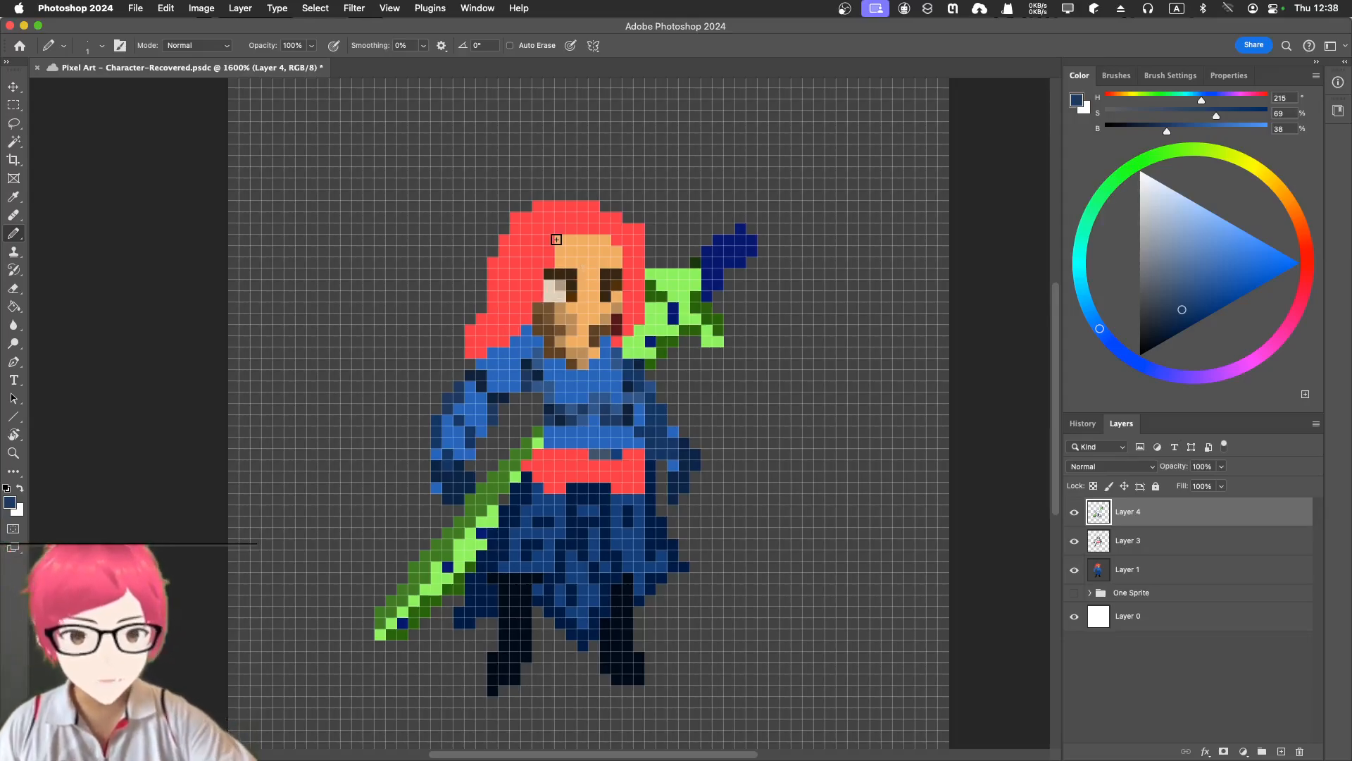
Shift the sampled skin tone to H 16°, S 68%, B 82% and paint a hairline shadow around the top of the forehead.
{"action": "key", "text": "i"}
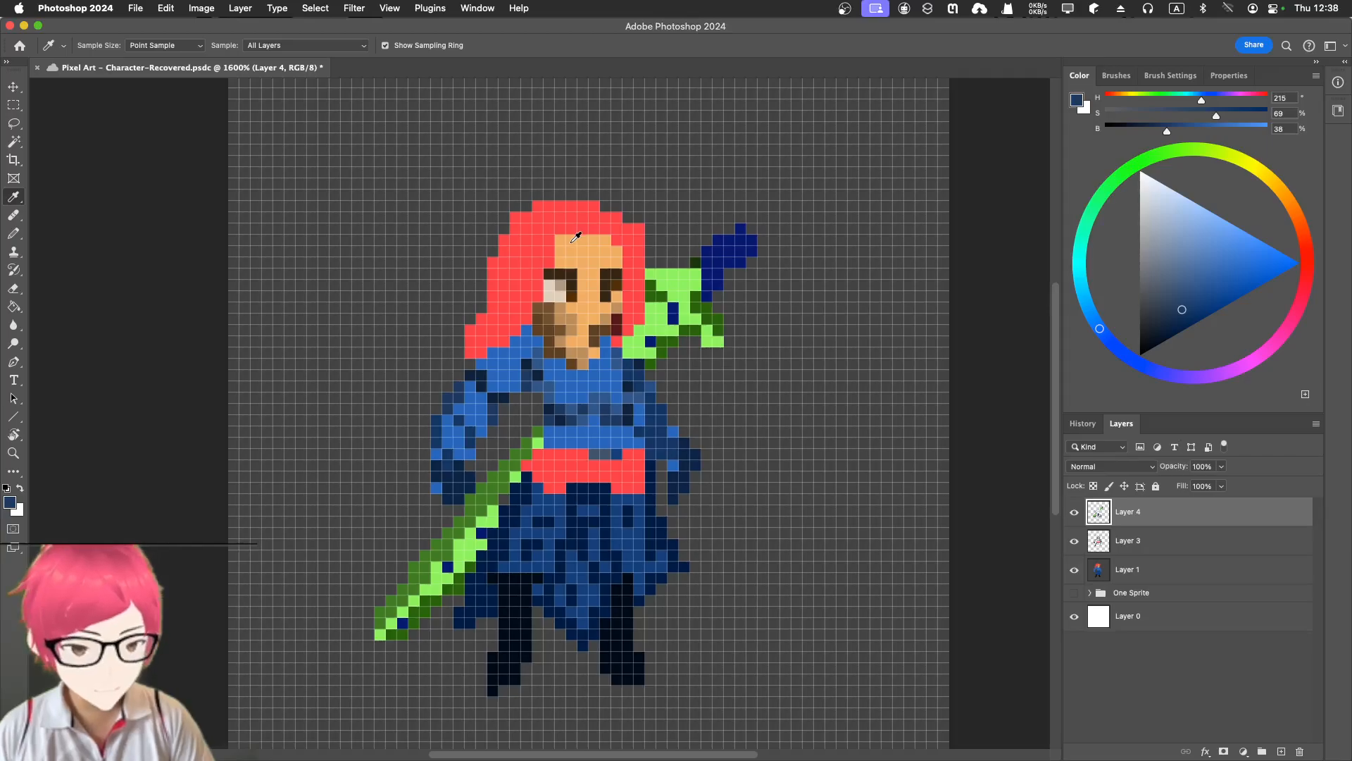
{"action": "left_click", "coordinate": [578, 236]}
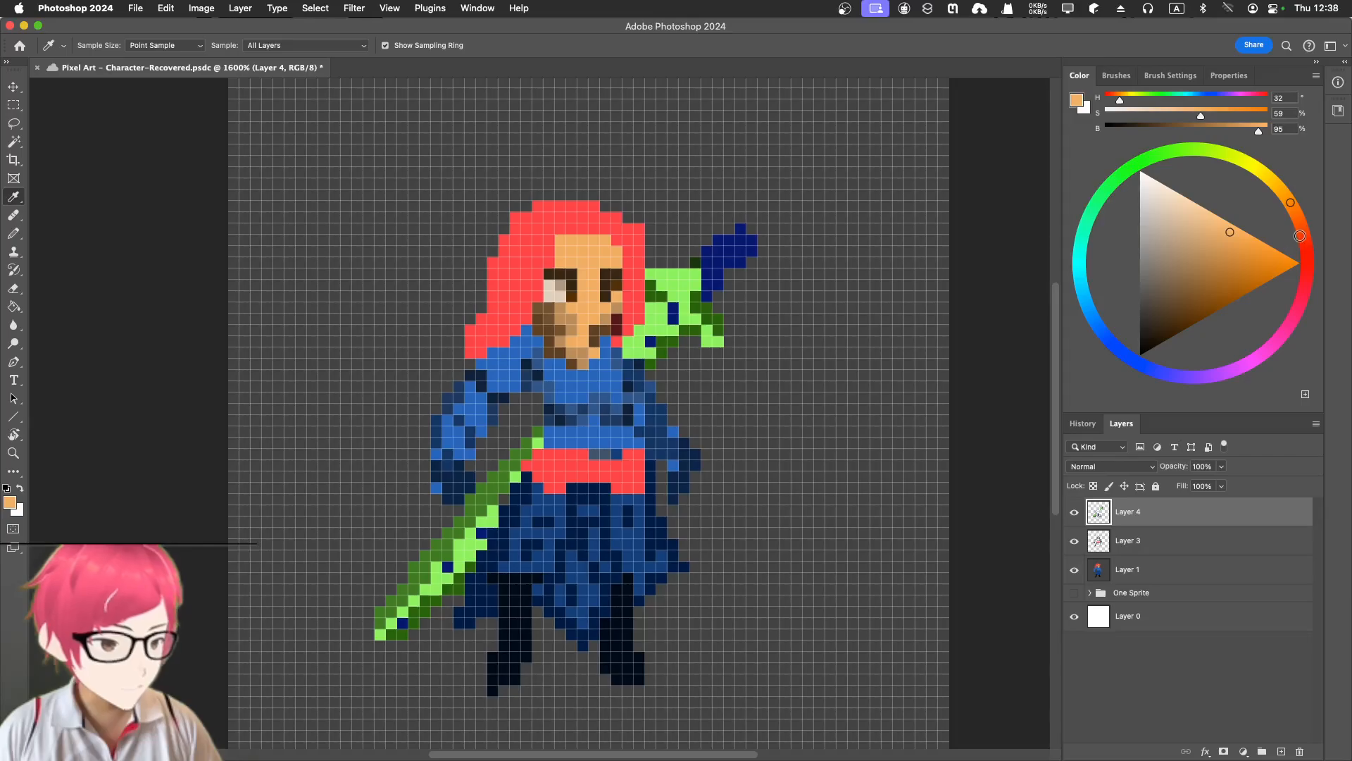
{"action": "left_click", "coordinate": [1303, 232]}
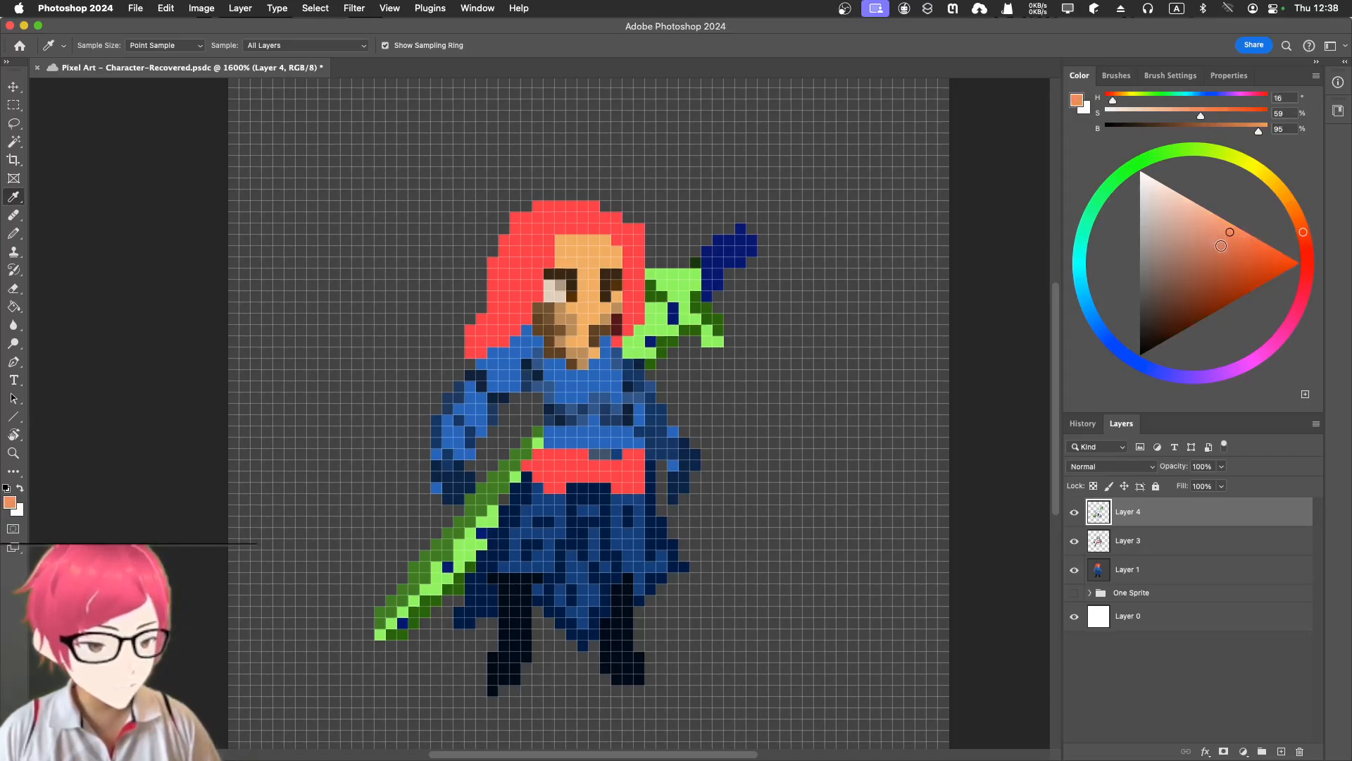
{"action": "left_click", "coordinate": [1228, 255]}
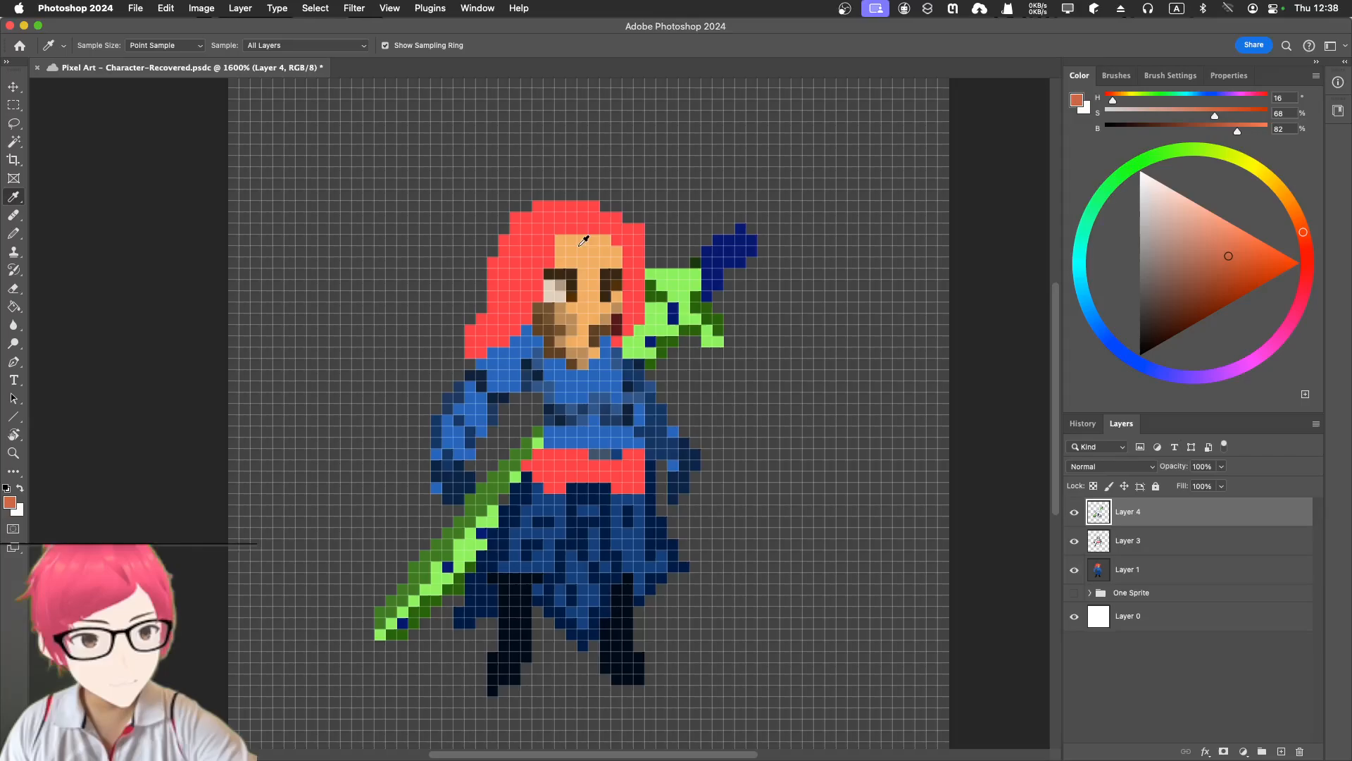
{"action": "key", "text": "b"}
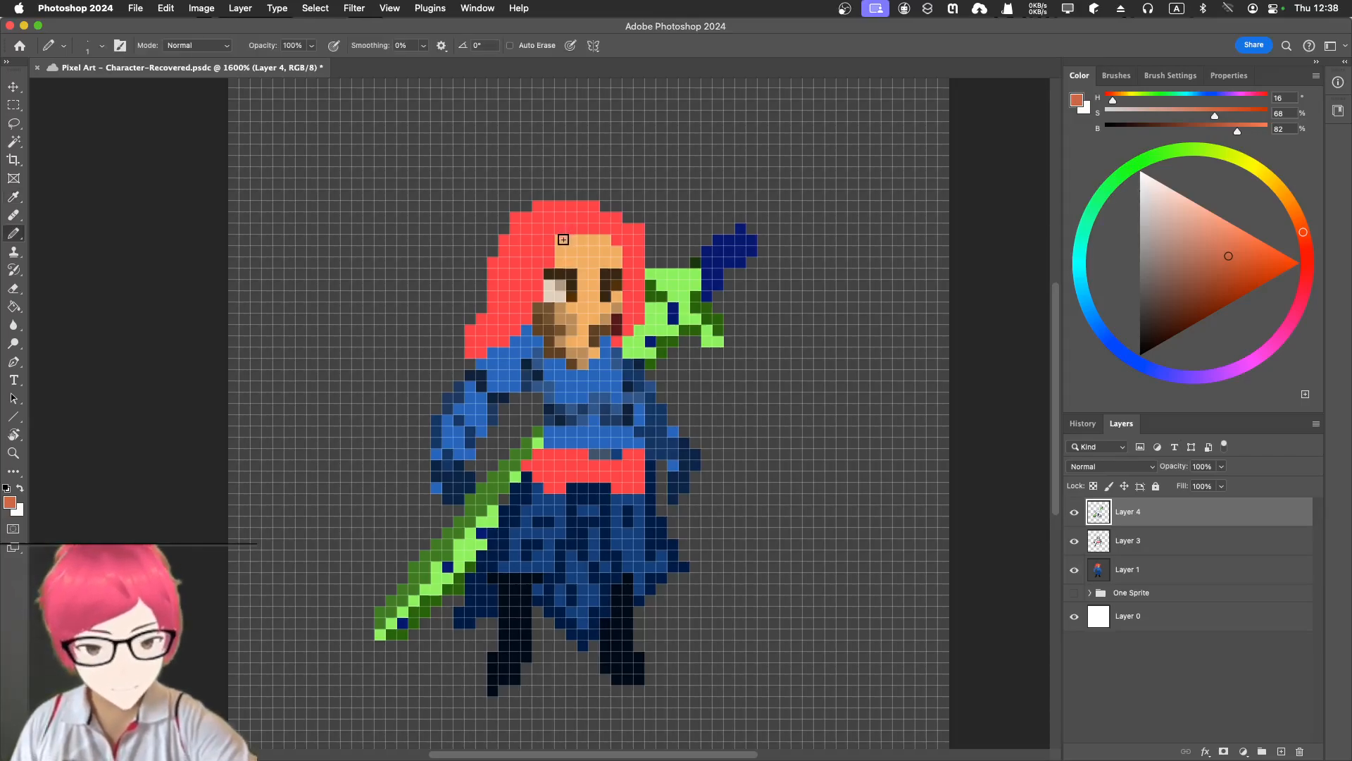
{"action": "left_click_drag", "start_coordinate": [564, 239], "coordinate": [610, 243]}
{"action": "left_click", "coordinate": [617, 250]}
{"action": "left_click", "coordinate": [560, 253]}
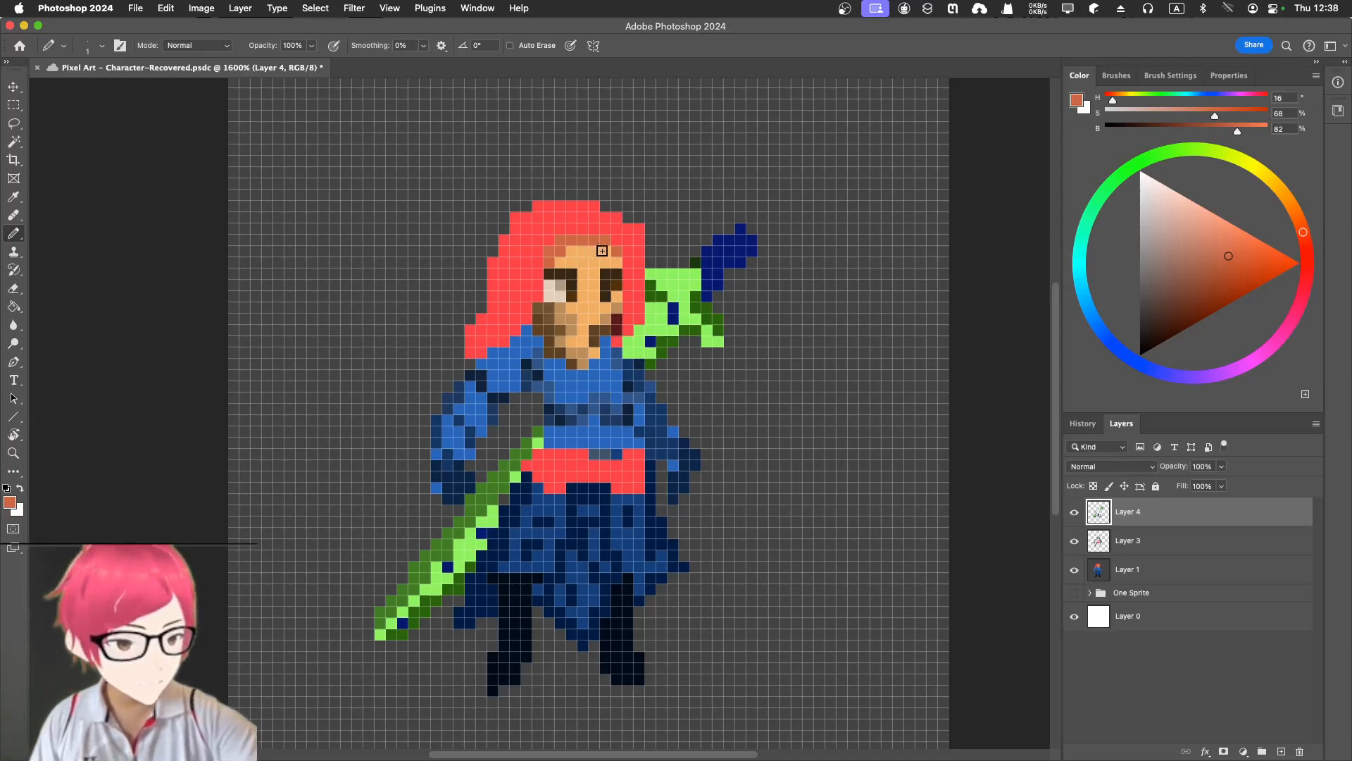
Lighten the shadow colour to H 16°, S 52%, B 88% and paint a softer row beneath the forehead's hairline shadow.
{"action": "left_click_drag", "start_coordinate": [1228, 258], "coordinate": [1214, 234]}
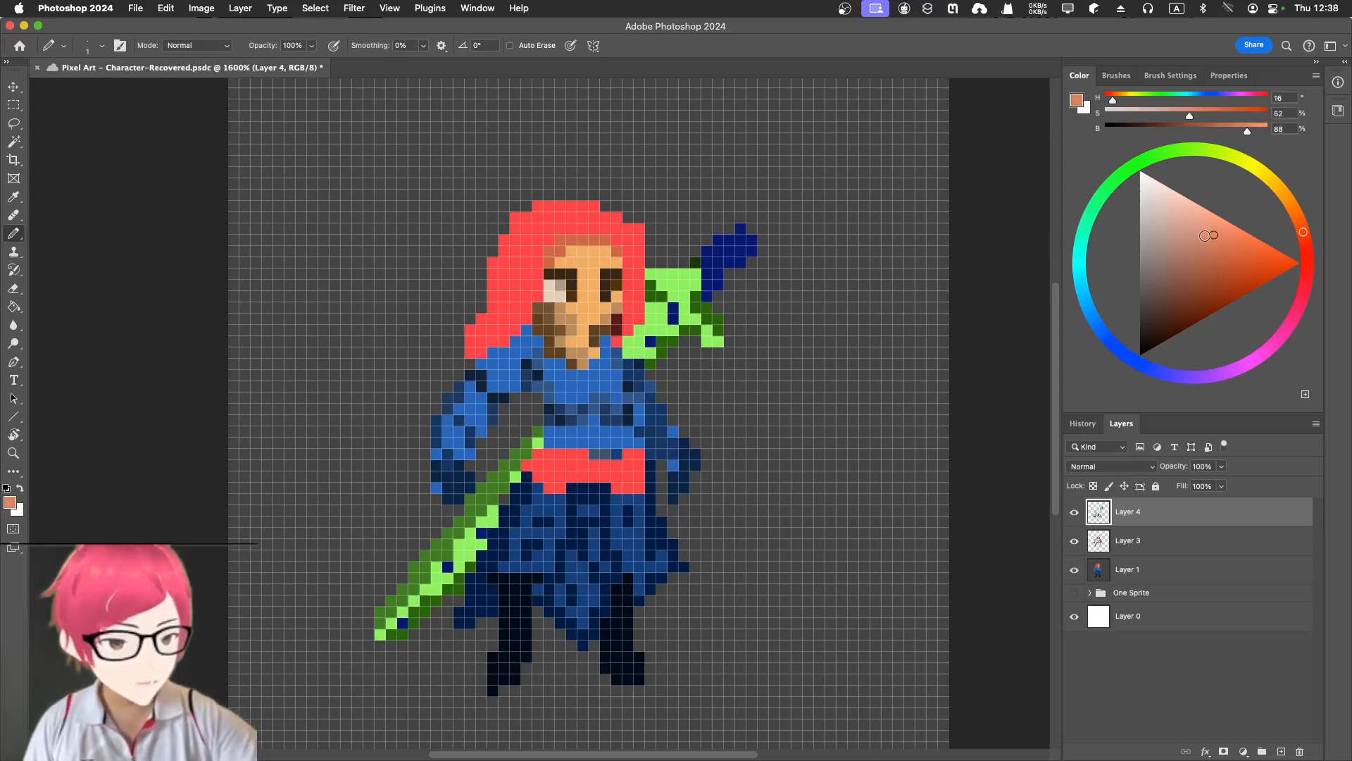
{"action": "left_click", "coordinate": [586, 250]}
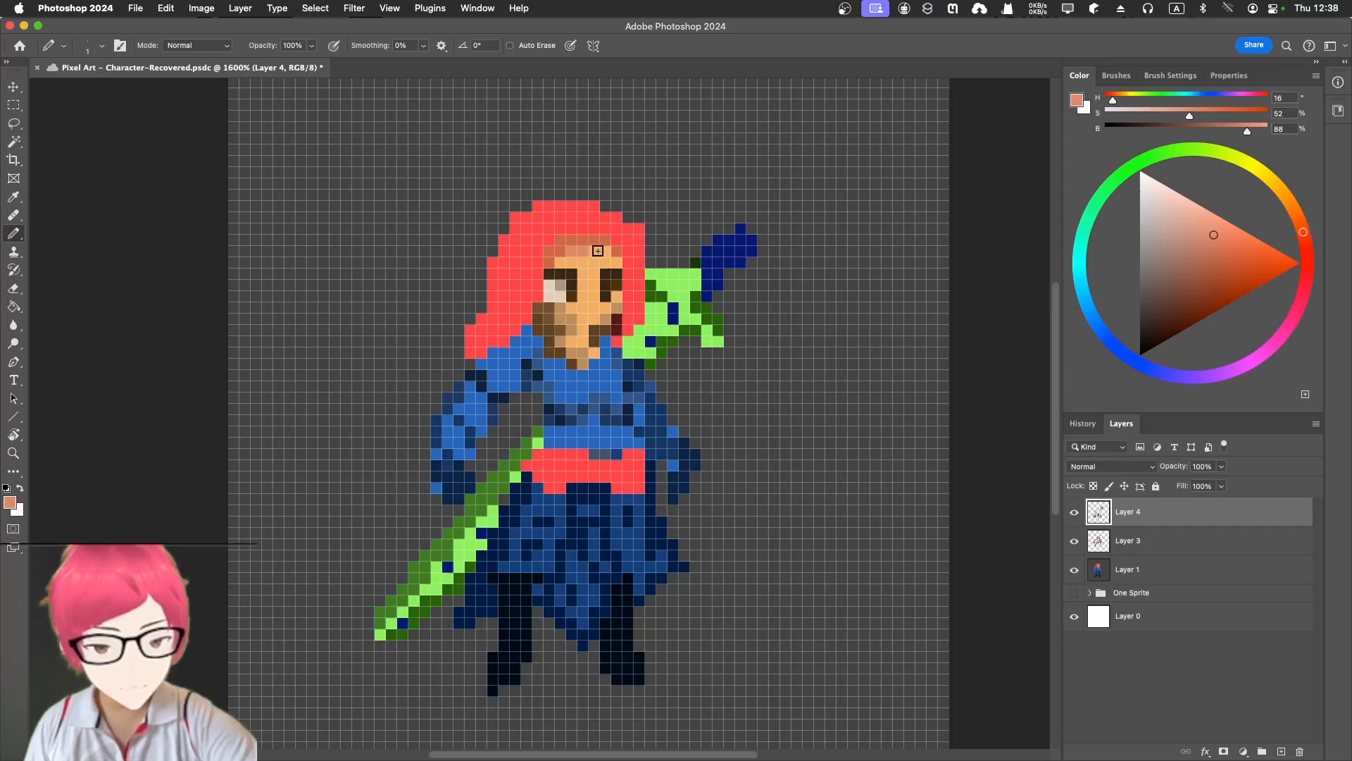
{"action": "left_click", "coordinate": [606, 253]}
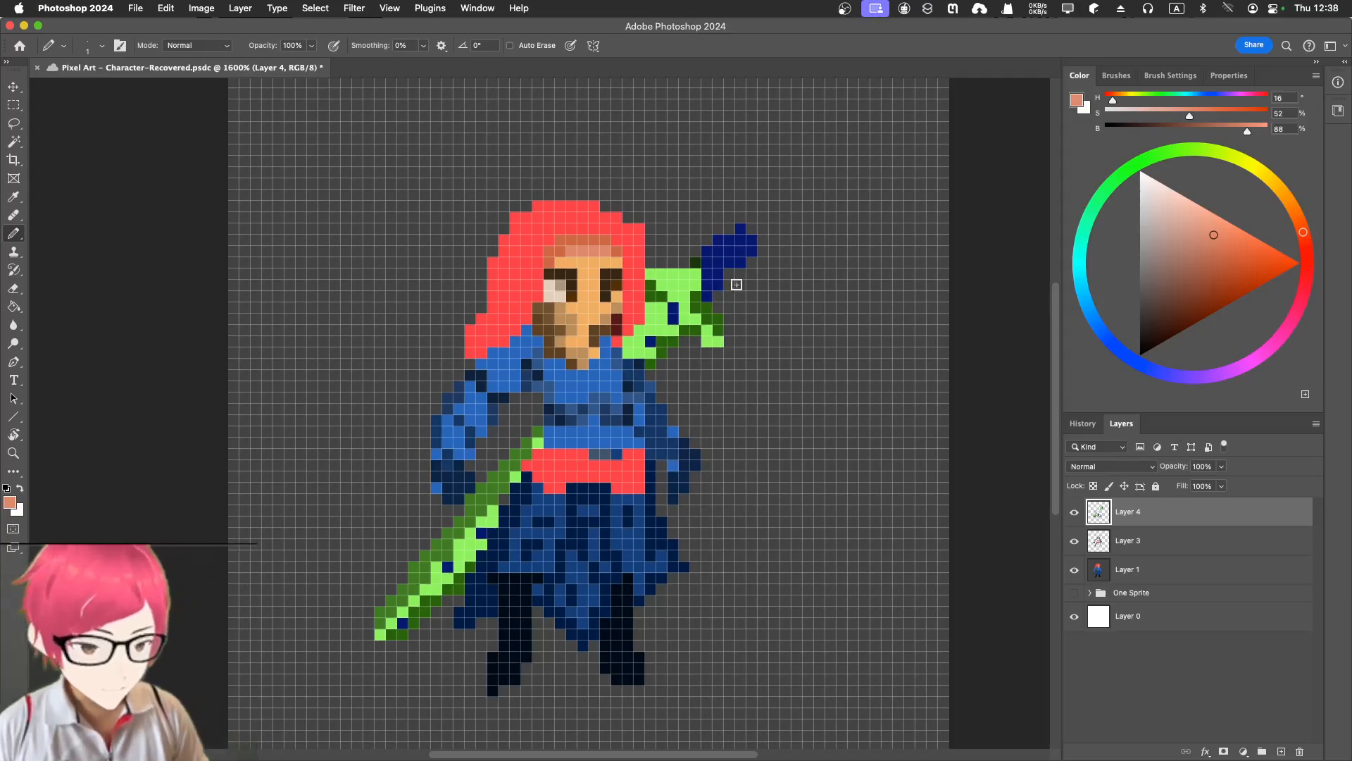
Outline the crossguard's upper edge beside the hair with the sampled dark green (H 100°, S 88%, B 39%).
{"action": "key", "text": "i"}
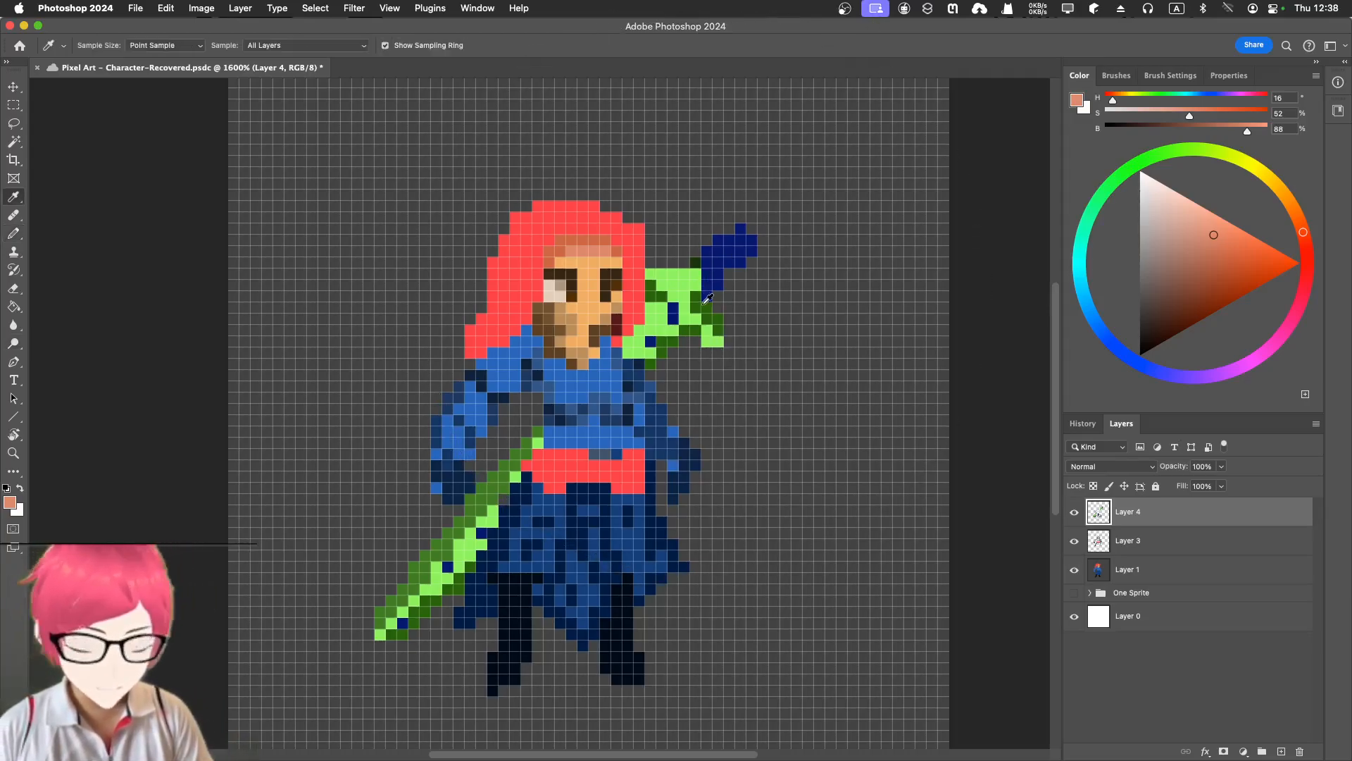
{"action": "left_click", "coordinate": [705, 303]}
{"action": "key", "text": "b"}
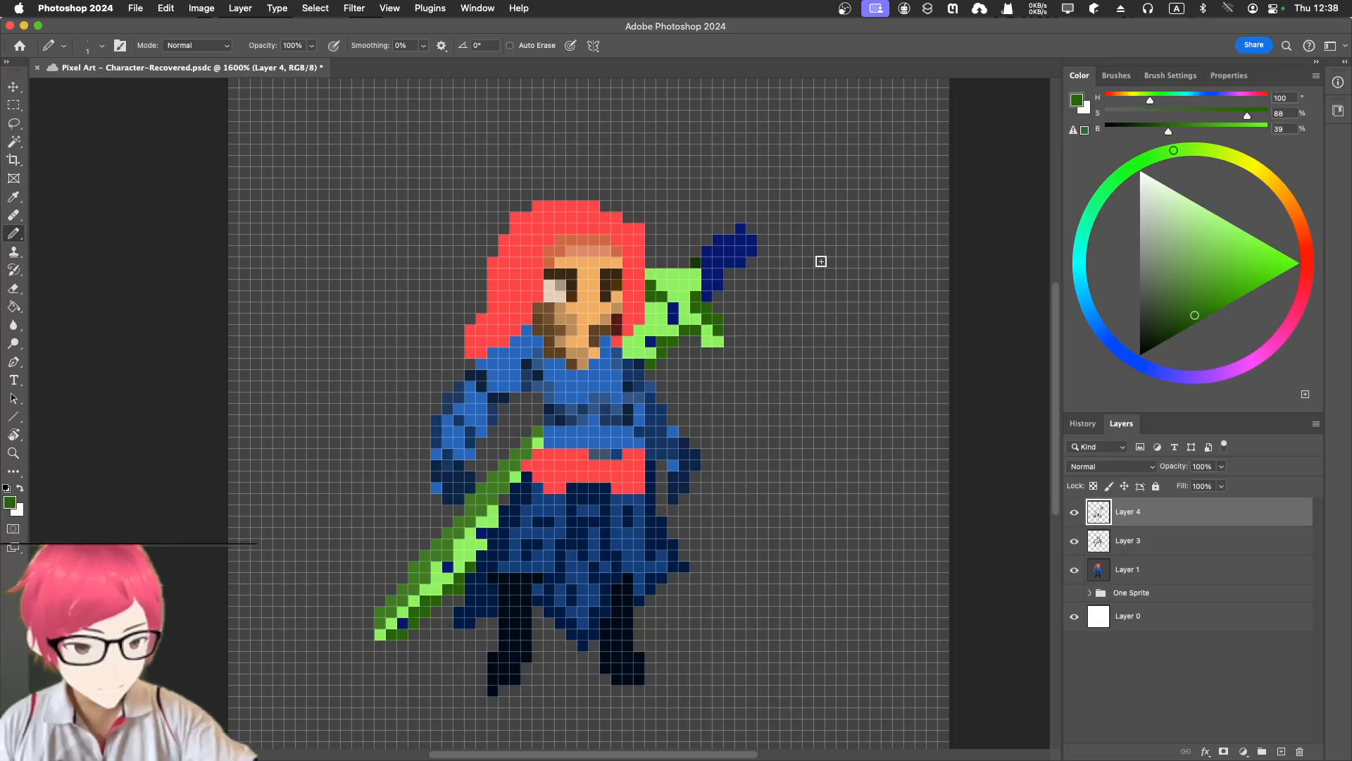
{"action": "left_click_drag", "start_coordinate": [650, 266], "coordinate": [651, 274]}
{"action": "left_click", "coordinate": [662, 274]}
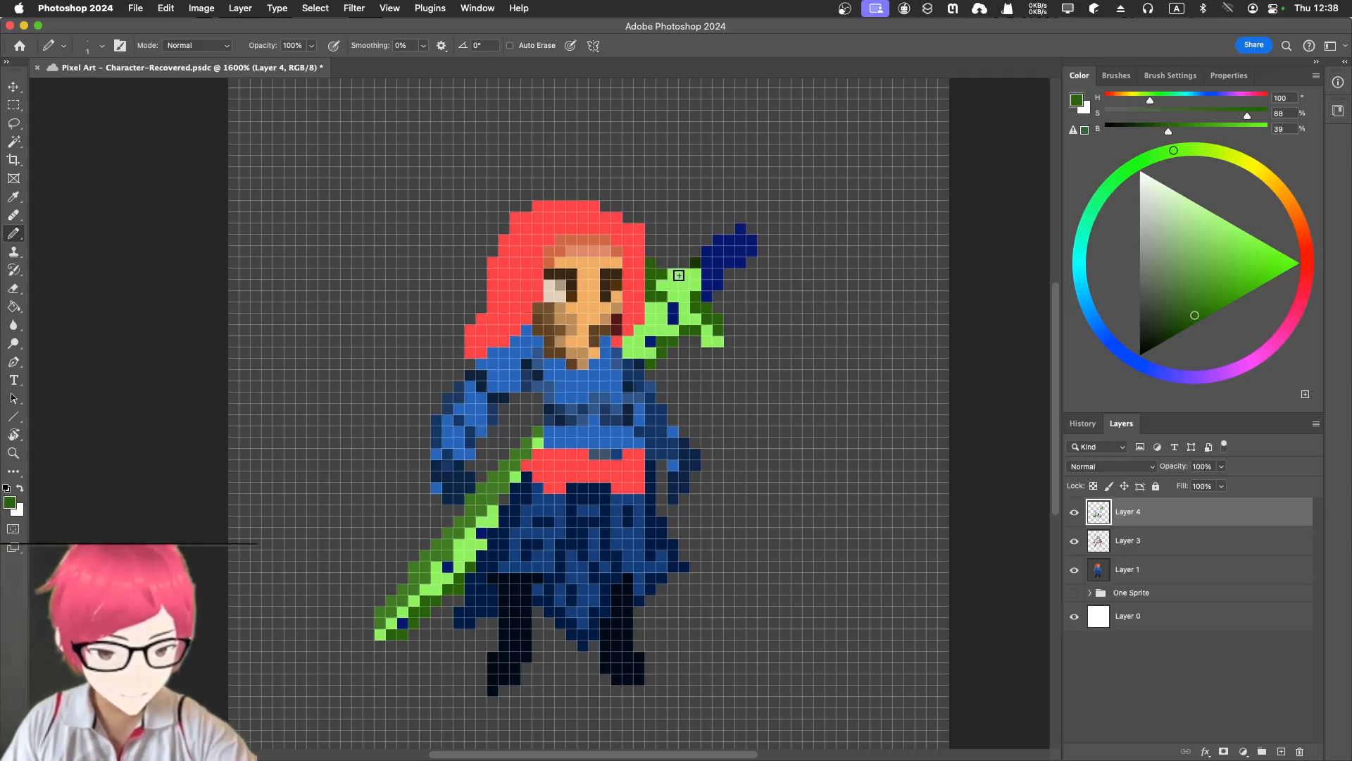
{"action": "left_click", "coordinate": [674, 273]}
{"action": "left_click", "coordinate": [686, 273]}
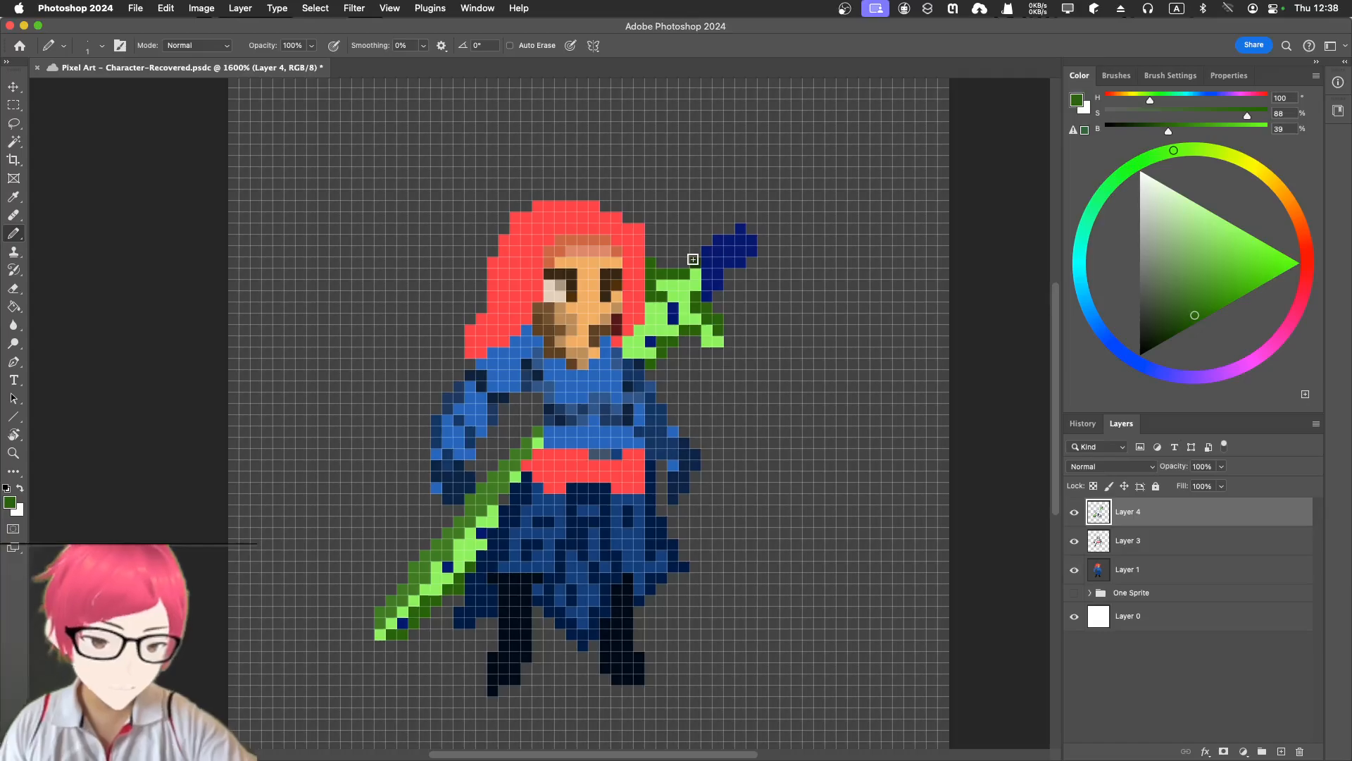
Thicken the sword handle toward the crossguard with its sampled navy (H 231°, S 92%, B 44%).
{"action": "key", "text": "i"}
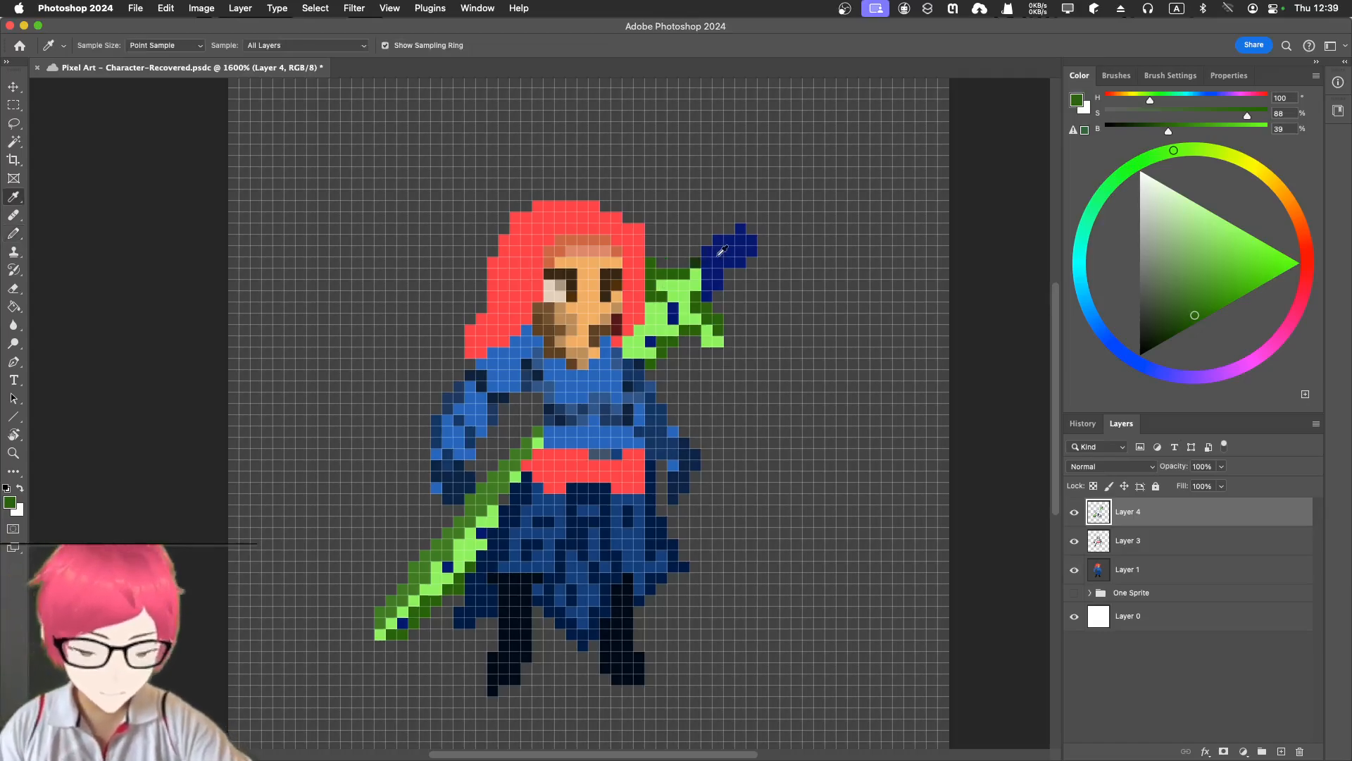
{"action": "left_click", "coordinate": [710, 252]}
{"action": "key", "text": "b"}
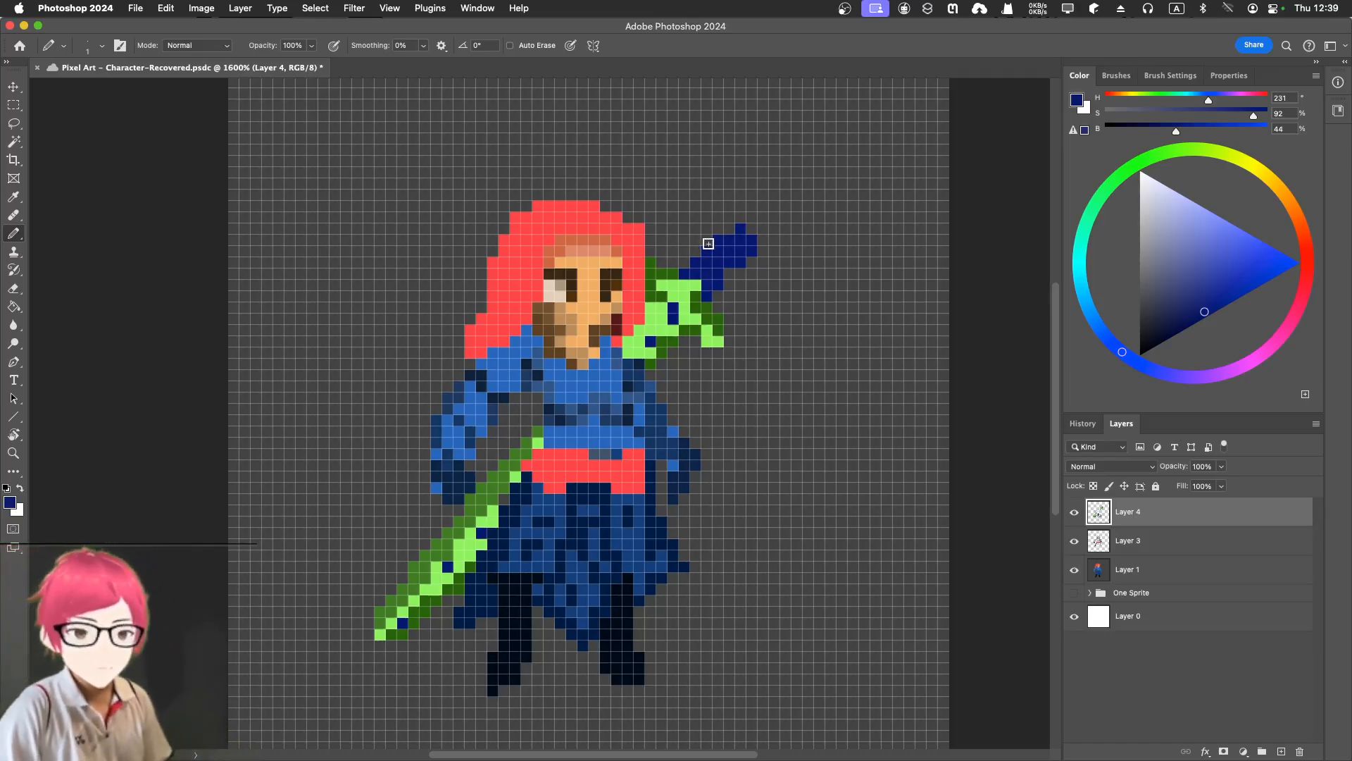
Paint over the stray pixel beneath the boot on the sword side with the sampled background grey (B 26%).
{"action": "key", "text": "i"}
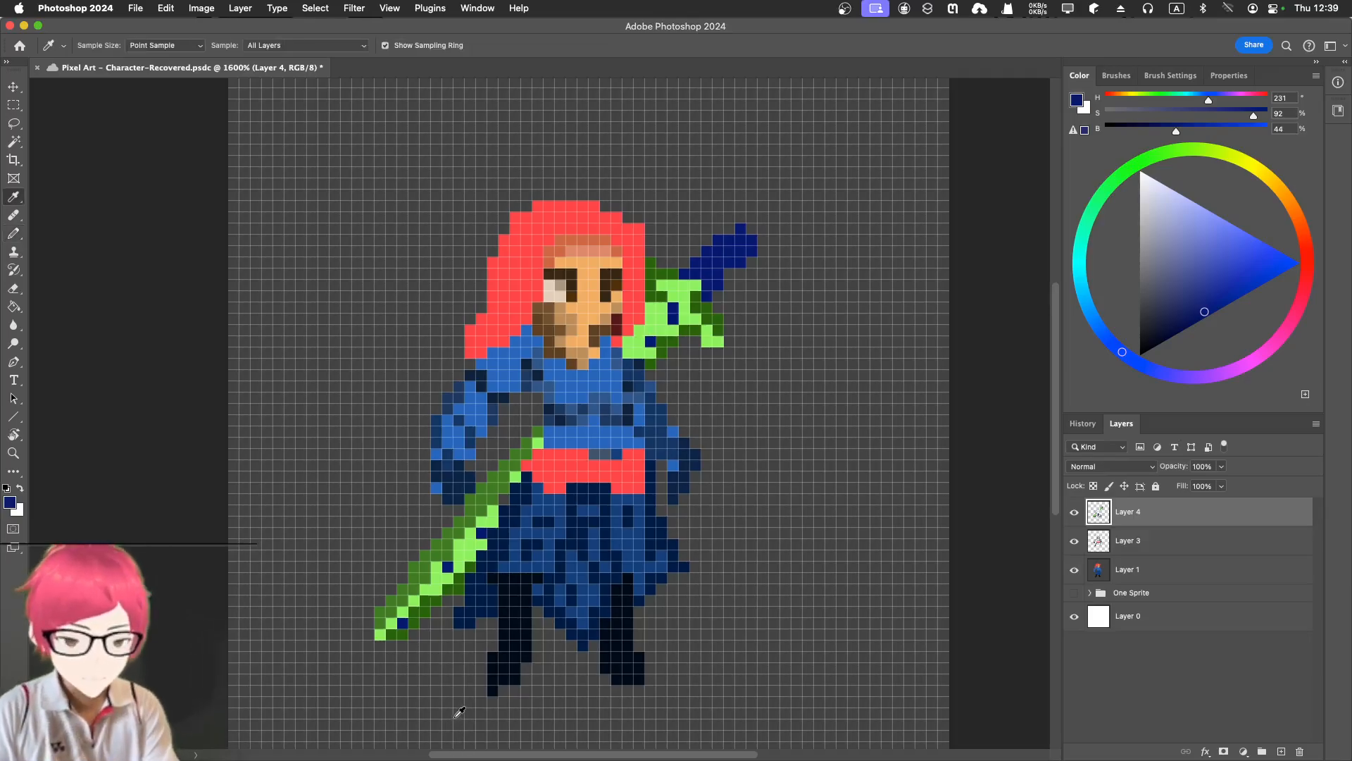
{"action": "left_click", "coordinate": [456, 710]}
{"action": "key", "text": "b"}
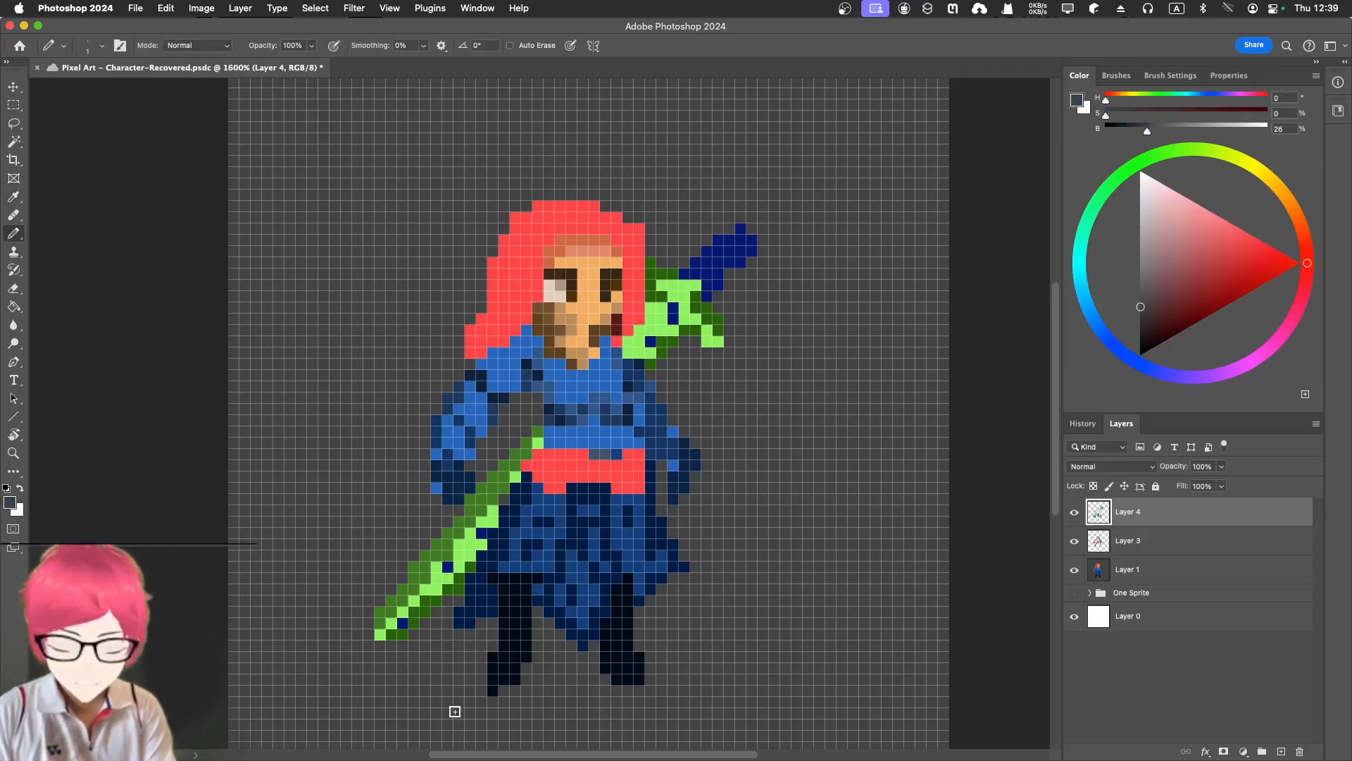
{"action": "left_click", "coordinate": [494, 690]}
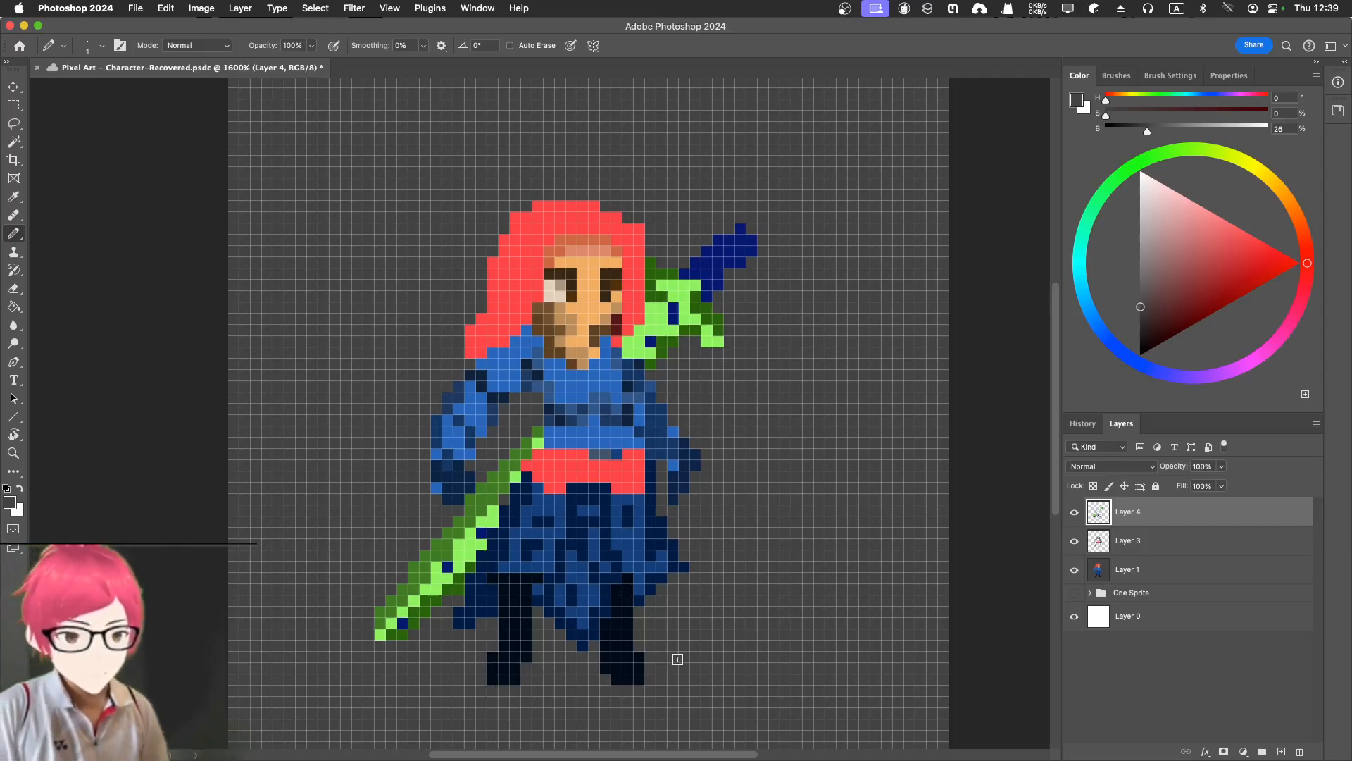
Sample the near-black blue of the leg on the sword side (H 215°, S 96%, B 10%).
{"action": "left_click", "coordinate": [534, 610], "text": "alt"}
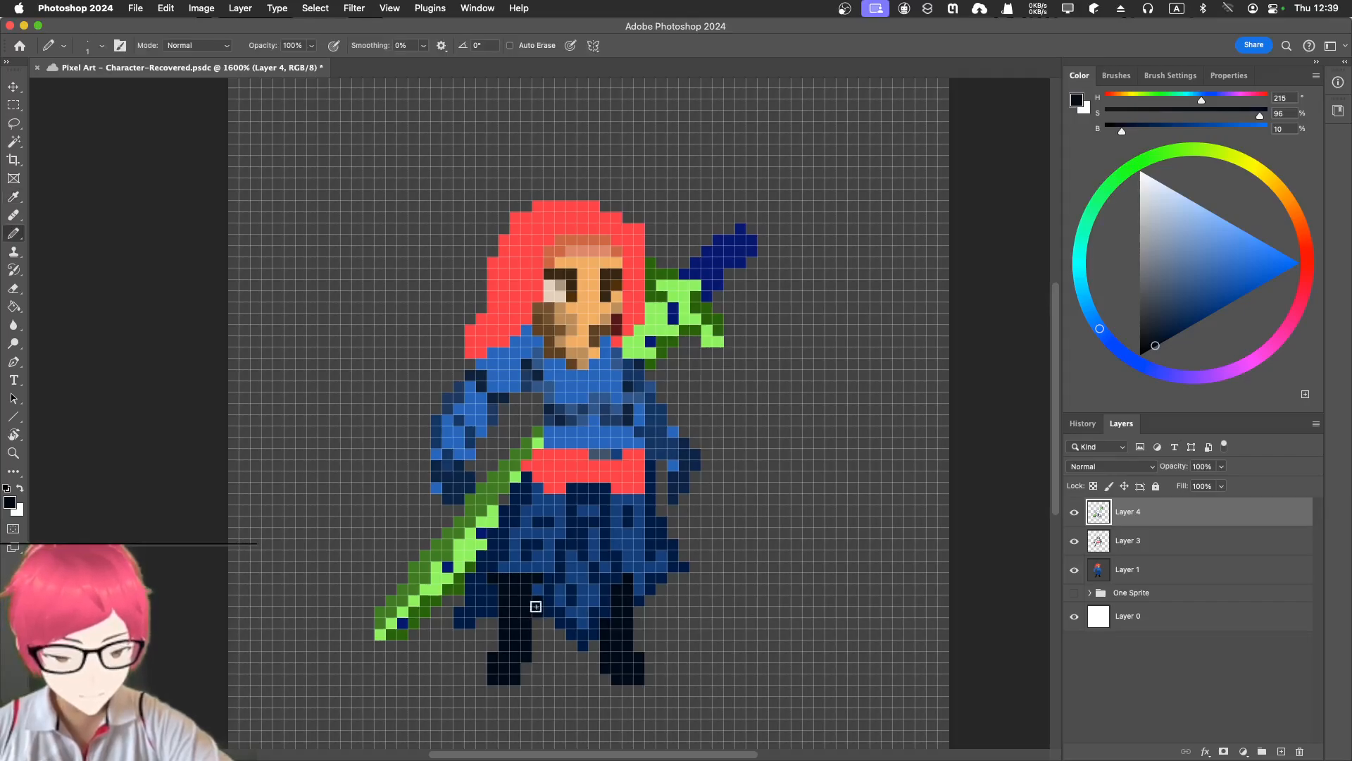